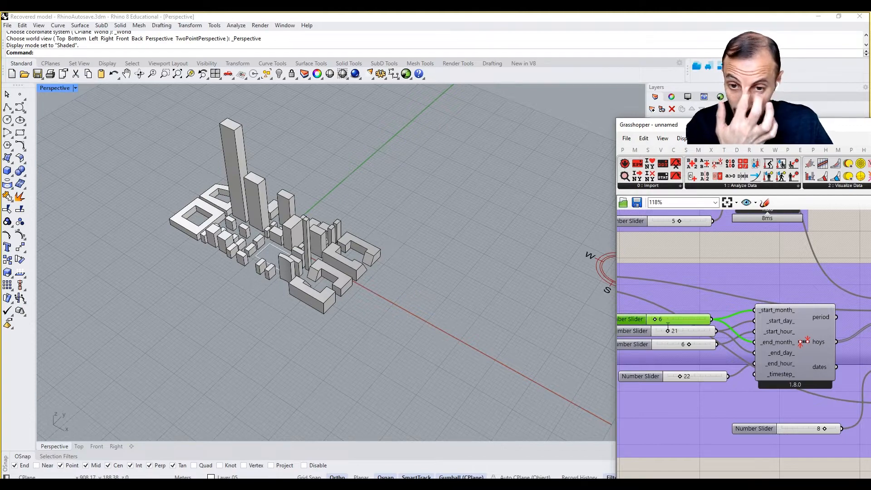
# Step: Add a number slider with value 15 and connect it to the legend parameters' max input in place of the 9 slider
pyautogui.moveTo(461, 317); pyautogui.dragTo(344, 323, button='right')
pyautogui.scroll(2, 415, 279)
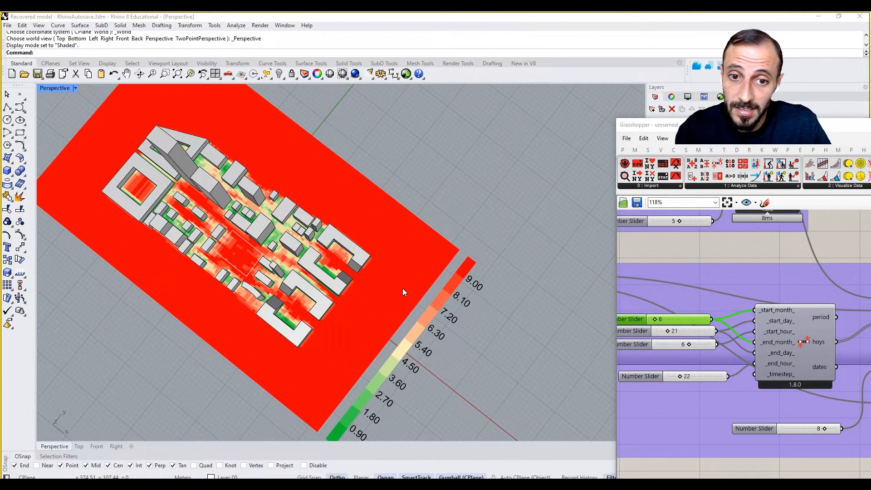
pyautogui.scroll(-5, 404, 295)
pyautogui.moveTo(390, 329); pyautogui.dragTo(464, 297, button='right')
pyautogui.moveTo(757, 331); pyautogui.dragTo(685, 324, button='right')
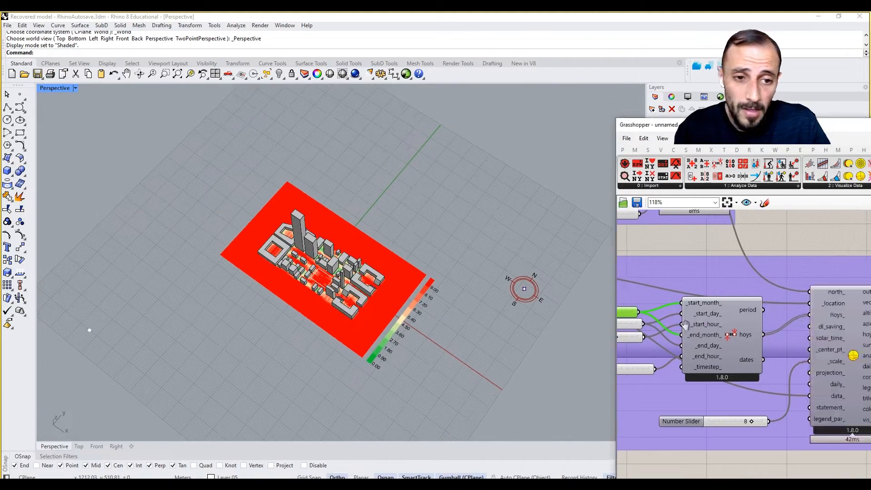
pyautogui.scroll(-5, 680, 324)
pyautogui.moveTo(852, 365); pyautogui.dragTo(770, 356, button='right')
pyautogui.scroll(6, 731, 362)
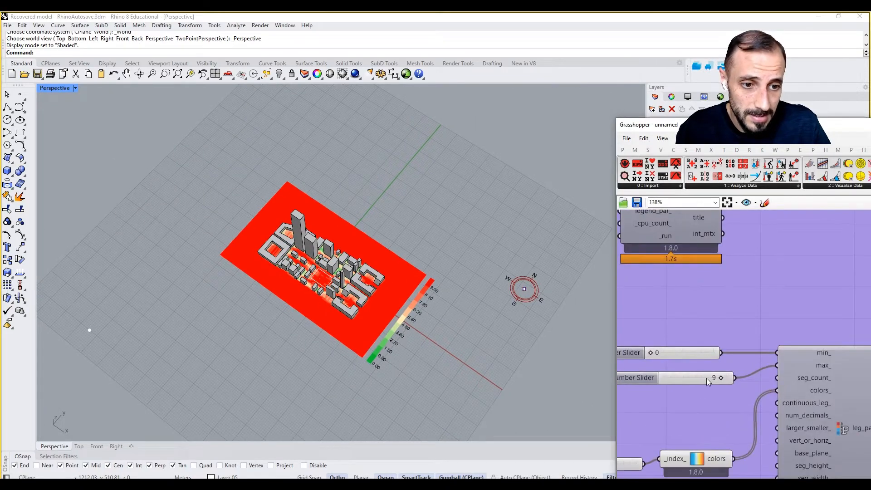
pyautogui.doubleClick(689, 403)
pyautogui.write('15')
pyautogui.press('Return')
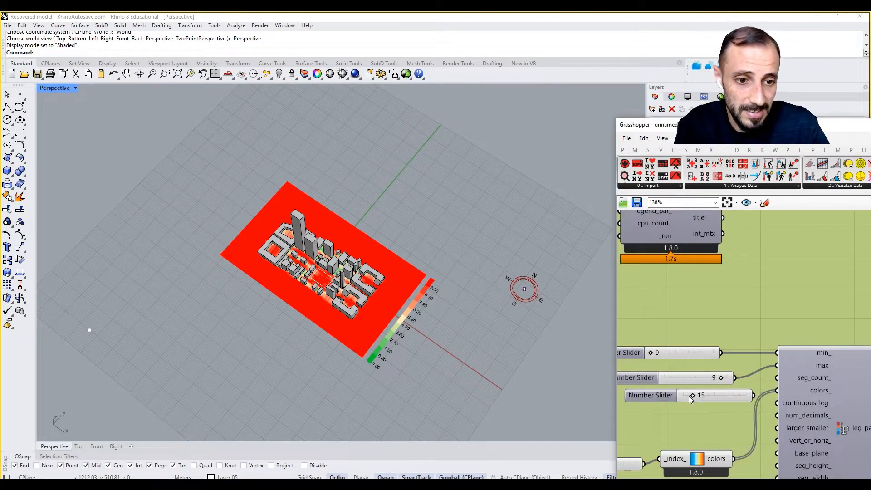
pyautogui.moveTo(753, 396); pyautogui.dragTo(775, 366)
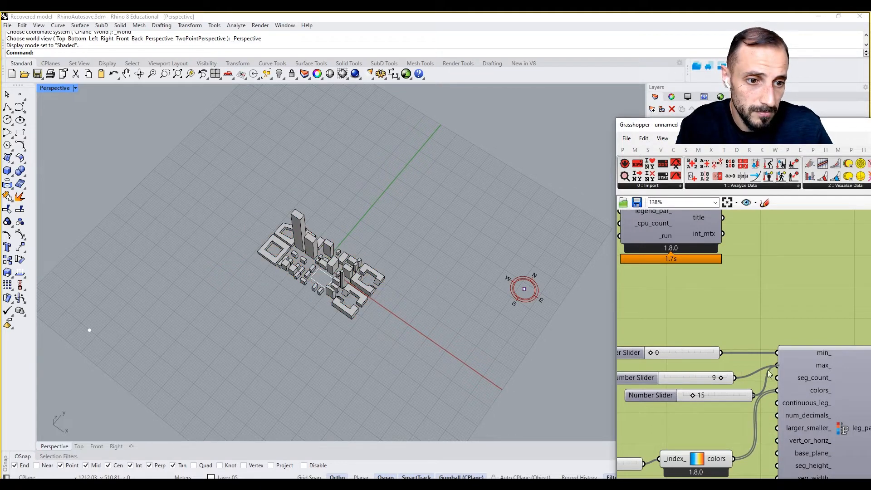
pyautogui.moveTo(714, 398); pyautogui.dragTo(703, 378)
# Step: Set the legend maximum slider to 16 and inspect the updated sun-hours map around the buildings
pyautogui.moveTo(465, 338); pyautogui.dragTo(467, 334, button='right')
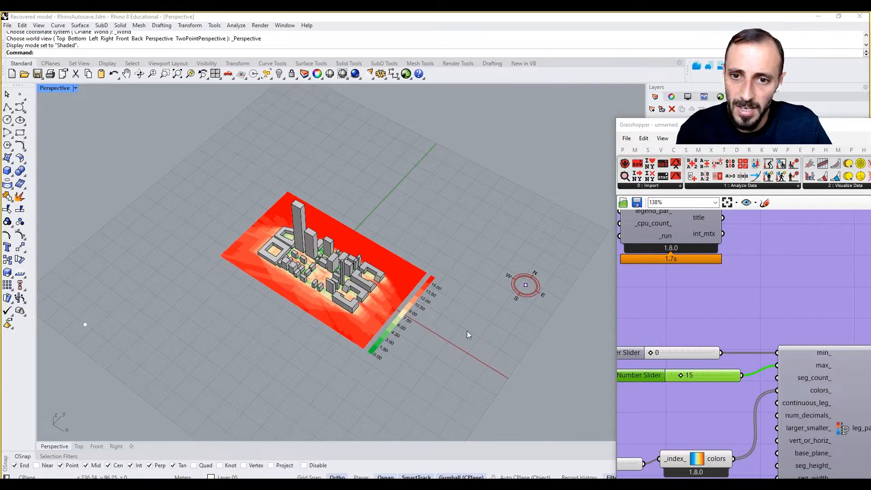
pyautogui.scroll(1, 711, 401)
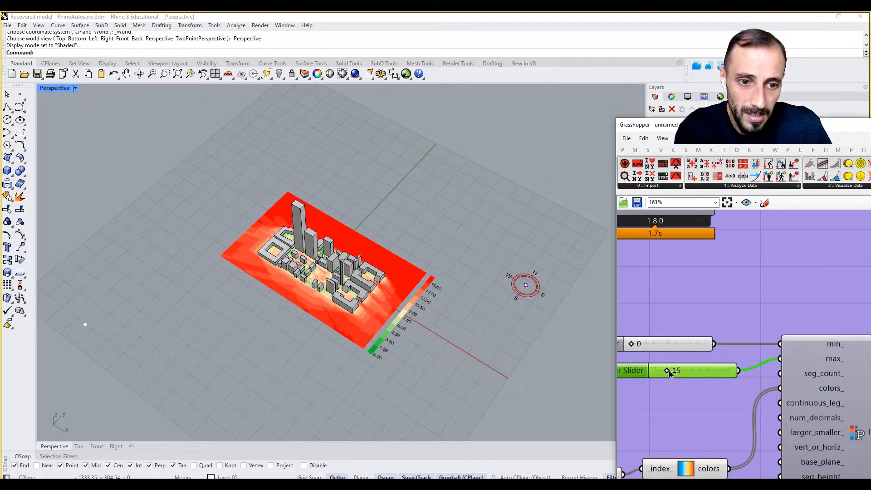
pyautogui.moveTo(670, 372); pyautogui.dragTo(672, 373)
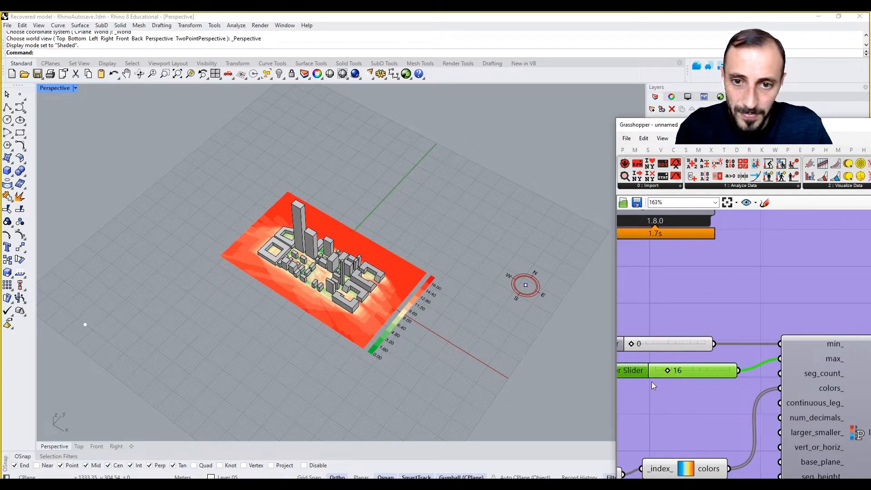
pyautogui.keyDown('shift'); pyautogui.moveTo(456, 355); pyautogui.dragTo(468, 346, button='right'); pyautogui.keyUp('shift')
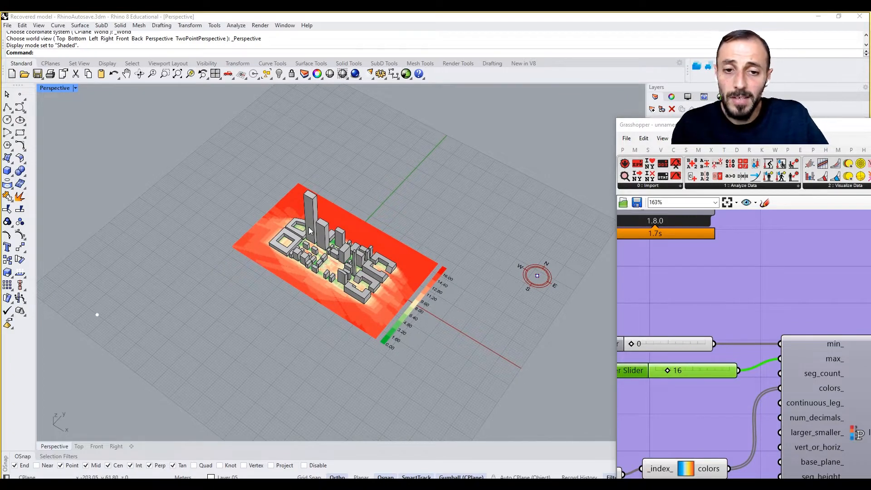
pyautogui.scroll(3, 304, 231)
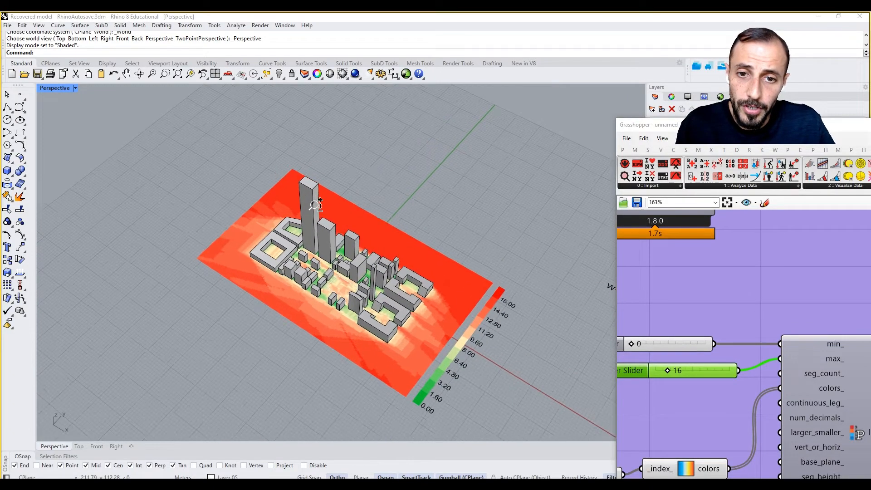
pyautogui.moveTo(726, 362); pyautogui.dragTo(722, 344, button='right')
pyautogui.scroll(-6, 724, 338)
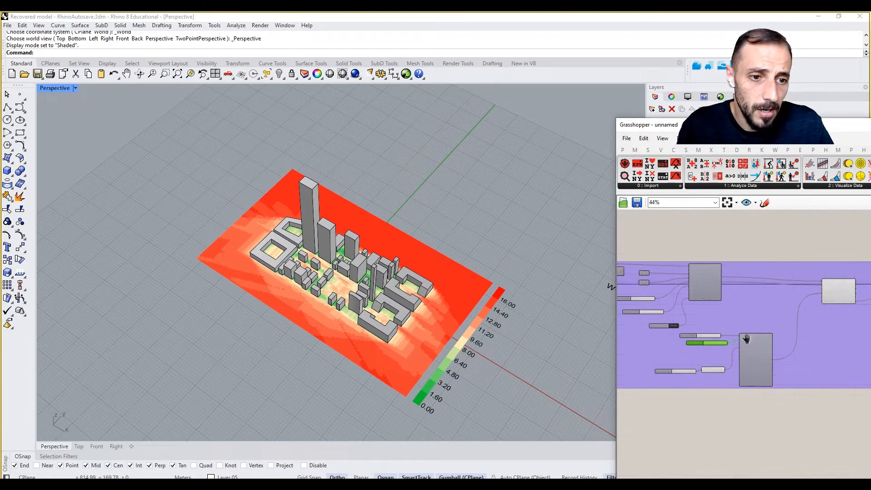
pyautogui.moveTo(816, 317); pyautogui.dragTo(730, 327, button='right')
pyautogui.scroll(3, 736, 299)
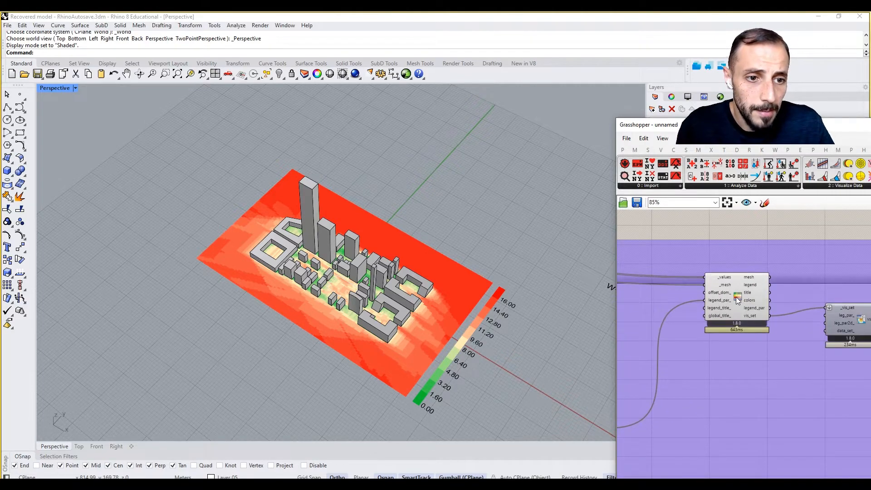
# Step: Uncover Rhino's layer list by moving the Grasshopper window down, and create a top-level layer named "21st June"
pyautogui.moveTo(715, 126); pyautogui.dragTo(690, 316)
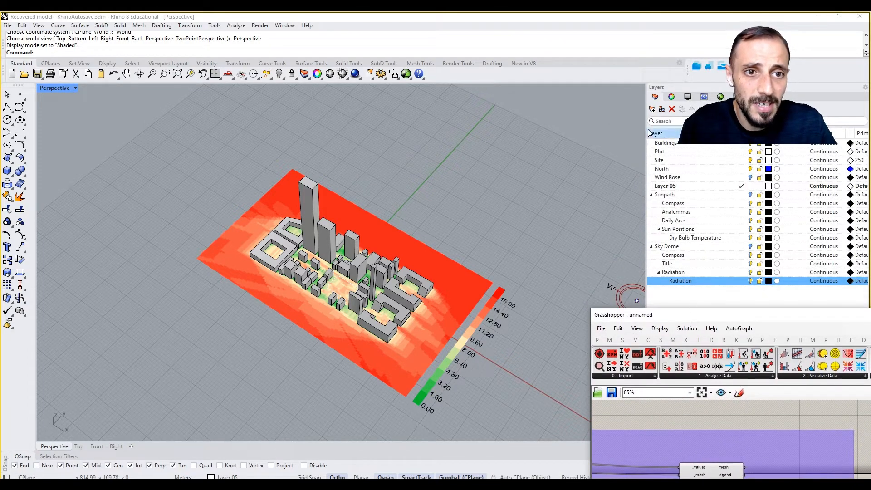
pyautogui.click(667, 246)
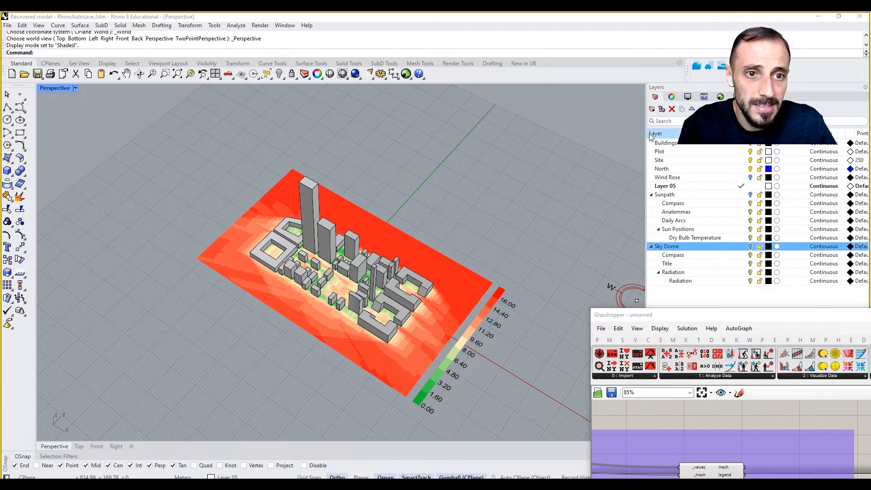
pyautogui.click(652, 109)
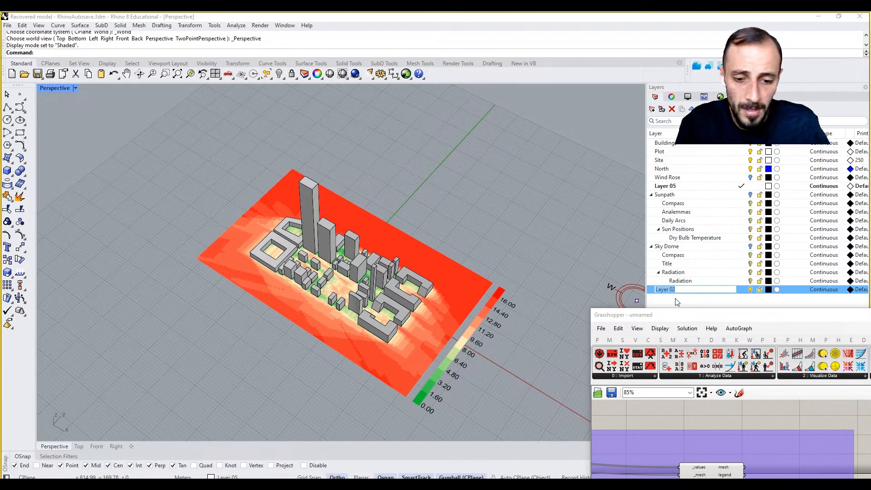
pyautogui.write('21st June')
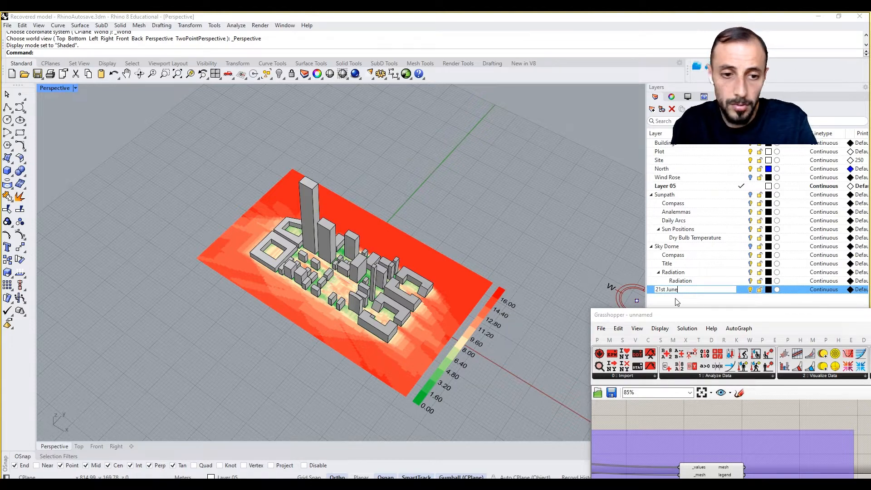
pyautogui.press('Return')
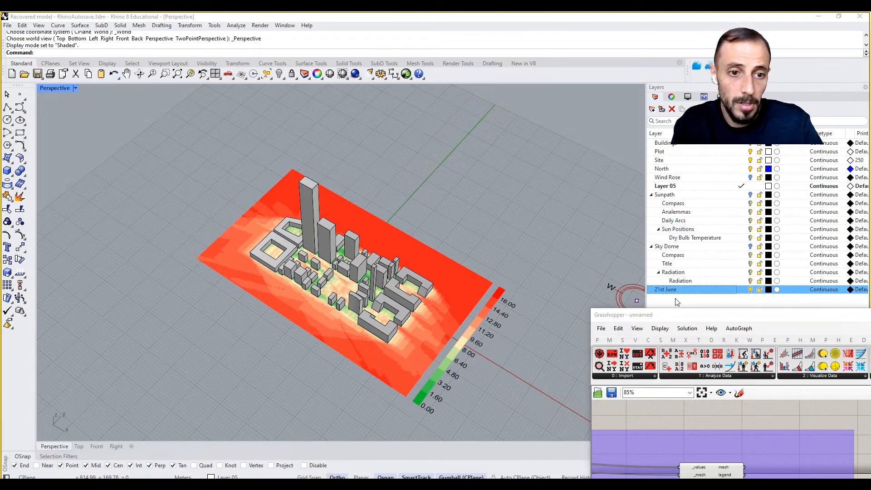
# Step: Create two more top-level layers named "21st December" and "21st March"
pyautogui.click(652, 109)
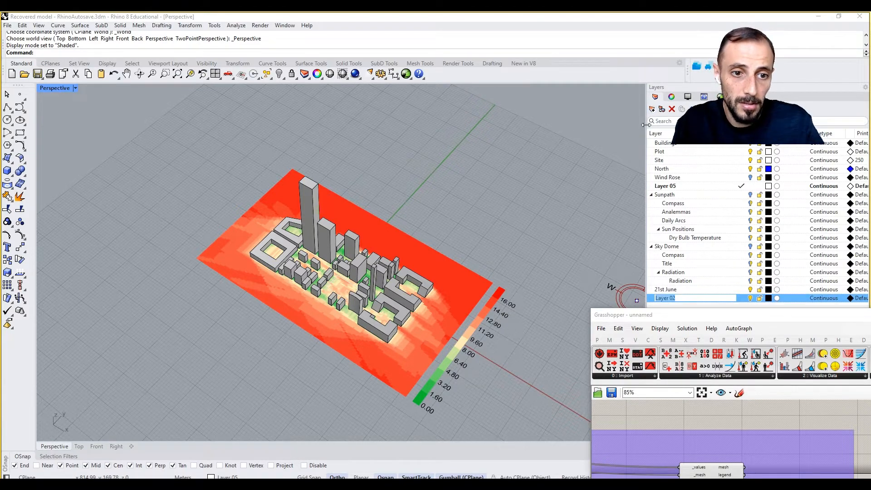
pyautogui.write('21st December')
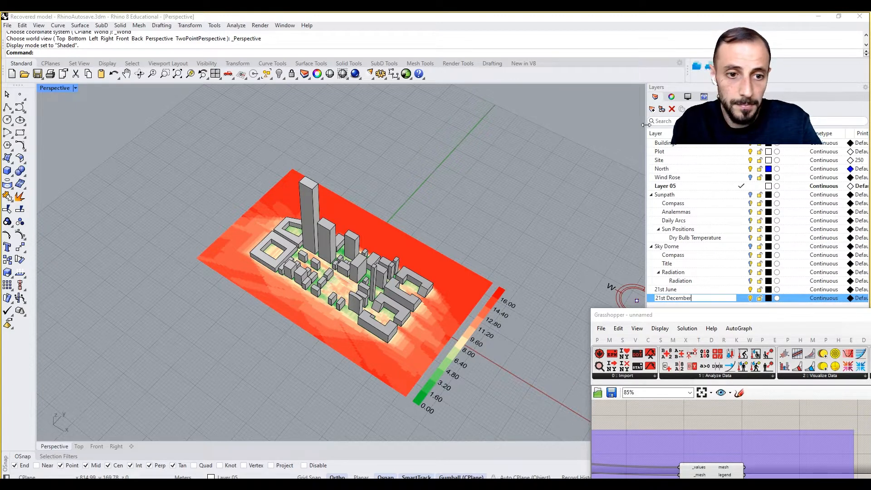
pyautogui.press('Return')
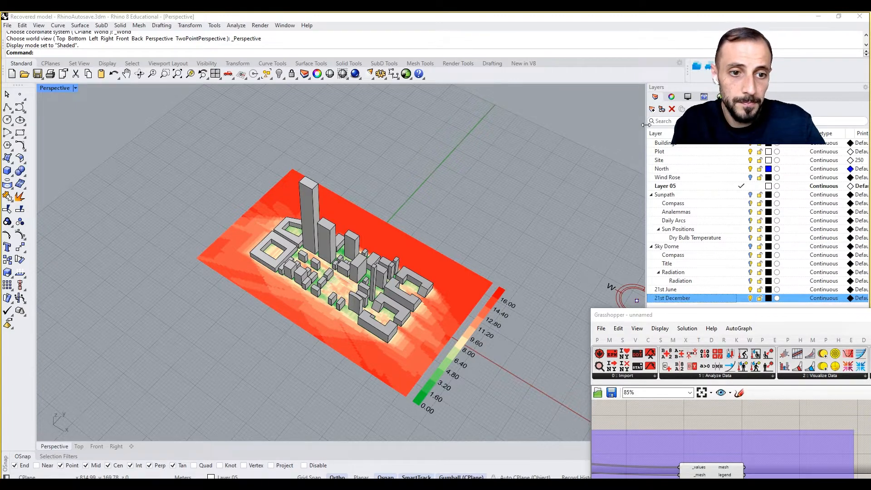
pyautogui.click(651, 108)
pyautogui.write('21')
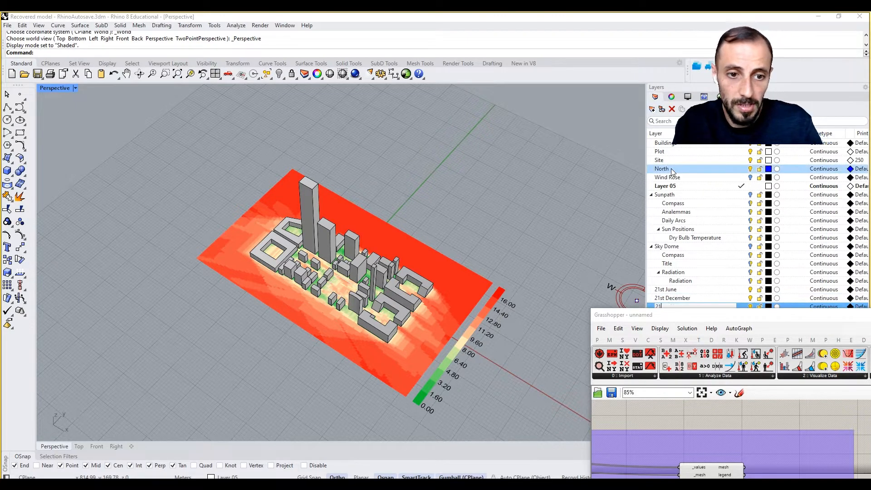
pyautogui.write('st March')
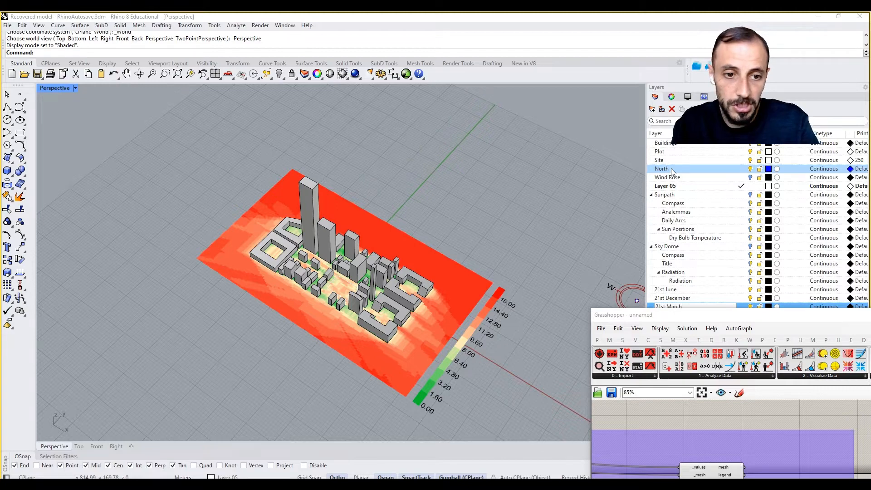
pyautogui.press('Return')
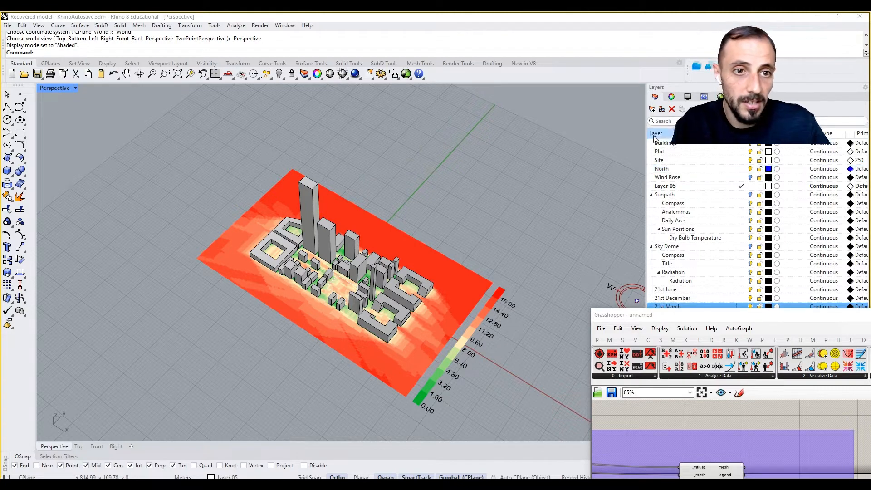
# Step: Create a layer named "23rd September" and move the Grasshopper window down to uncover it in the list
pyautogui.click(651, 110)
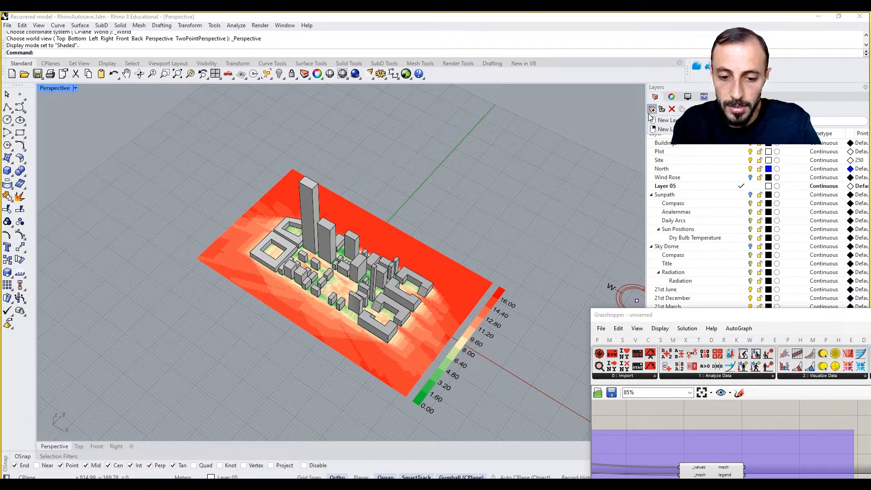
pyautogui.press('Escape')
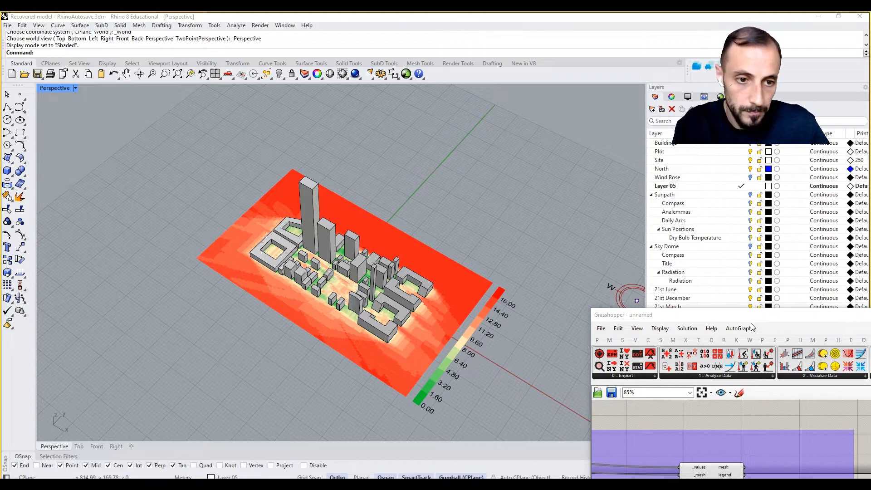
pyautogui.moveTo(744, 314); pyautogui.dragTo(736, 354)
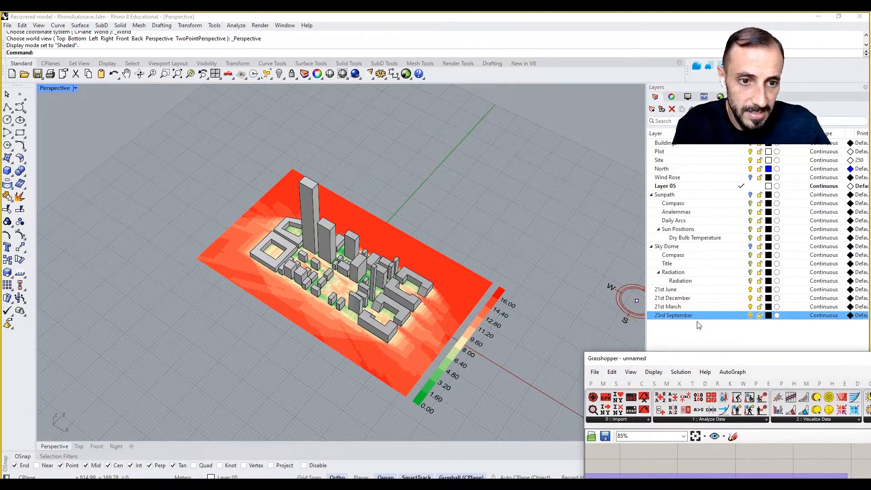
# Step: Reorder the four date layers below Sky Dome as 21st December, 21st March, 21st June, 23rd September
pyautogui.click(691, 109)
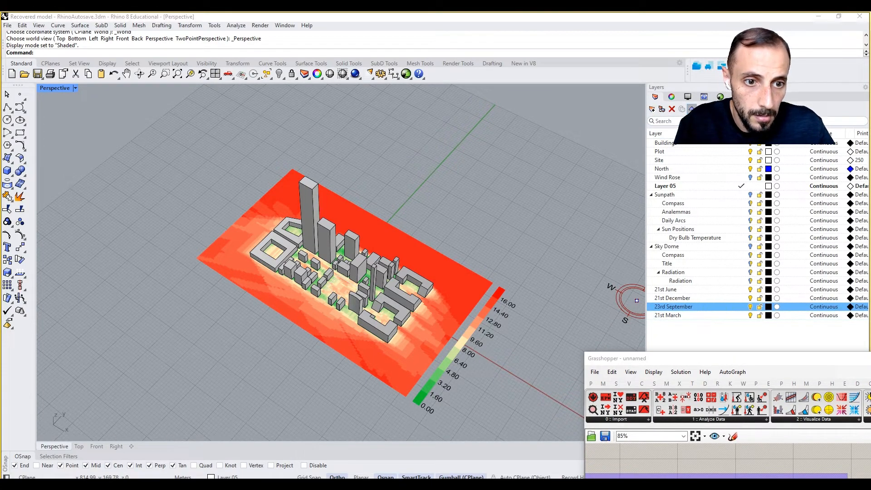
pyautogui.click(692, 110)
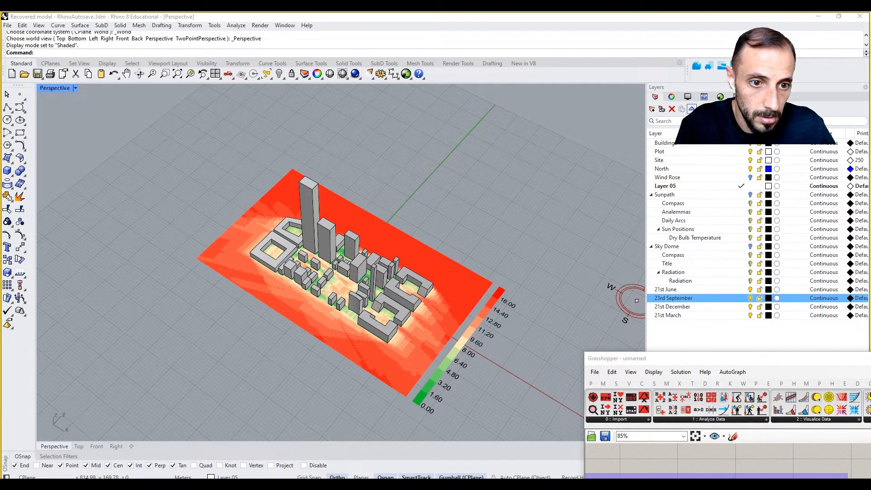
pyautogui.click(691, 109)
pyautogui.click(681, 307)
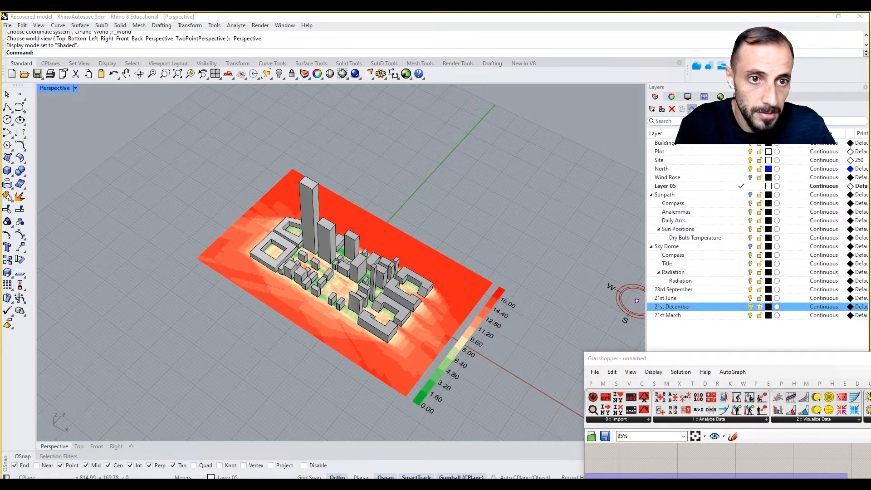
pyautogui.click(692, 109)
pyautogui.click(692, 110)
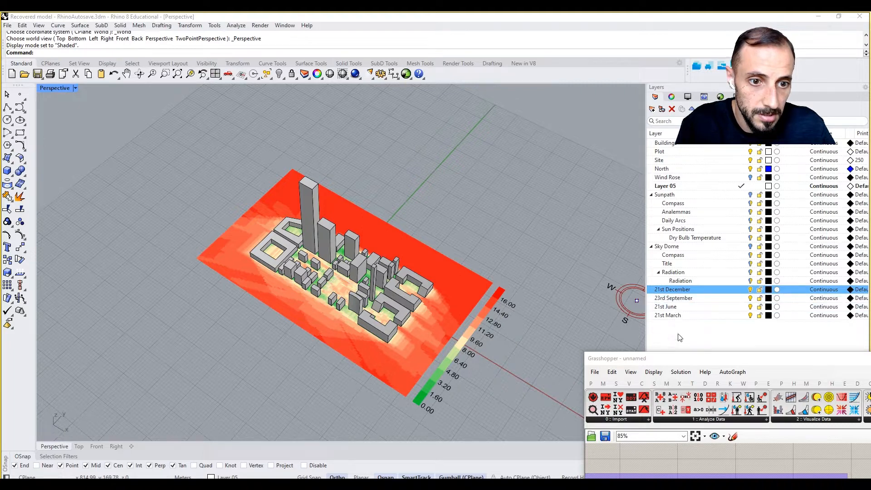
pyautogui.click(678, 315)
pyautogui.click(692, 109)
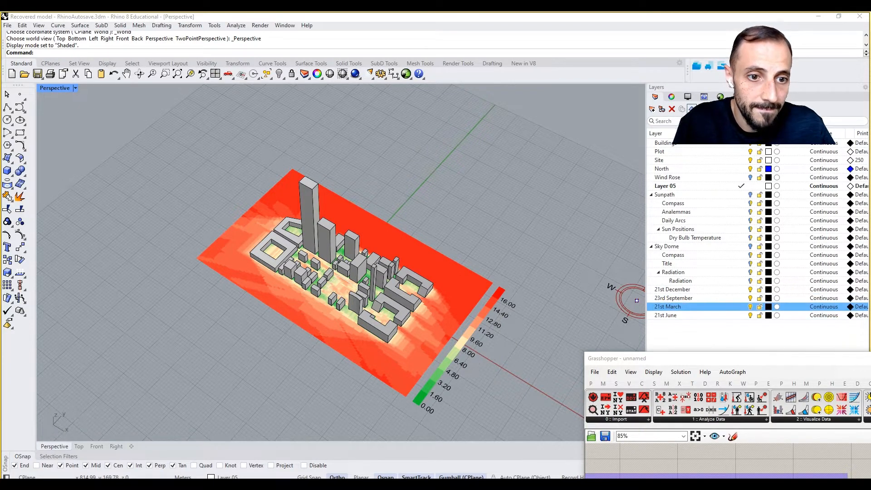
pyautogui.click(691, 109)
pyautogui.click(684, 316)
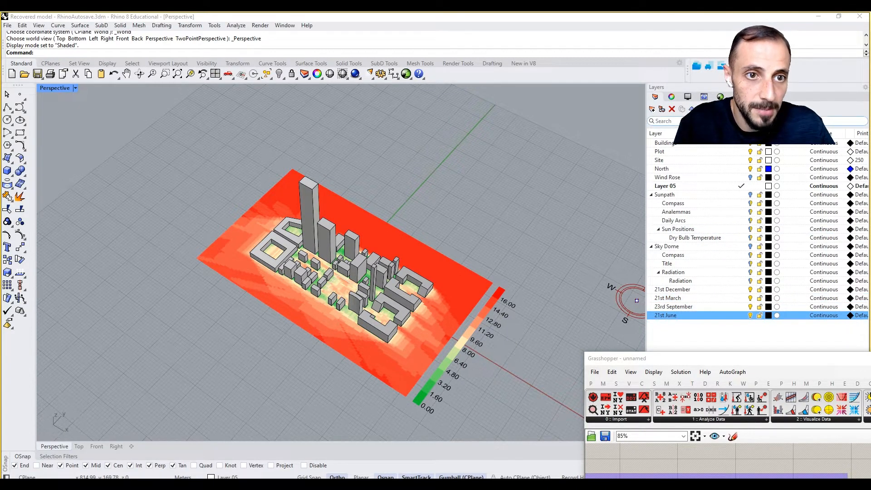
pyautogui.click(691, 109)
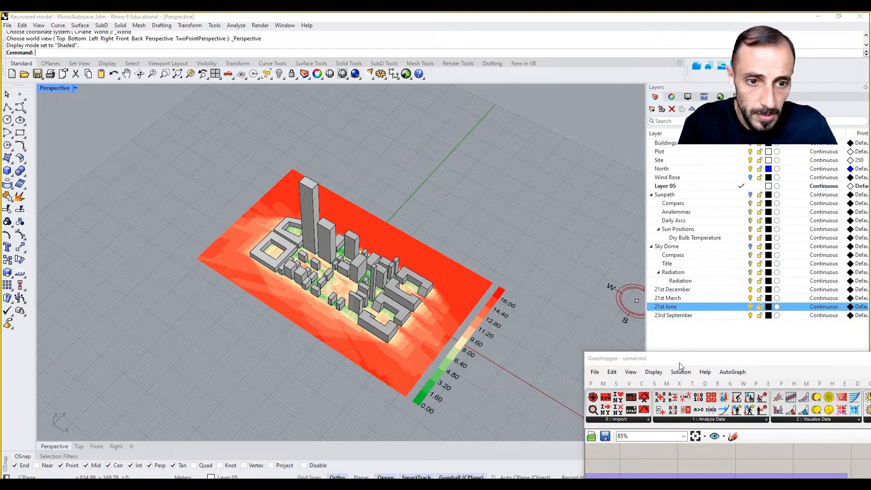
# Step: Move the Grasshopper window back up over the layer list to expose the legend parameter components on its canvas
pyautogui.moveTo(679, 365); pyautogui.dragTo(662, 304)
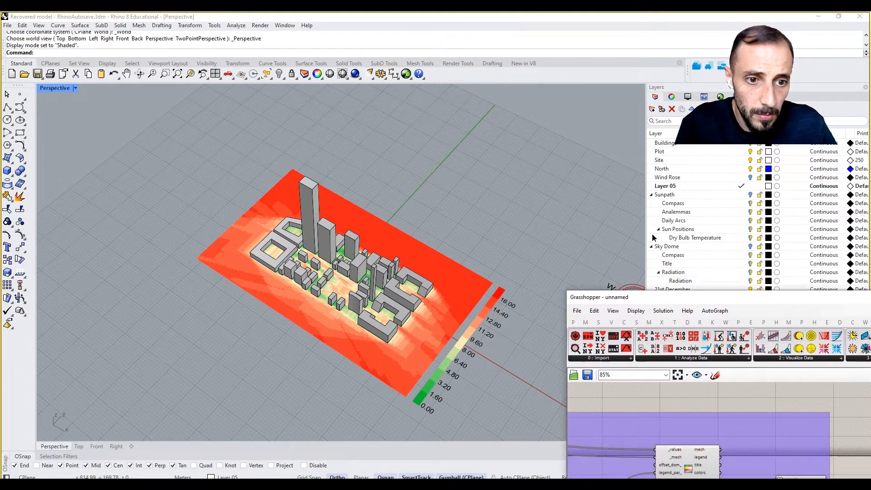
pyautogui.moveTo(652, 234); pyautogui.dragTo(629, 128)
pyautogui.scroll(-6, 733, 301)
pyautogui.scroll(5, 655, 340)
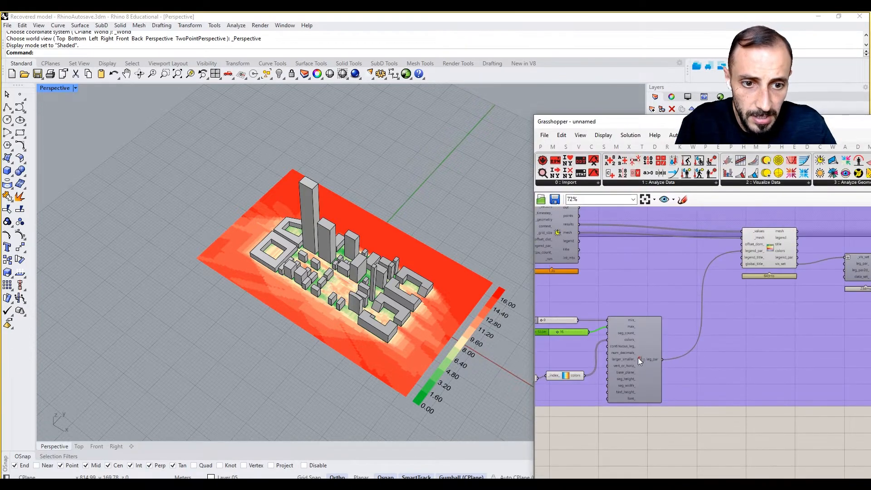
# Step: Add a text panel reading "Sun Hours" and connect it to the legend_title_ input of the component that colours the results mesh
pyautogui.moveTo(638, 359); pyautogui.dragTo(793, 355, button='right')
pyautogui.scroll(-5, 795, 353)
pyautogui.scroll(6, 613, 312)
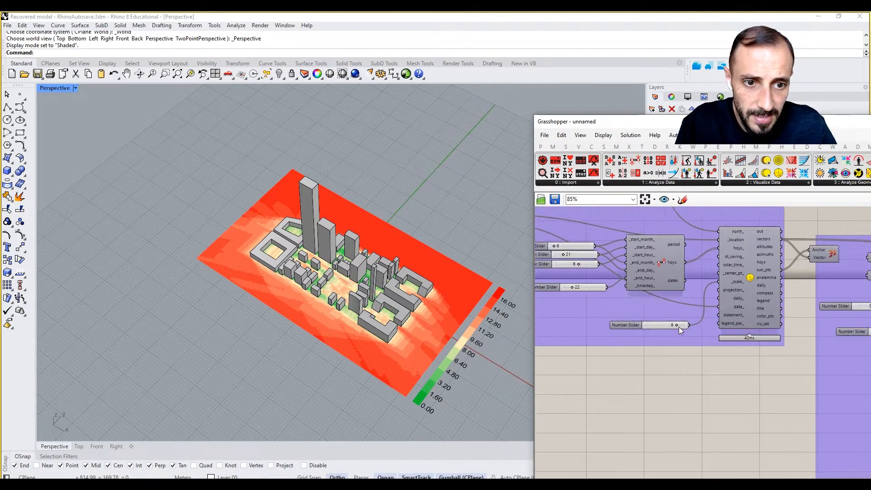
pyautogui.moveTo(618, 316); pyautogui.dragTo(664, 321, button='right')
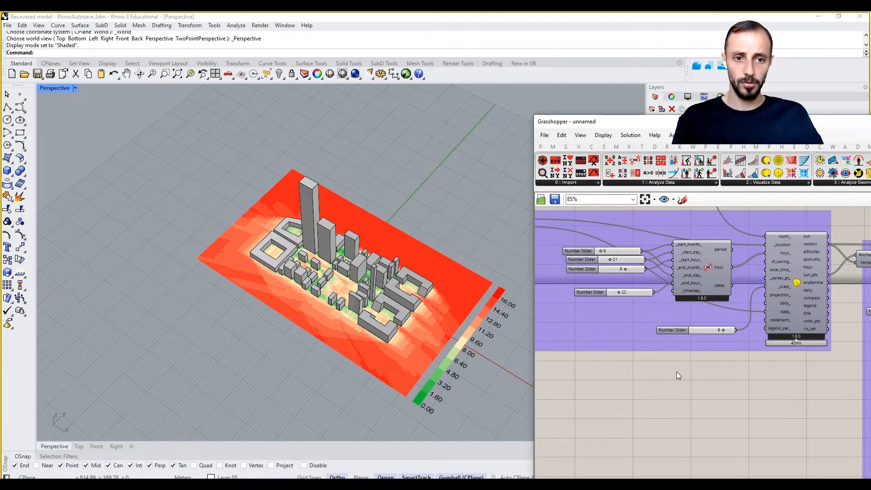
pyautogui.scroll(-5, 676, 371)
pyautogui.scroll(6, 677, 362)
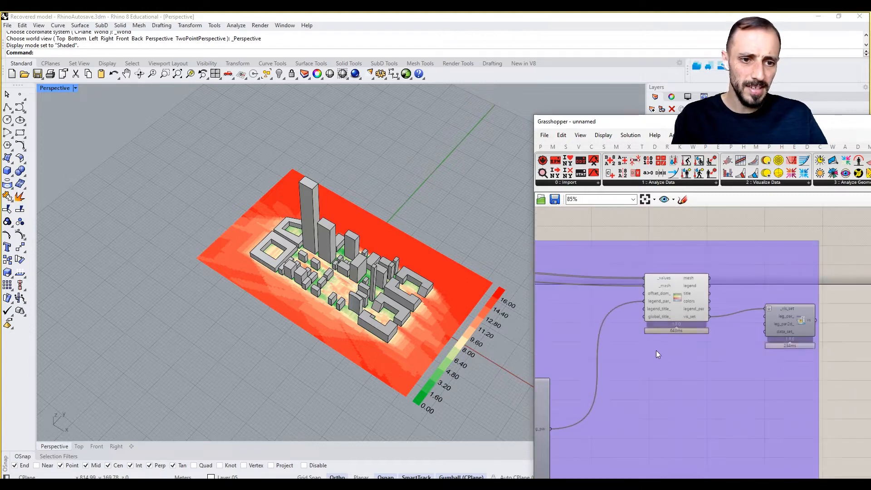
pyautogui.doubleClick(647, 358)
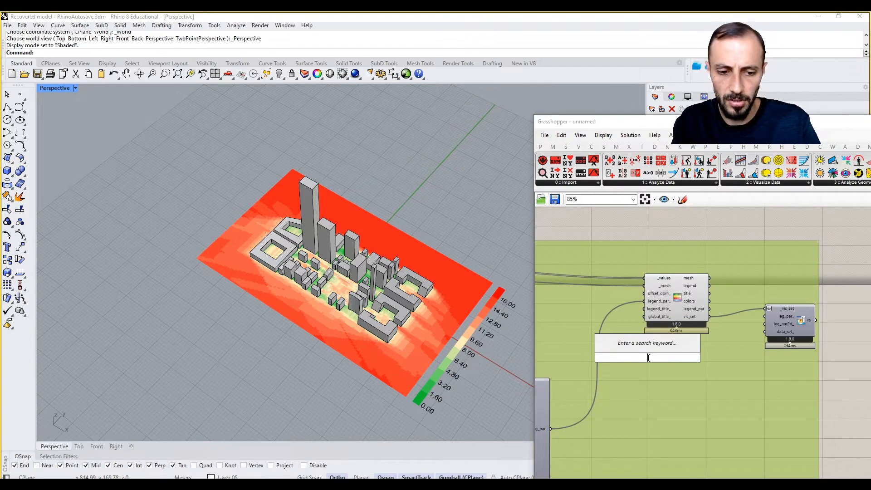
pyautogui.write('//Su')
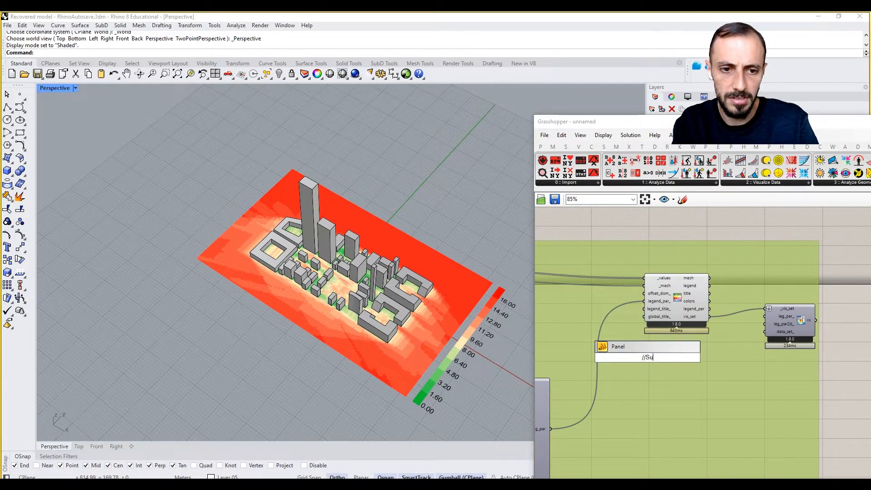
pyautogui.write('n Hours')
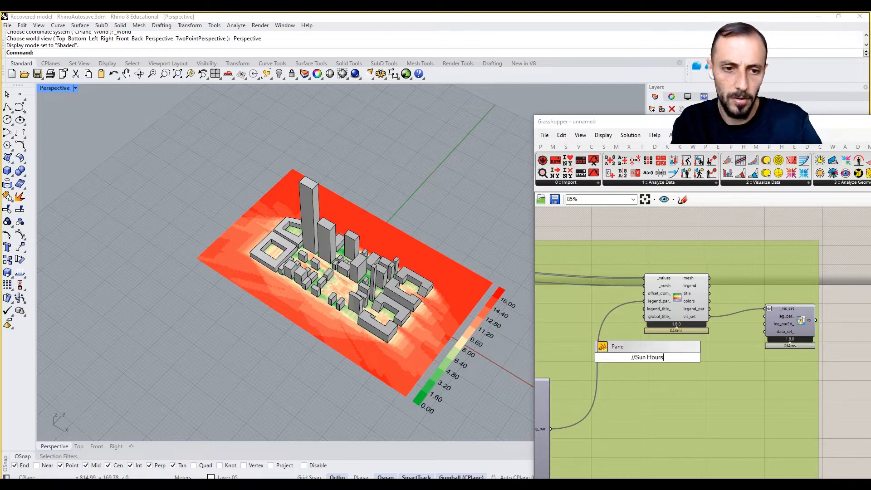
pyautogui.press('Return')
pyautogui.scroll(2, 750, 377)
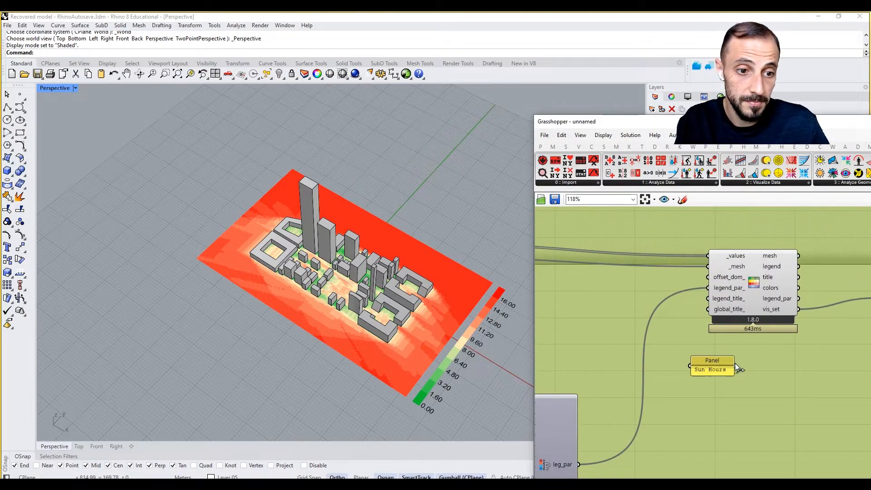
pyautogui.moveTo(735, 366); pyautogui.dragTo(708, 299)
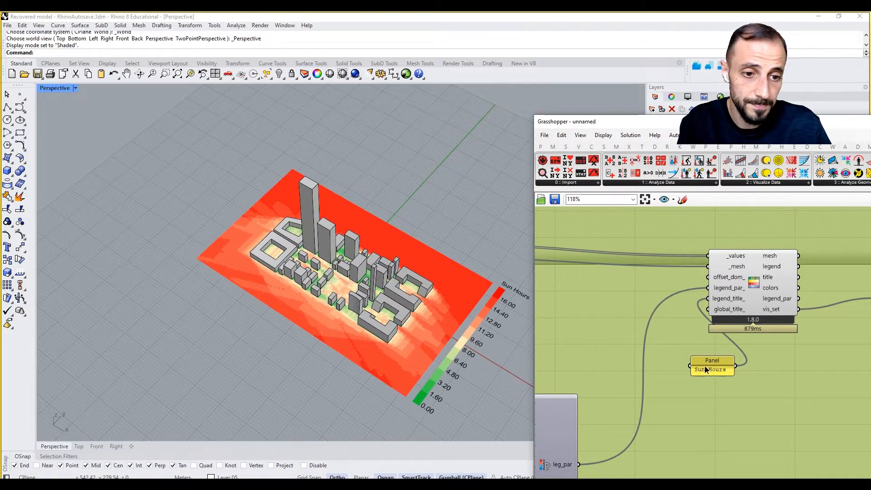
# Step: Move the legend title panel beside the component's inputs and change its text to "Hours"
pyautogui.moveTo(700, 364); pyautogui.dragTo(574, 339)
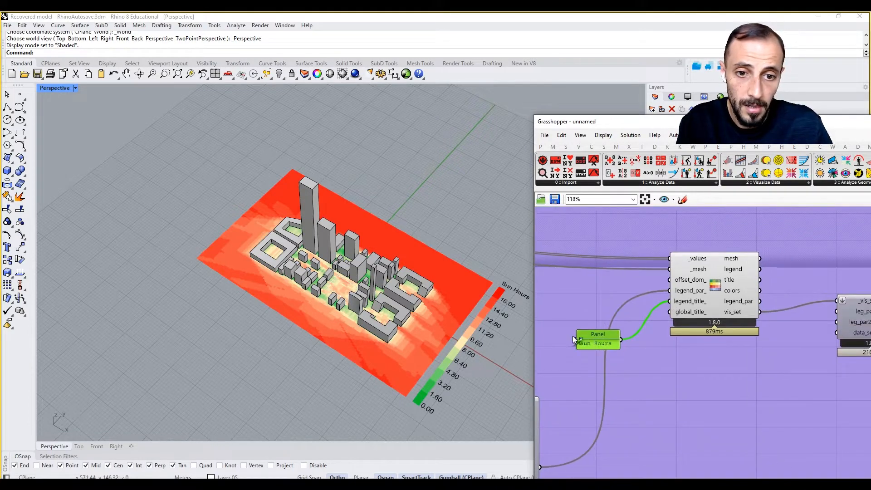
pyautogui.doubleClick(603, 343)
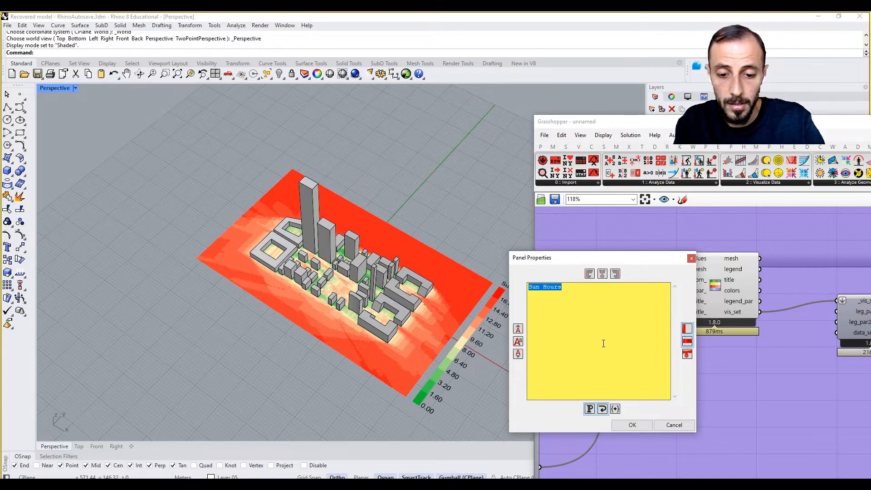
pyautogui.write('Hours')
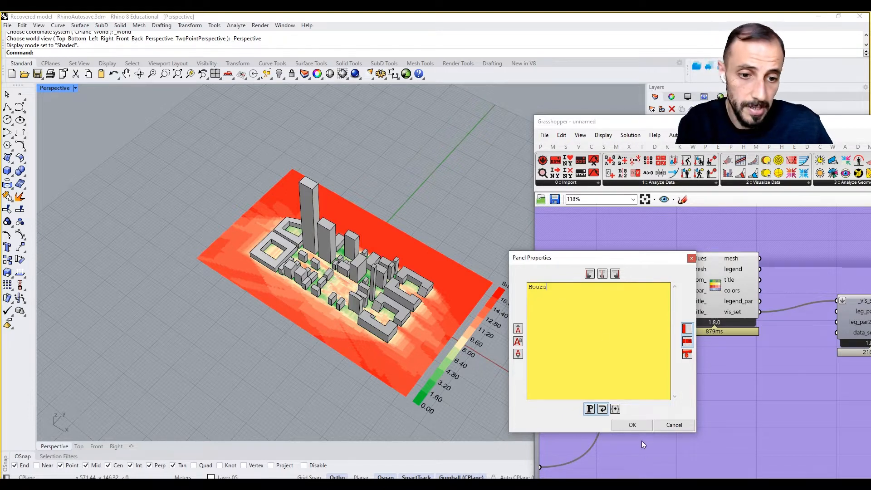
pyautogui.click(635, 425)
pyautogui.doubleClick(650, 394)
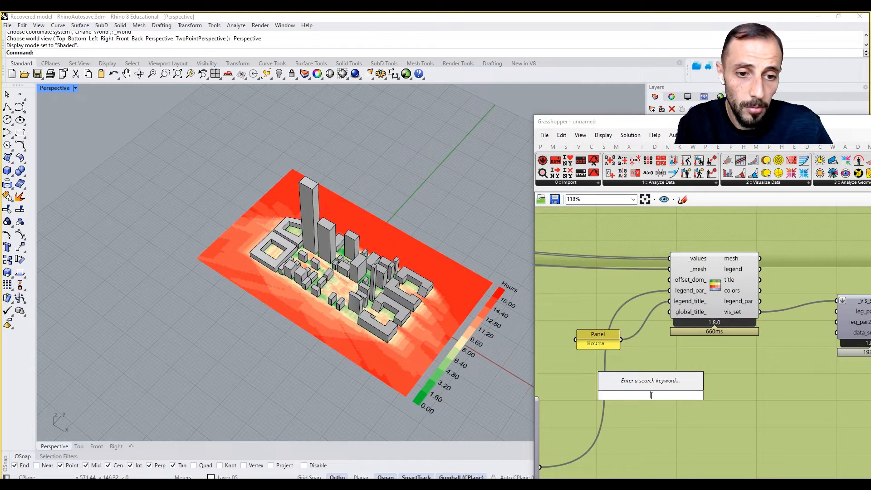
pyautogui.write('Sun Hour A')
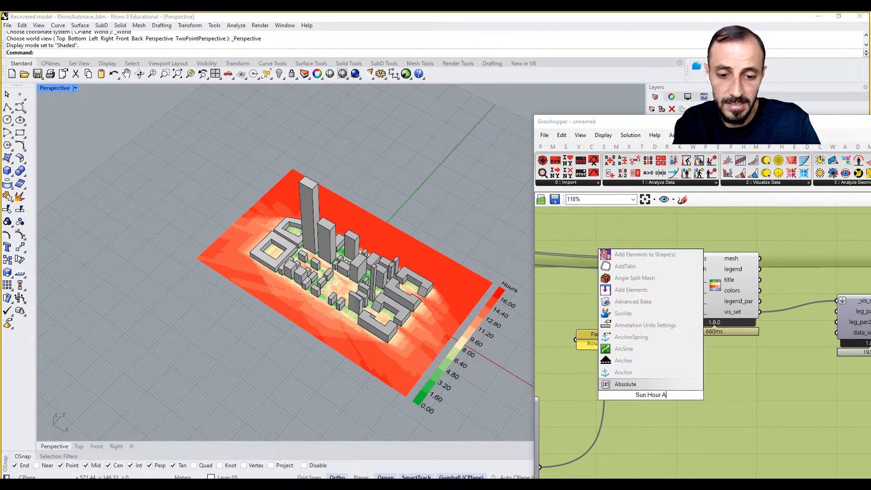
pyautogui.write('nalysi')
pyautogui.write('s')
pyautogui.press('Return')
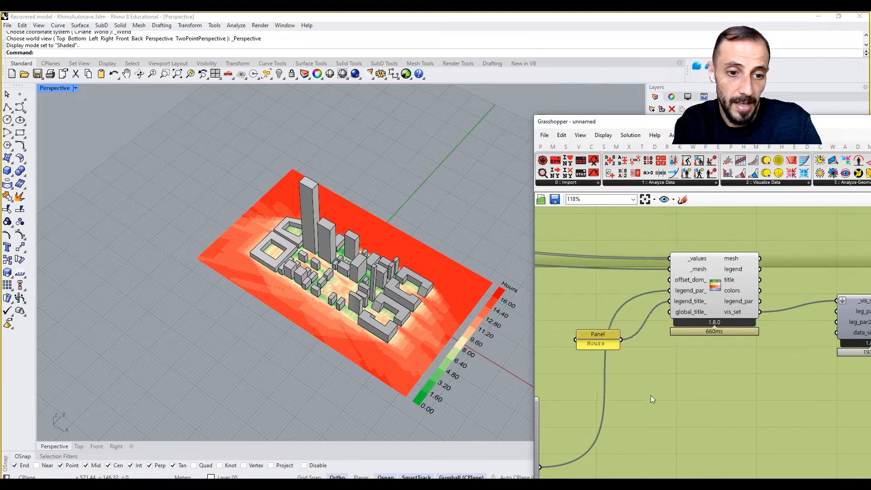
pyautogui.press('Delete')
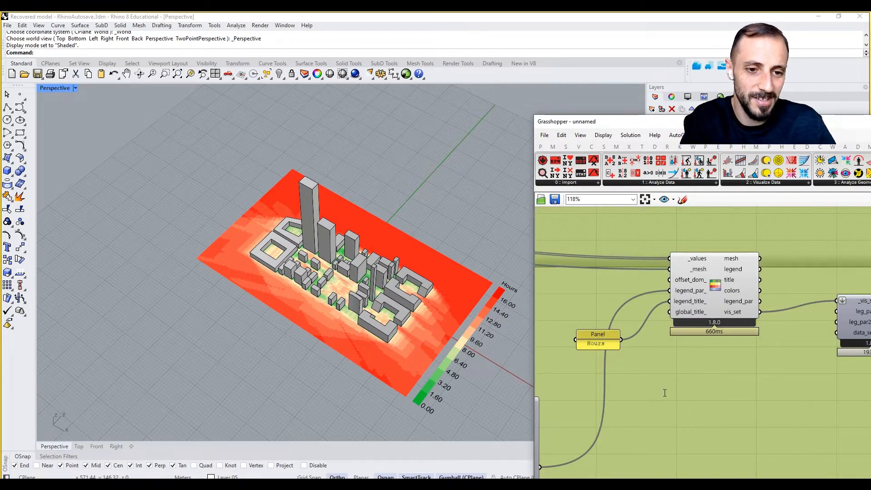
# Step: Add a text panel reading "Sun Hour Analysis" below the "Hours" panel
pyautogui.doubleClick(663, 390)
pyautogui.write('//Sun ')
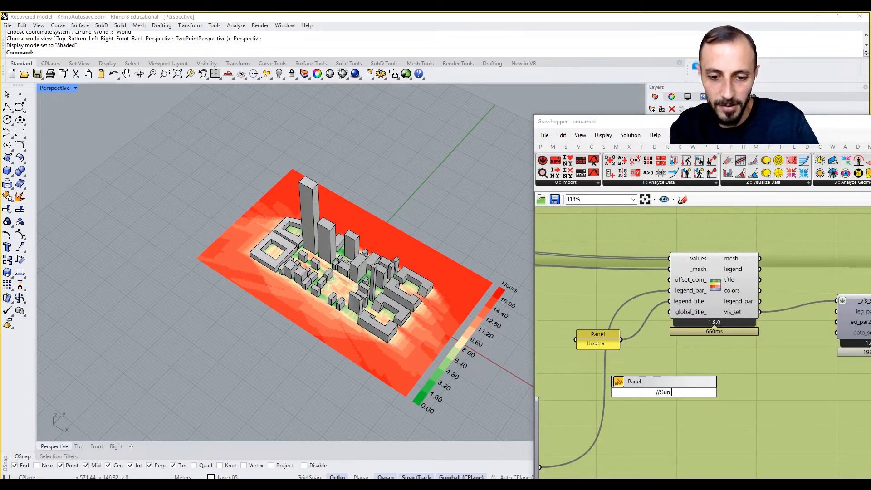
pyautogui.write('Hour Analy')
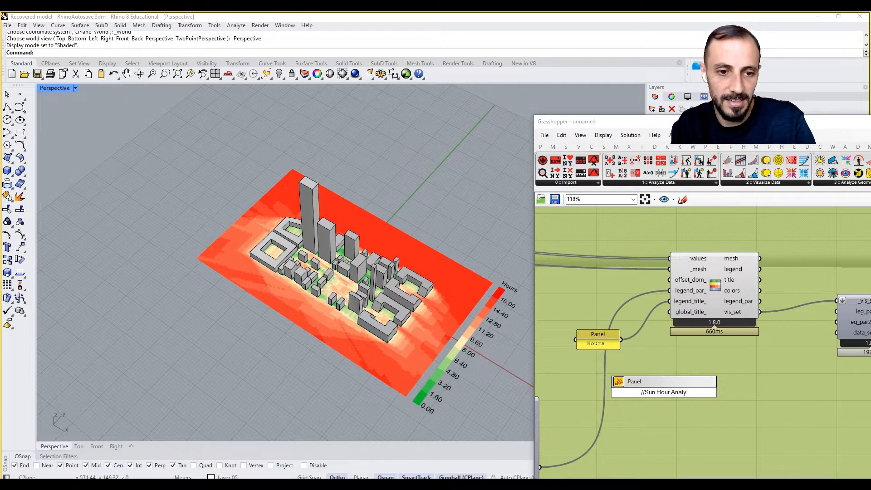
pyautogui.write('sis')
pyautogui.press('Return')
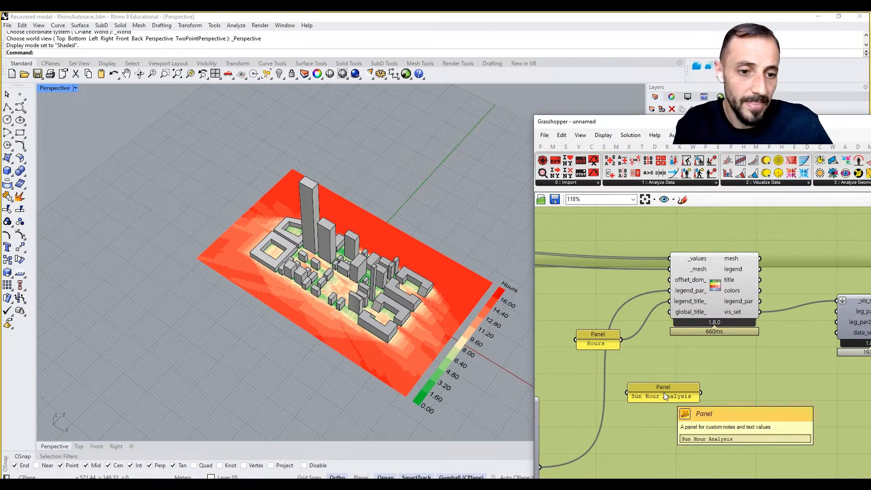
# Step: Add a Concatenate component beside the "Sun Hour Analysis" panel and connect the panel to Fragment A
pyautogui.moveTo(663, 393); pyautogui.dragTo(653, 369, button='right')
pyautogui.doubleClick(684, 401)
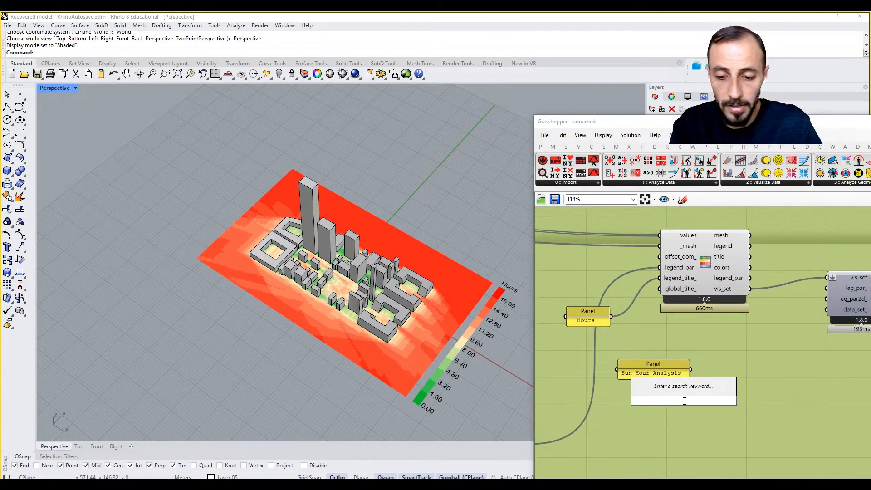
pyautogui.write('concate')
pyautogui.click(691, 392)
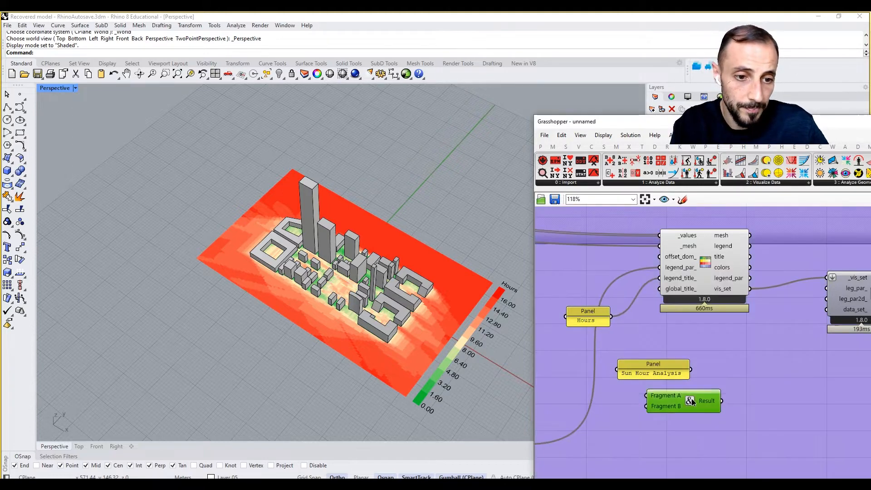
pyautogui.moveTo(691, 400); pyautogui.dragTo(748, 383)
pyautogui.moveTo(690, 369); pyautogui.dragTo(700, 376)
# Step: Add a blank text panel connected to Fragment B of Concatenate and shrink it to fit under the "Sun Hour Analysis" panel
pyautogui.doubleClick(667, 421)
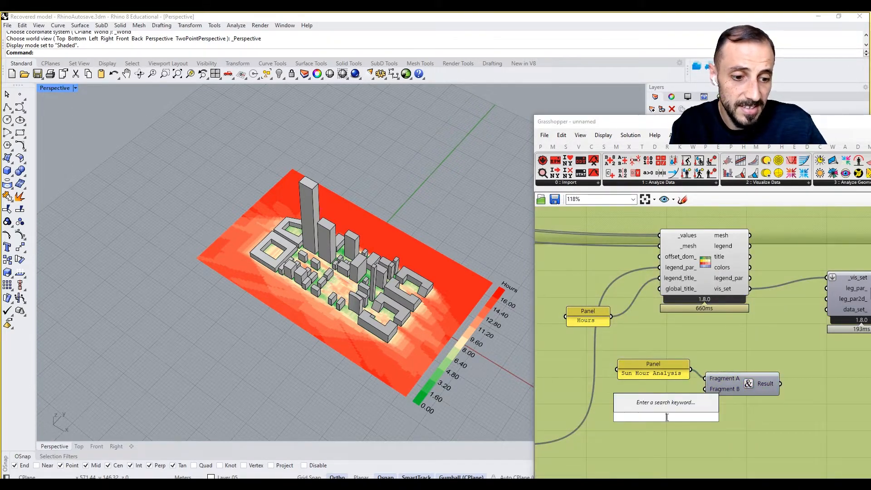
pyautogui.write('//')
pyautogui.press('Return')
pyautogui.doubleClick(666, 416)
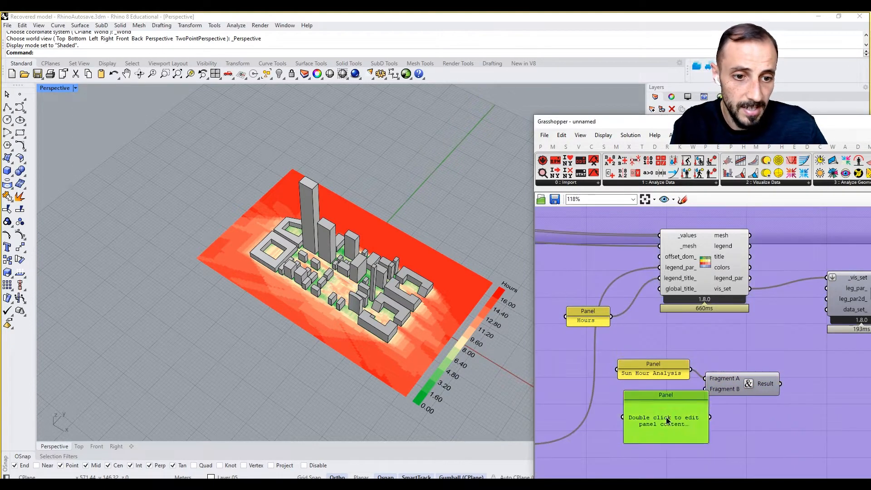
pyautogui.press('BackSpace')
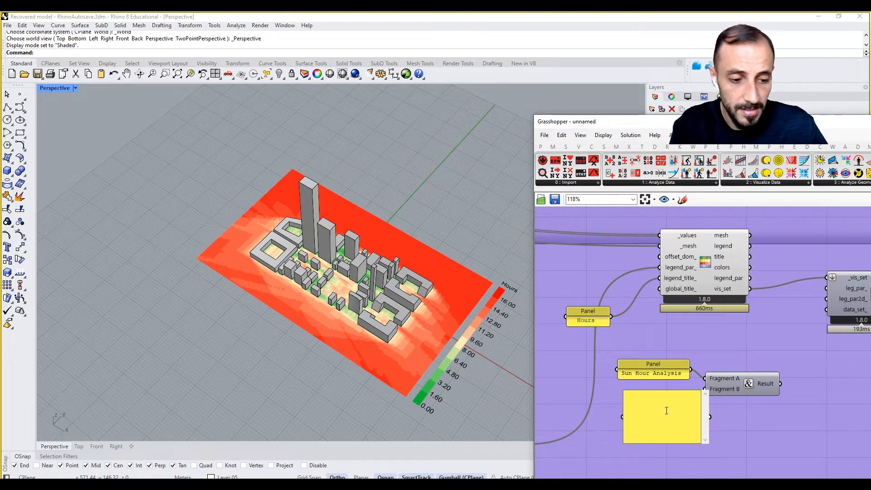
pyautogui.click(747, 437)
pyautogui.moveTo(711, 416); pyautogui.dragTo(777, 390)
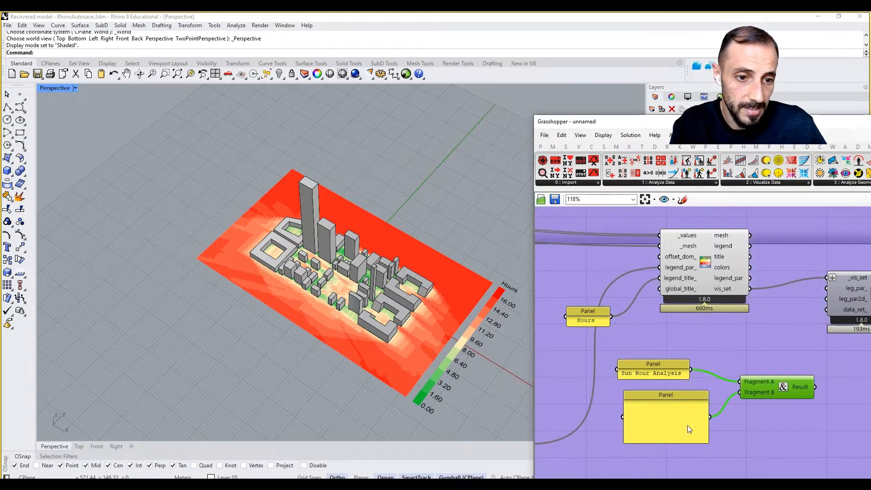
pyautogui.click(690, 431)
pyautogui.moveTo(705, 440); pyautogui.dragTo(677, 408)
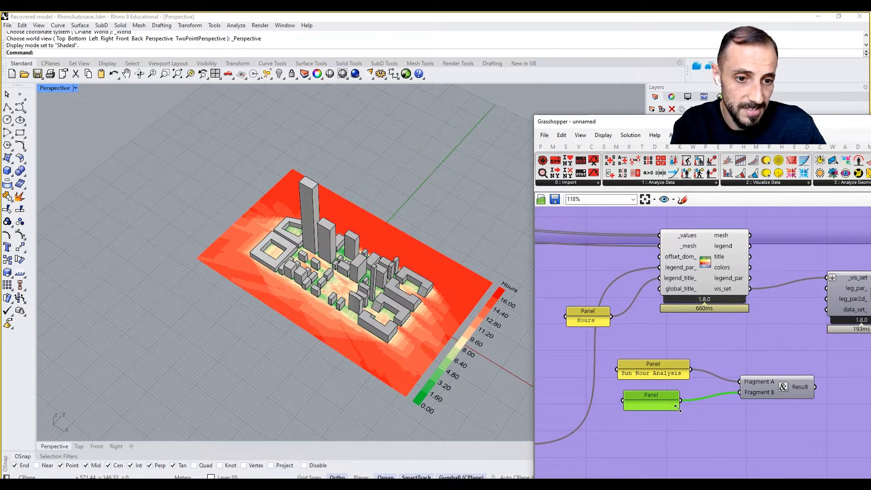
# Step: Add a third input to Concatenate and connect a new text panel reading "Date:" to it
pyautogui.scroll(5, 759, 403)
pyautogui.scroll(2, 795, 391)
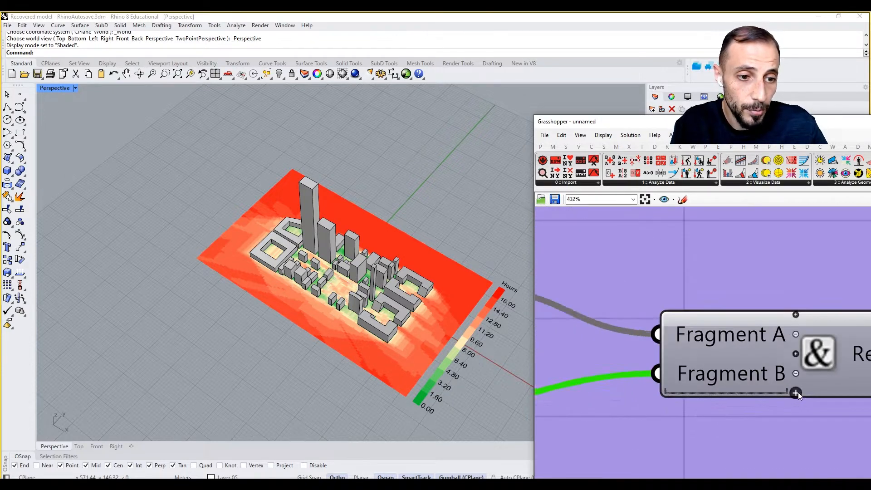
pyautogui.click(796, 392)
pyautogui.scroll(-5, 723, 430)
pyautogui.click(647, 442)
pyautogui.doubleClick(648, 442)
pyautogui.write('//D')
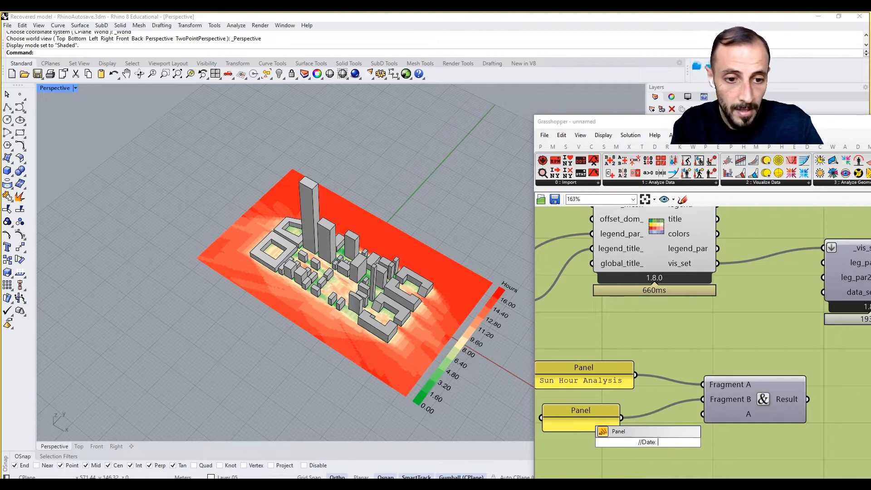
pyautogui.write('ate:')
pyautogui.press('Return')
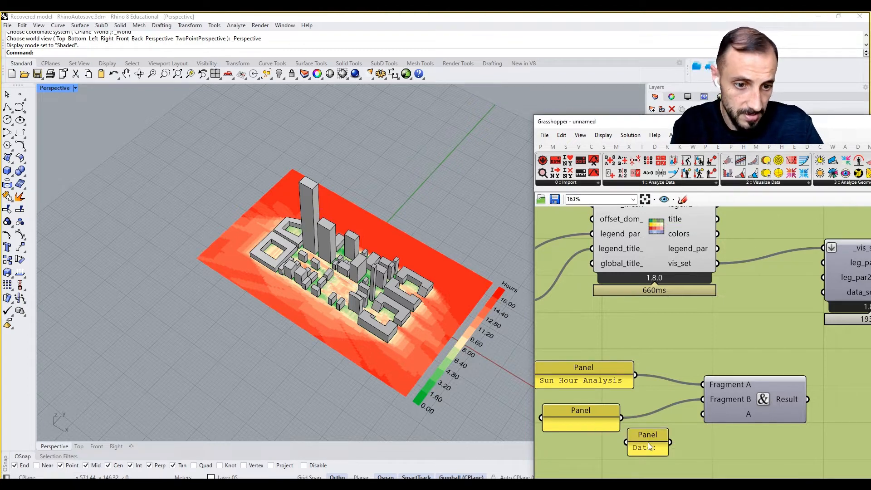
pyautogui.moveTo(670, 442); pyautogui.dragTo(701, 414)
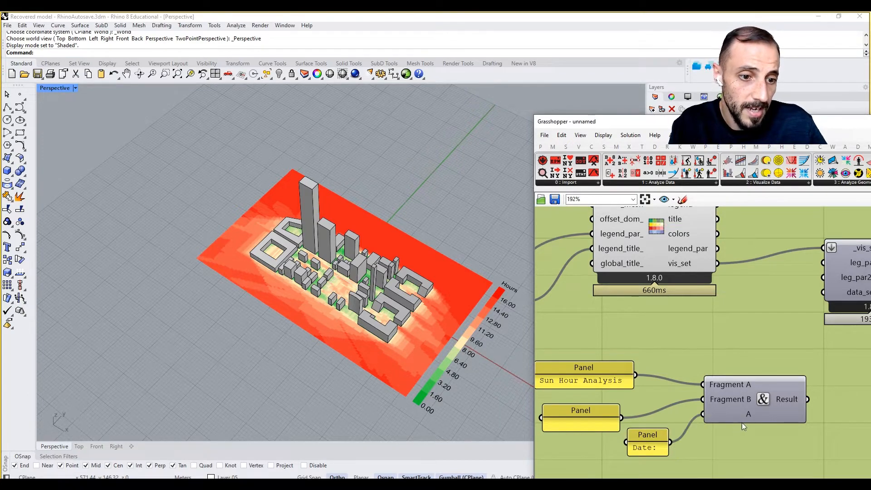
# Step: Add a fourth input to Concatenate and move the "Date:" panel beneath the blank panel
pyautogui.scroll(5, 763, 420)
pyautogui.click(770, 418)
pyautogui.scroll(-5, 771, 418)
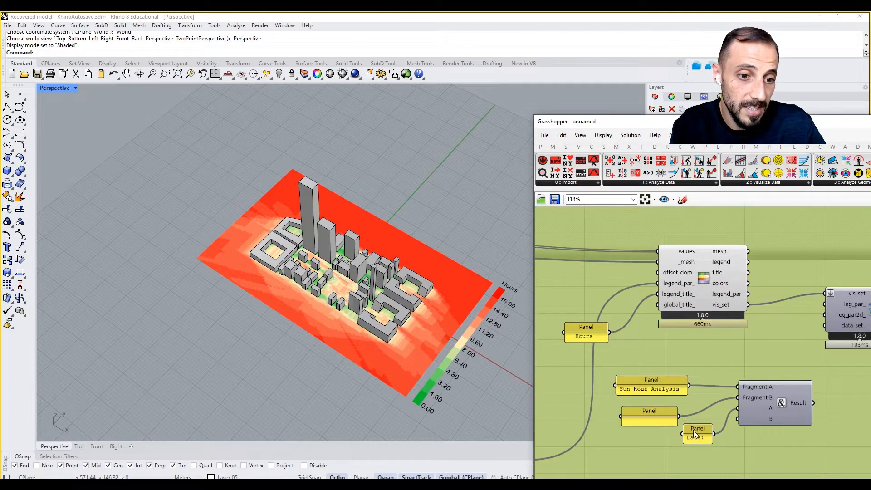
pyautogui.moveTo(680, 434); pyautogui.dragTo(636, 439)
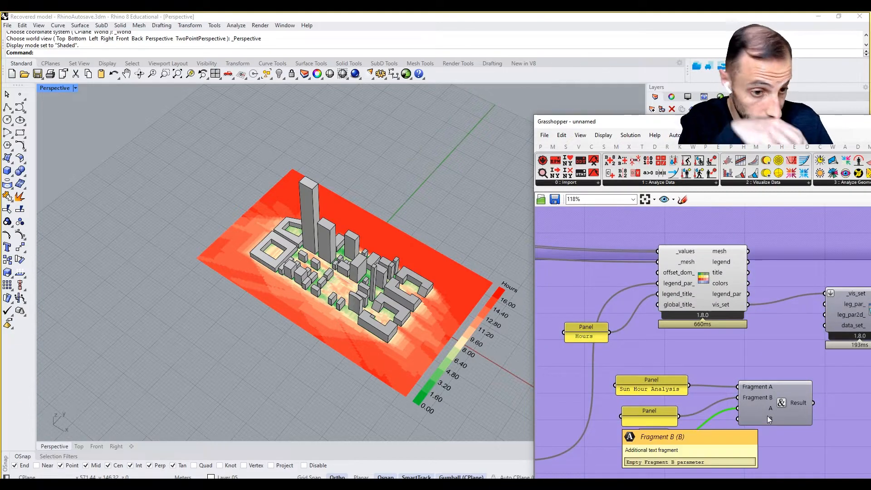
# Step: Examine the period, hoys and dates outputs of the Analysis Period component as sources for the title's date
pyautogui.scroll(-6, 767, 417)
pyautogui.scroll(4, 734, 376)
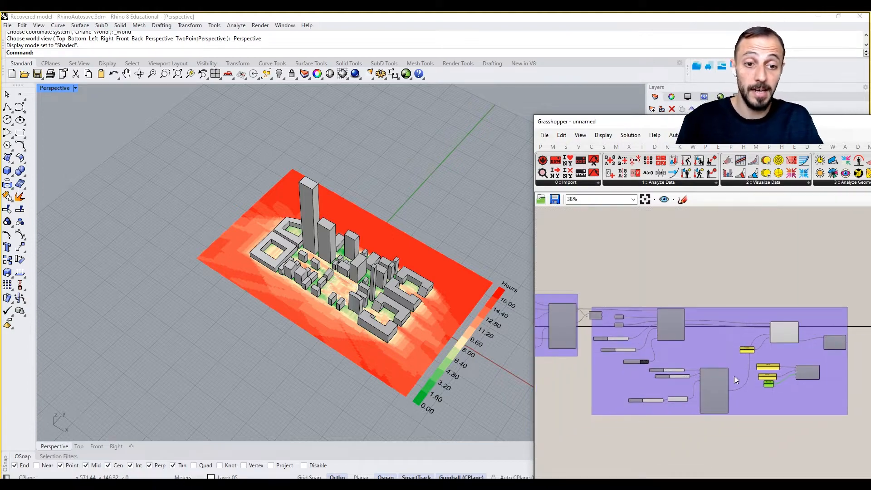
pyautogui.moveTo(643, 318); pyautogui.dragTo(672, 316, button='right')
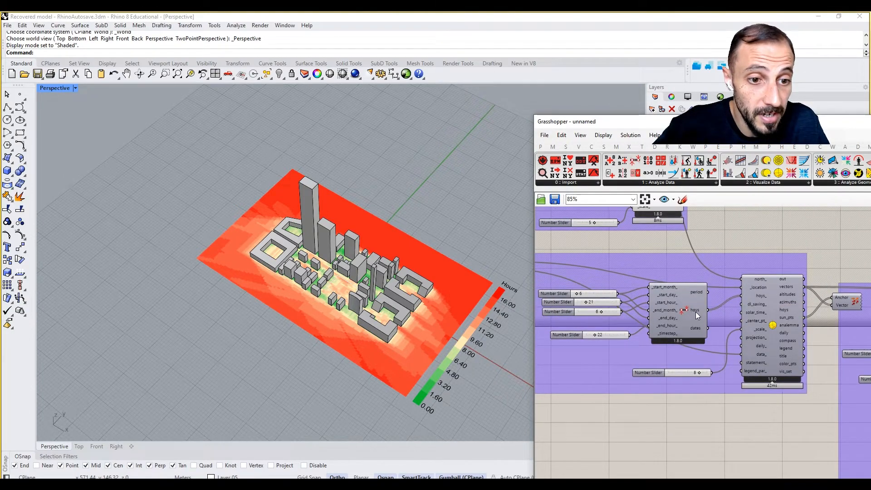
pyautogui.moveTo(695, 311)
pyautogui.moveTo(697, 333)
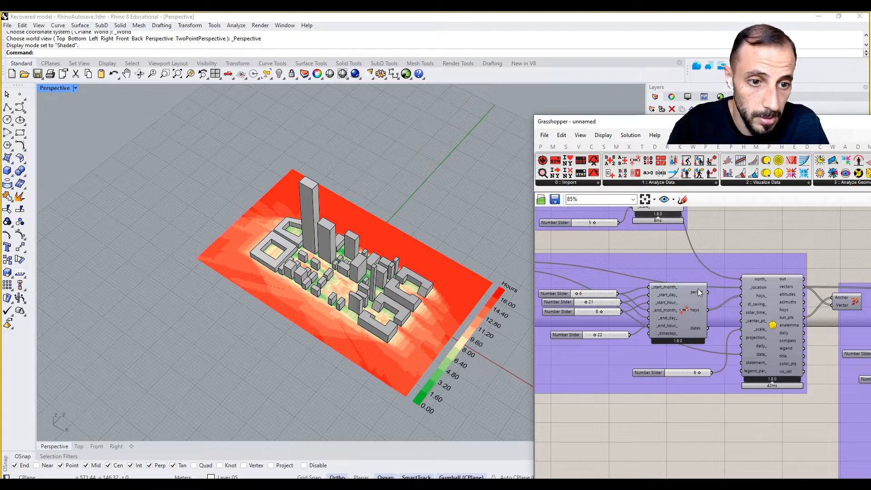
pyautogui.click(654, 184)
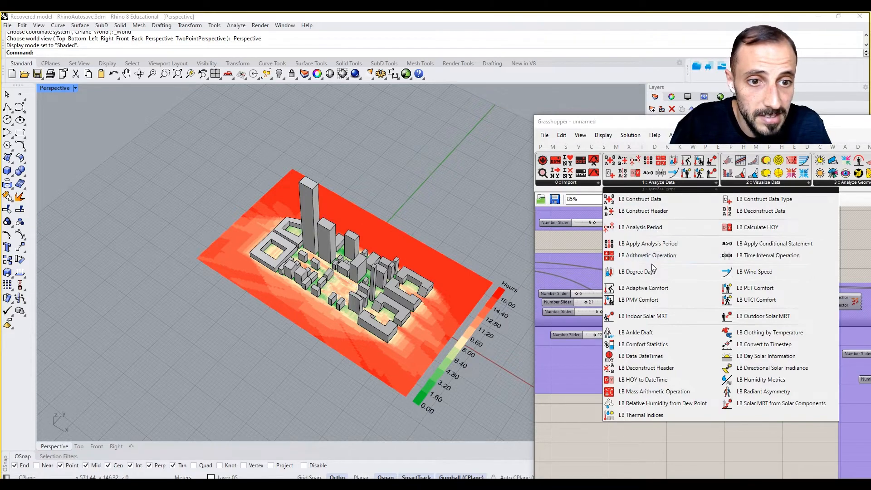
pyautogui.click(657, 245)
pyautogui.click(699, 427)
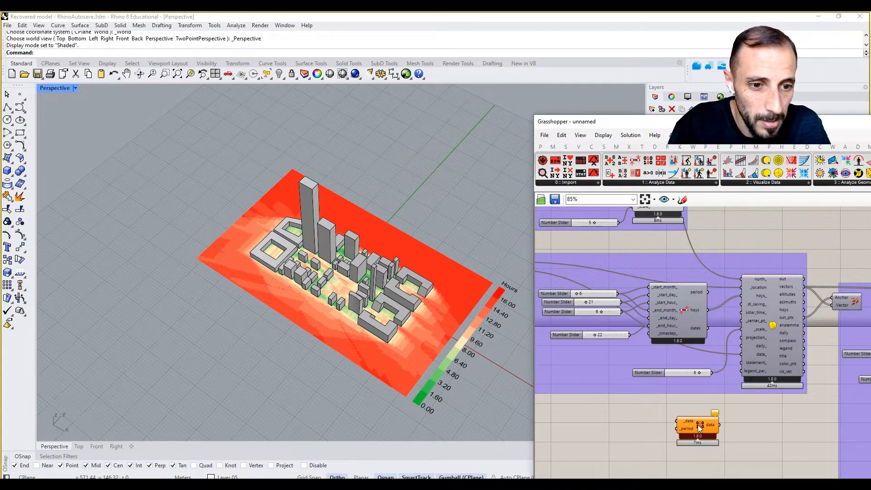
pyautogui.click(640, 183)
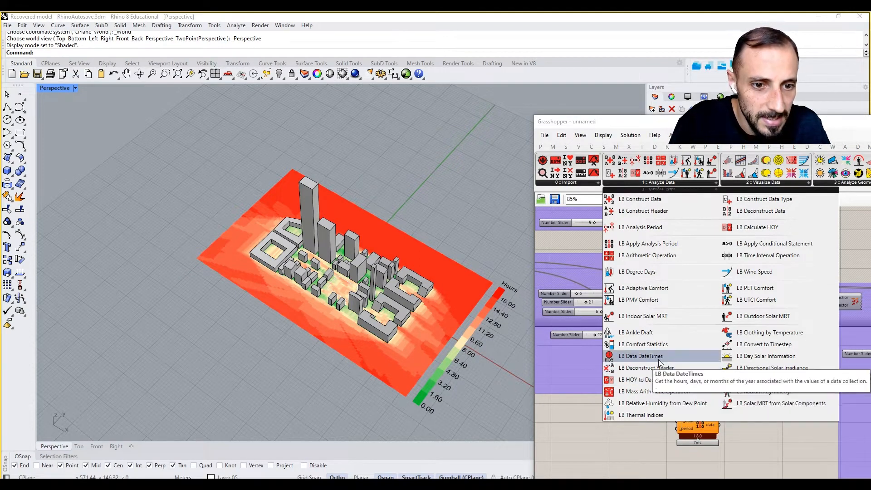
pyautogui.click(679, 382)
pyautogui.click(686, 398)
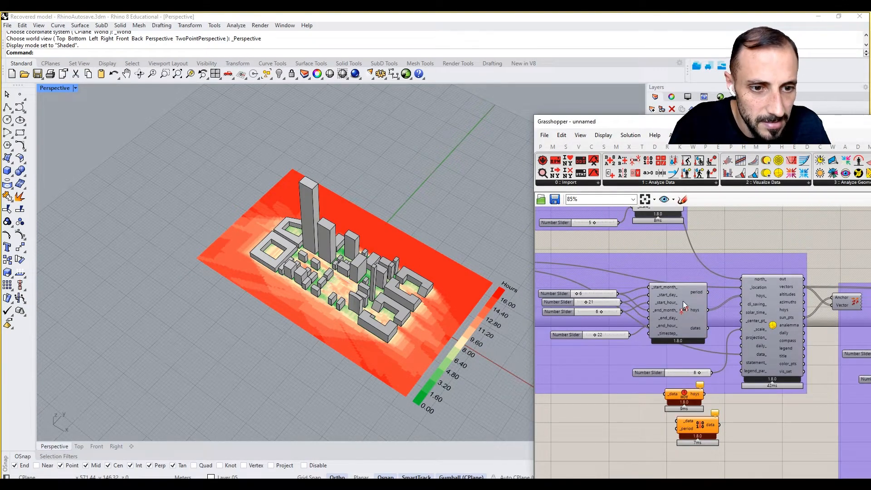
pyautogui.click(667, 183)
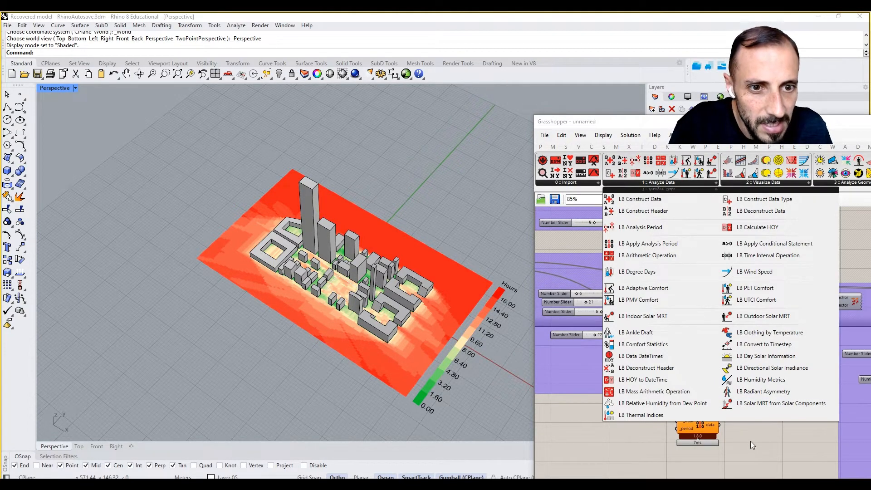
pyautogui.click(750, 441)
pyautogui.scroll(3, 746, 439)
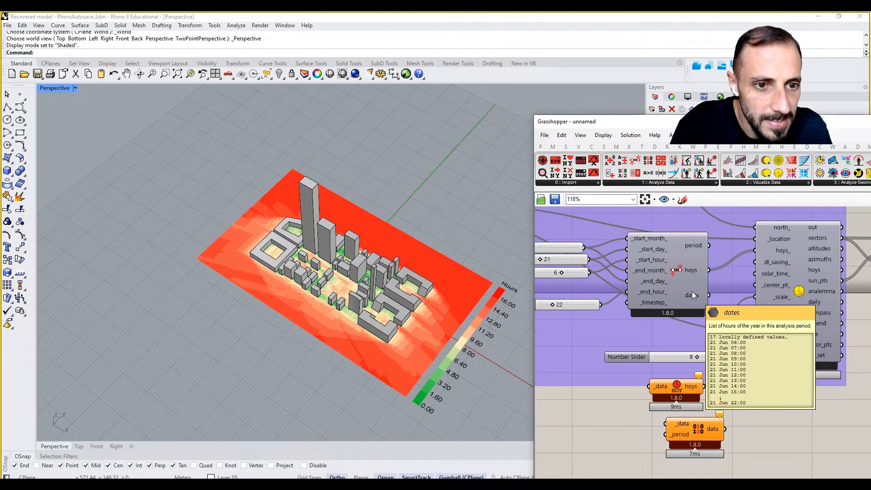
pyautogui.moveTo(694, 246)
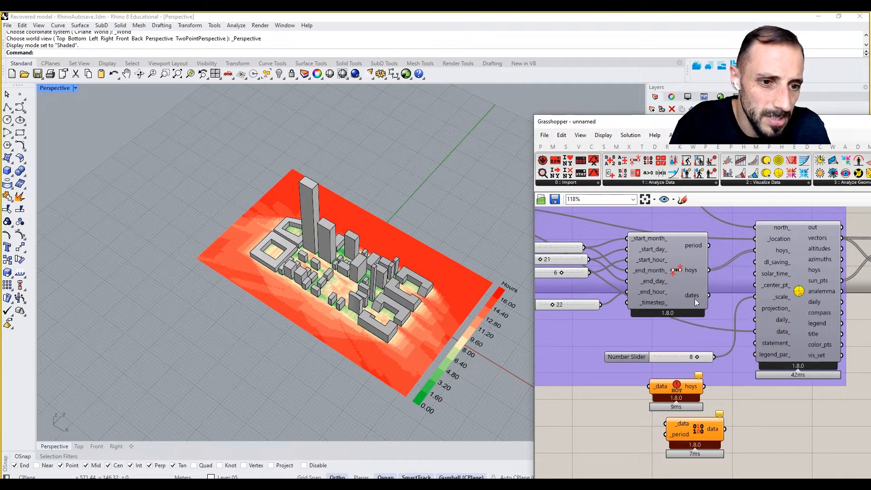
pyautogui.click(687, 385)
pyautogui.press('Delete')
pyautogui.click(693, 439)
pyautogui.press('Delete')
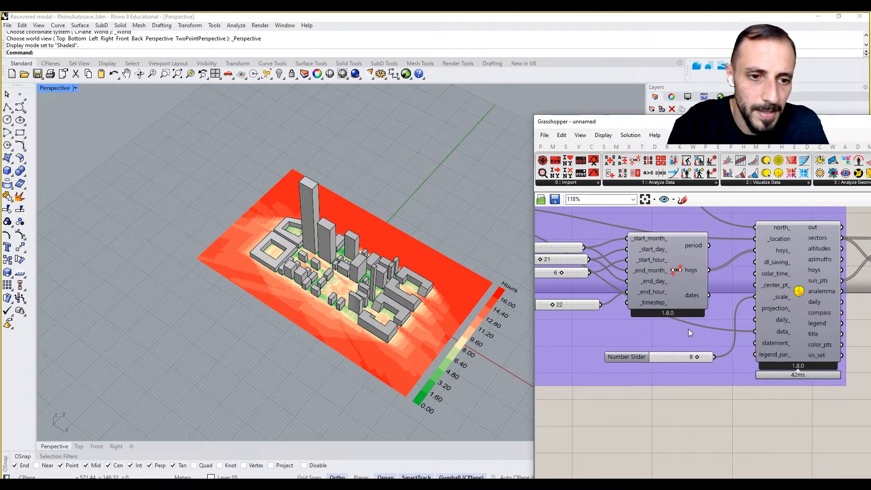
# Step: Add a List Item component below the Sunpath group and connect the Analysis Period's dates output to its List input
pyautogui.moveTo(691, 300)
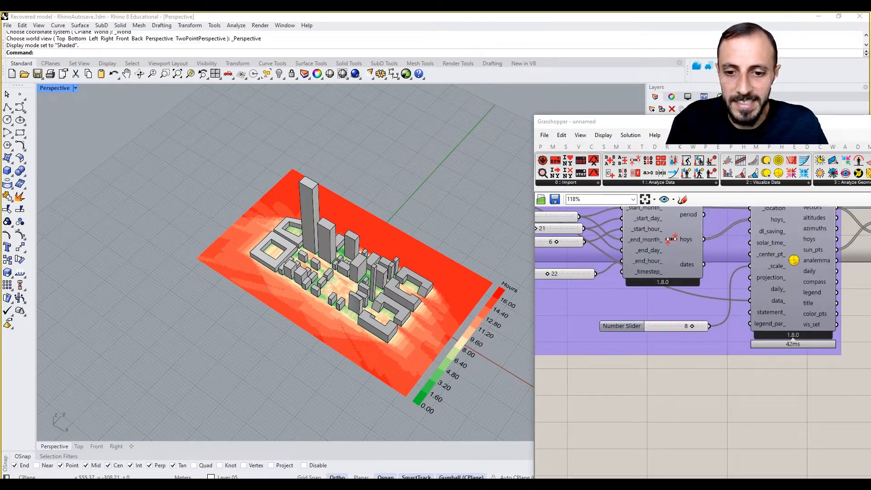
pyautogui.doubleClick(690, 409)
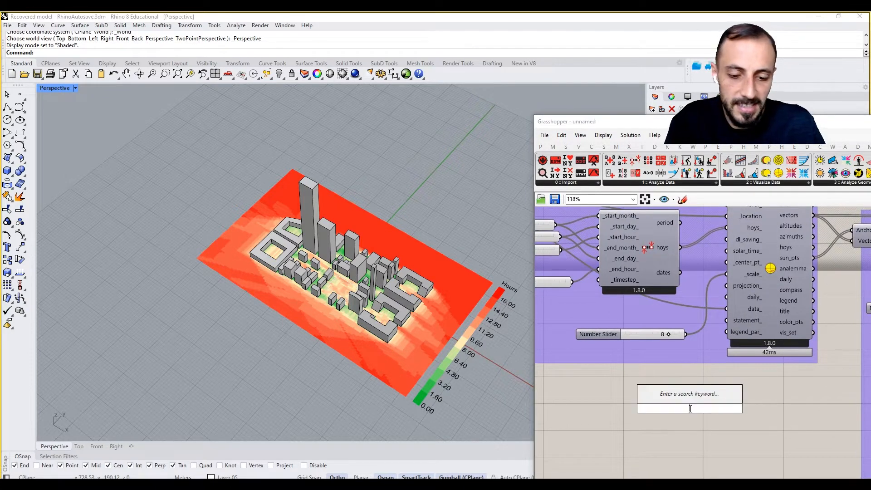
pyautogui.write('liste')
pyautogui.press('BackSpace')
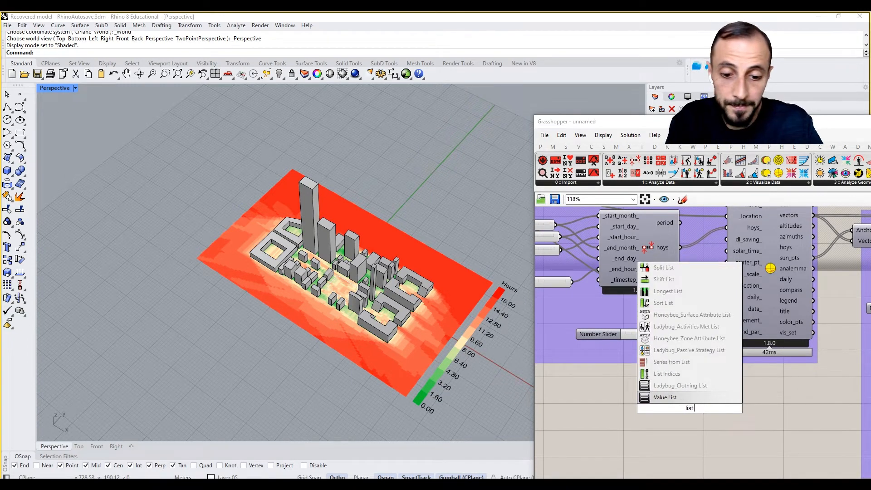
pyautogui.write('item')
pyautogui.press('Return')
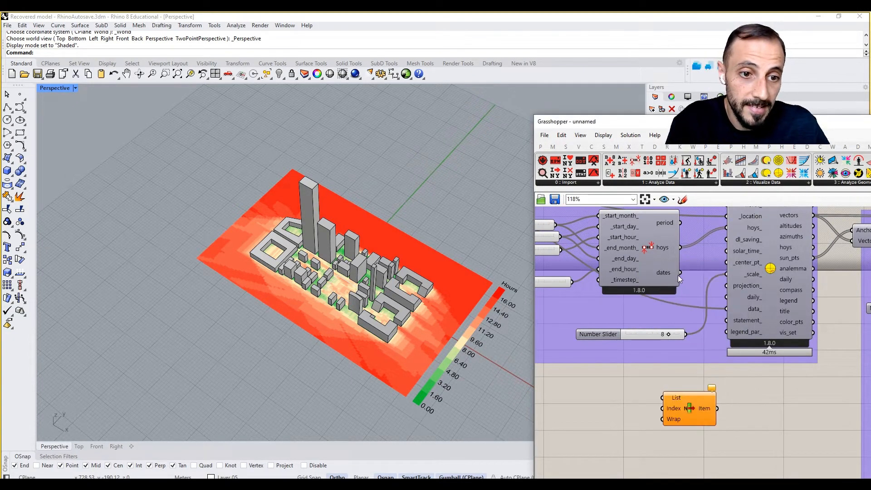
pyautogui.moveTo(680, 273); pyautogui.dragTo(661, 397)
# Step: Move the List Item component beneath the "Date:" panel and set its List input wire display to Hidden
pyautogui.scroll(-5, 689, 405)
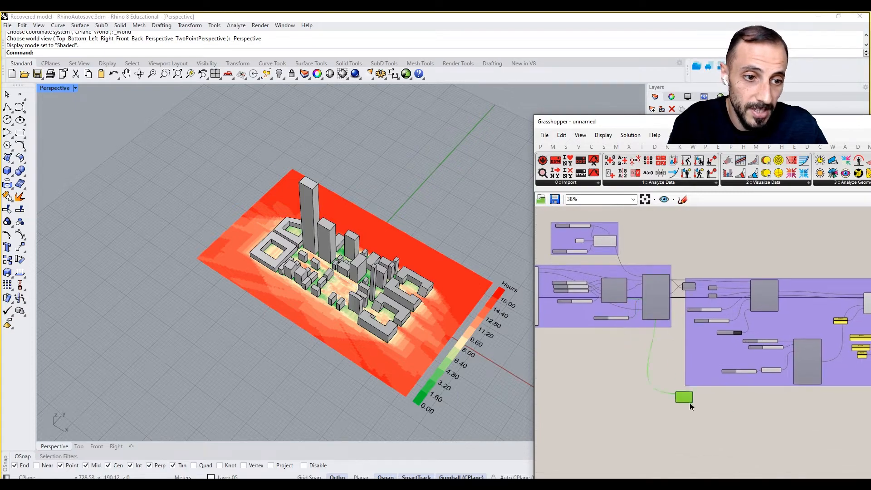
pyautogui.moveTo(690, 406); pyautogui.dragTo(815, 422, button='right')
pyautogui.scroll(4, 725, 385)
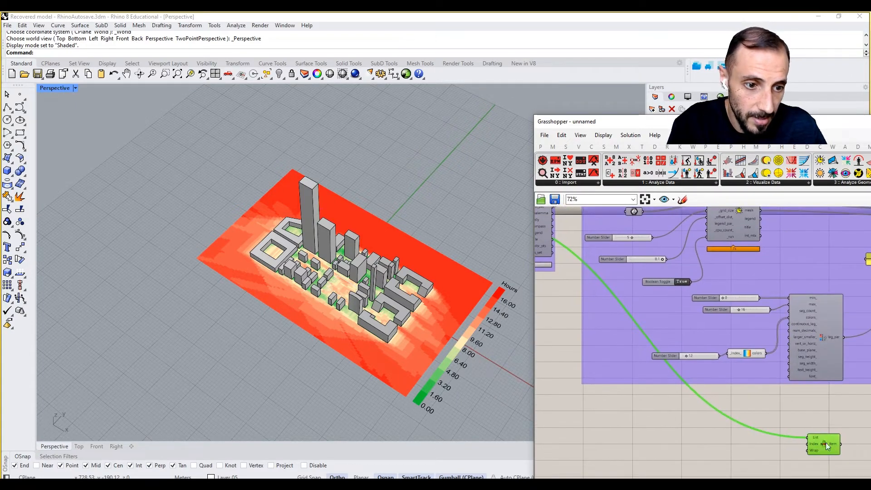
pyautogui.rightClick(819, 439)
pyautogui.moveTo(771, 338)
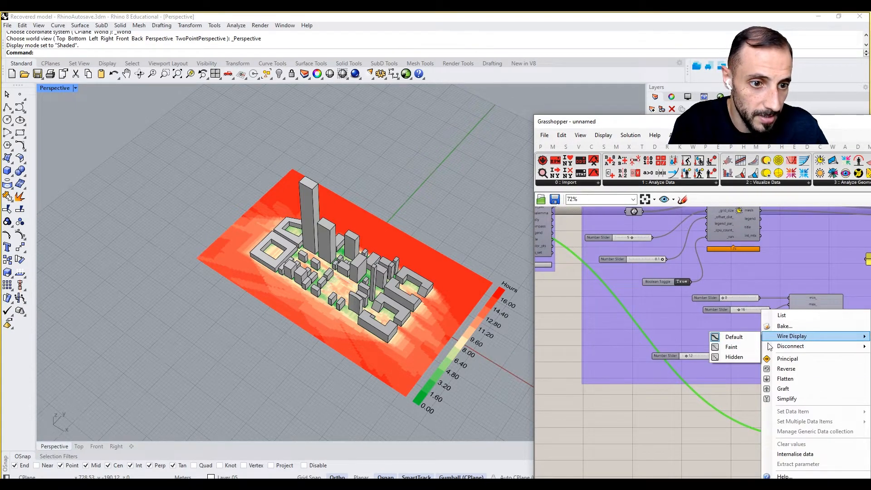
pyautogui.click(737, 357)
pyautogui.moveTo(758, 374); pyautogui.dragTo(645, 374, button='right')
pyautogui.scroll(-3, 645, 374)
pyautogui.scroll(3, 717, 400)
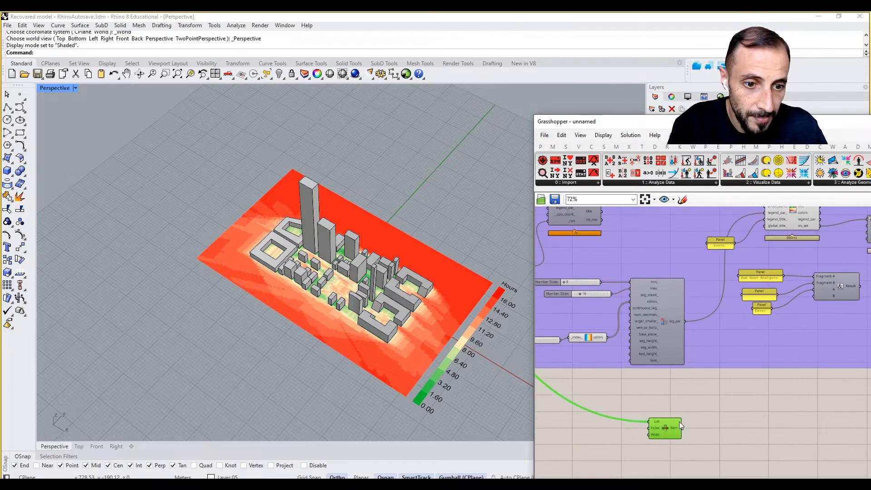
pyautogui.moveTo(679, 424); pyautogui.dragTo(759, 379, button='right')
pyautogui.scroll(2, 786, 403)
pyautogui.moveTo(704, 402); pyautogui.dragTo(704, 360, button='right')
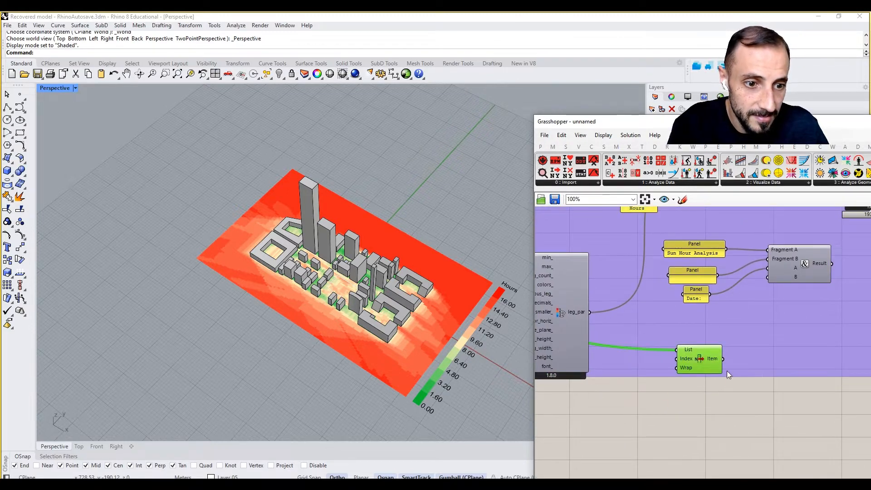
# Step: Add a fifth input to Concatenate and place a new text panel reading "-" beneath the List Item
pyautogui.scroll(5, 779, 282)
pyautogui.click(836, 283)
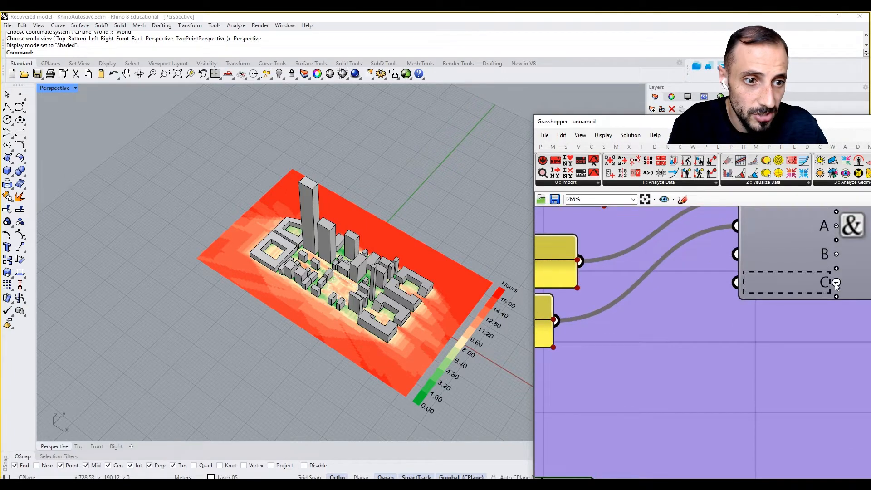
pyautogui.scroll(-4, 834, 282)
pyautogui.doubleClick(733, 333)
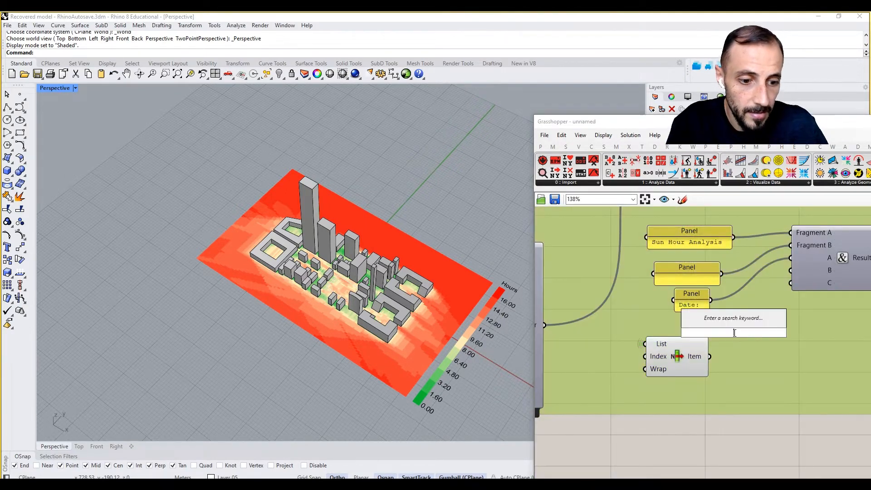
pyautogui.write('//')
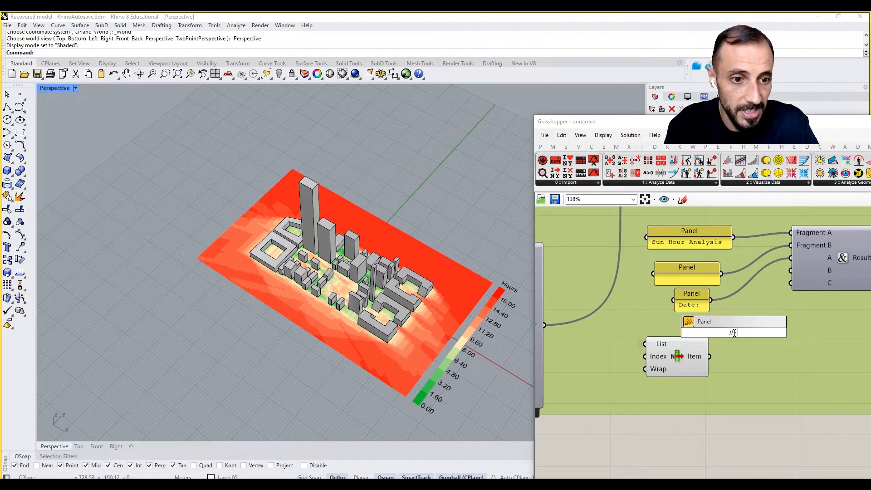
pyautogui.press('Return')
pyautogui.moveTo(733, 331); pyautogui.dragTo(716, 393)
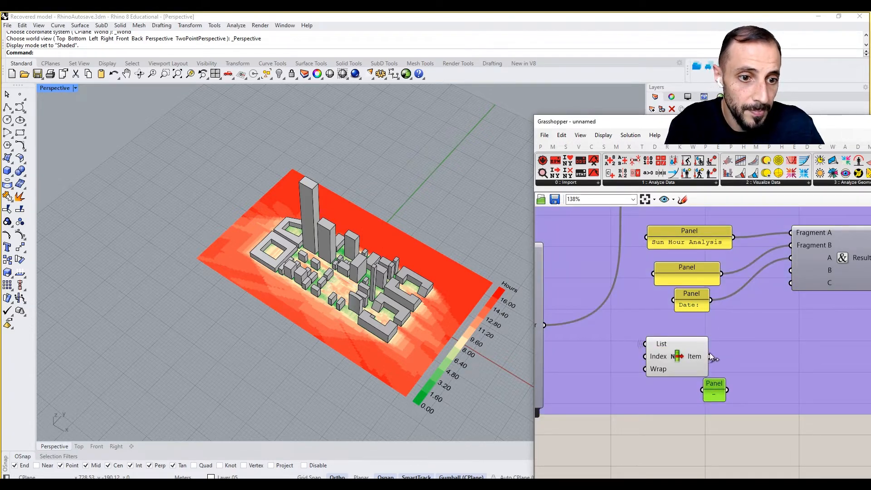
# Step: Connect the List Item output to input B of Concatenate and the concatenated Result to the heatmap's global_title_ input
pyautogui.moveTo(710, 357); pyautogui.dragTo(790, 271)
pyautogui.moveTo(701, 370); pyautogui.dragTo(702, 363)
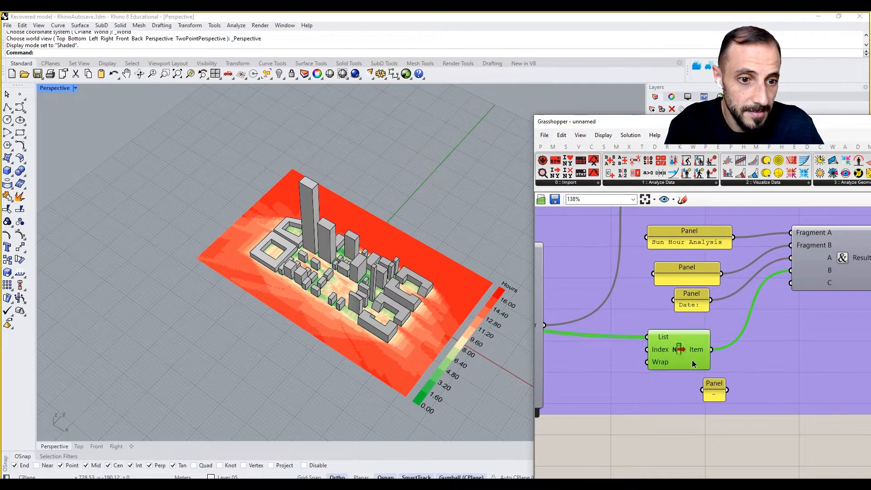
pyautogui.scroll(-2, 714, 349)
pyautogui.moveTo(748, 329); pyautogui.dragTo(617, 245)
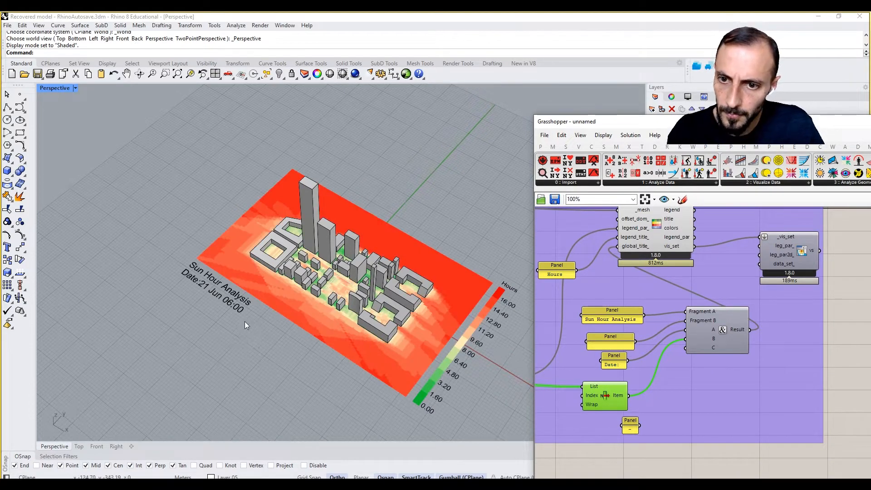
pyautogui.moveTo(244, 325); pyautogui.dragTo(211, 308, button='right')
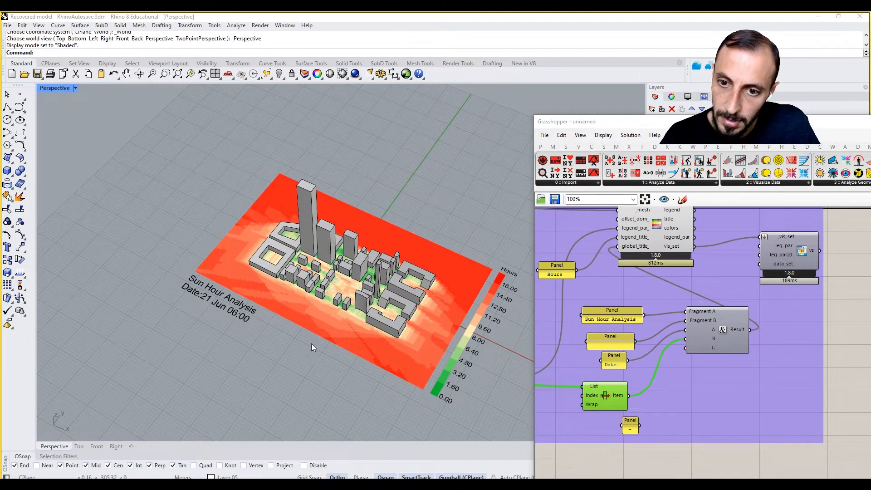
# Step: Connect the "-" panel to input C of Concatenate
pyautogui.moveTo(688, 399); pyautogui.dragTo(698, 386, button='right')
pyautogui.moveTo(649, 411); pyautogui.dragTo(694, 337)
pyautogui.moveTo(614, 389); pyautogui.dragTo(617, 355, button='right')
# Step: Duplicate the List Item below the "-" panel and feed the copy's Index from a new panel containing -1
pyautogui.keyDown('alt'); pyautogui.moveTo(615, 348); pyautogui.dragTo(617, 407); pyautogui.keyUp('alt')
pyautogui.doubleClick(577, 411)
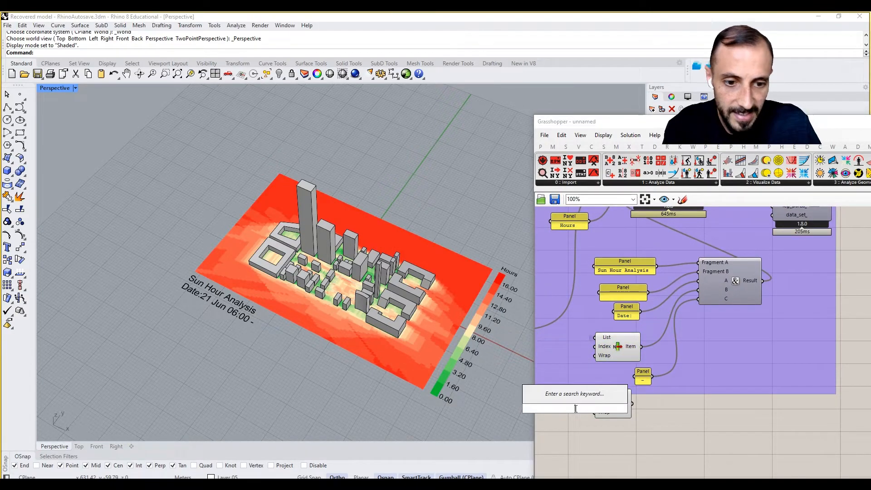
pyautogui.write('//-1')
pyautogui.press('Return')
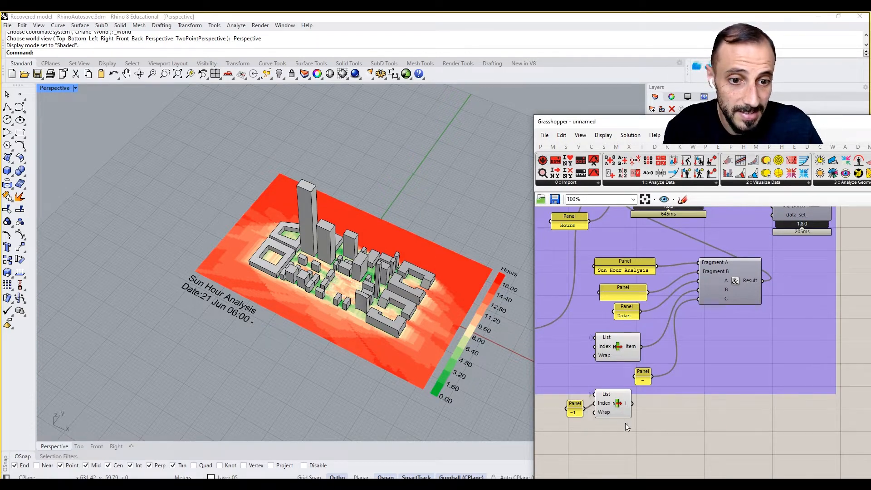
# Step: Add a sixth input to Concatenate and connect the duplicated List Item's output to input D
pyautogui.moveTo(631, 403); pyautogui.dragTo(692, 333)
pyautogui.scroll(8, 729, 303)
pyautogui.click(735, 303)
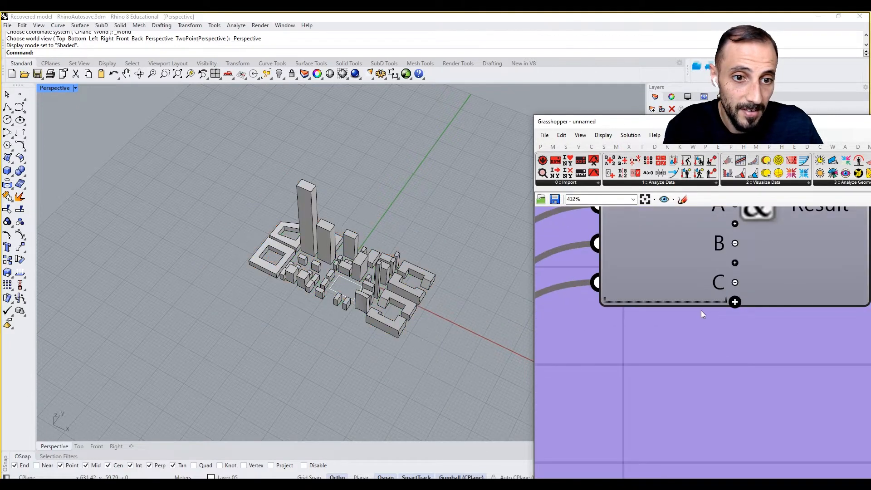
pyautogui.scroll(-8, 653, 317)
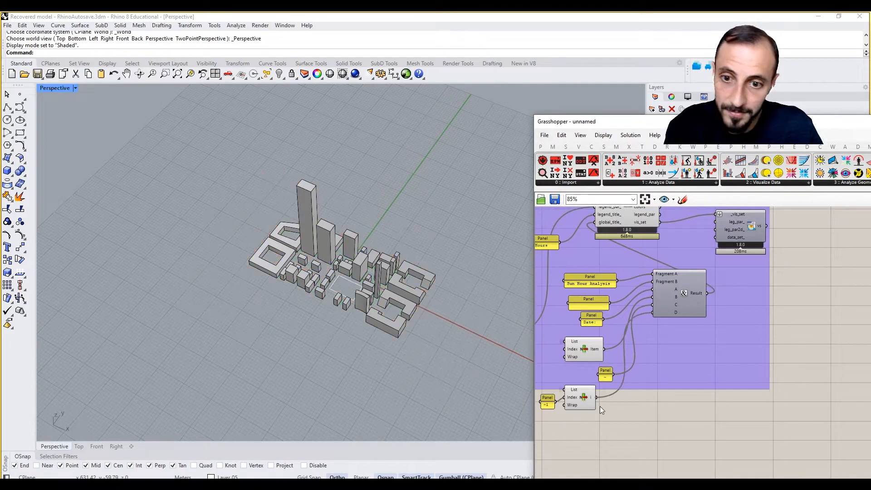
pyautogui.moveTo(305, 334); pyautogui.dragTo(399, 329, button='right')
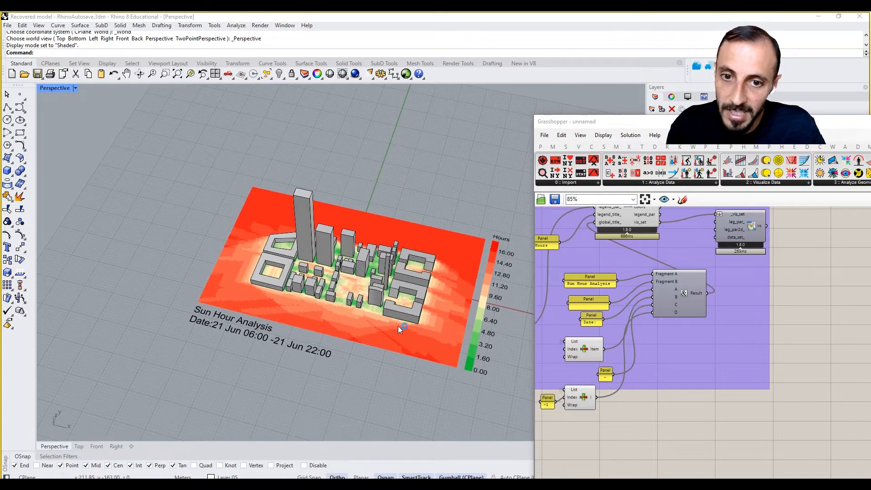
# Step: Bake the June heatmap result to the 21st June layer as a group
pyautogui.moveTo(728, 279); pyautogui.dragTo(712, 327, button='right')
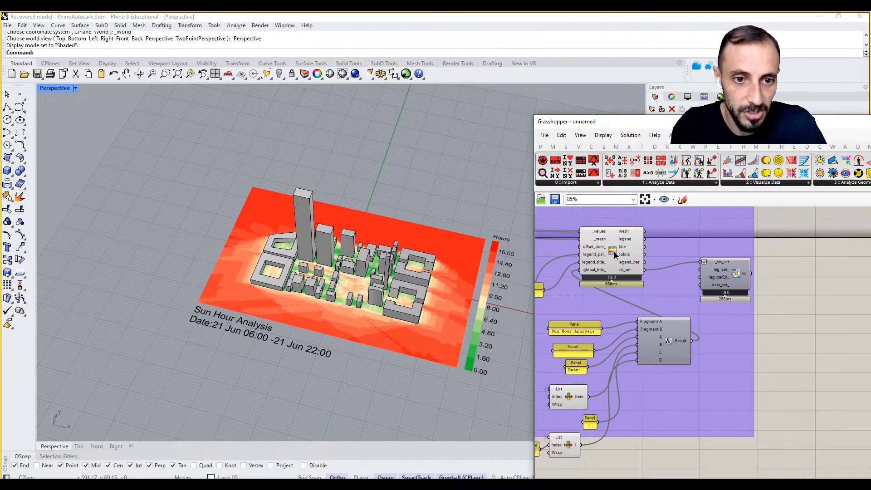
pyautogui.rightClick(614, 255)
pyautogui.click(643, 348)
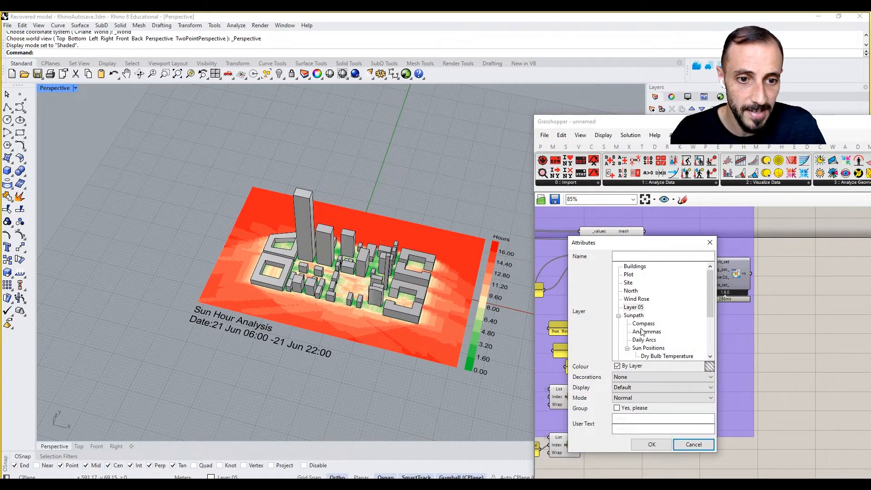
pyautogui.scroll(-3, 658, 324)
pyautogui.click(633, 340)
pyautogui.click(617, 408)
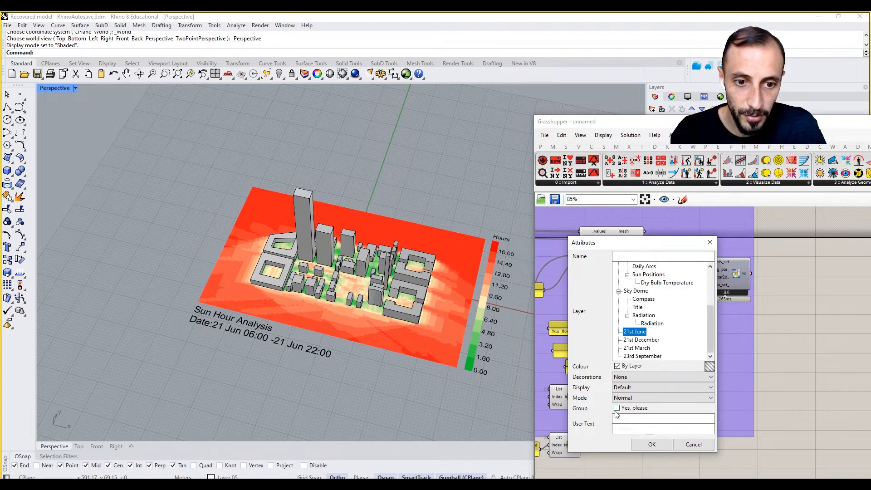
pyautogui.click(651, 445)
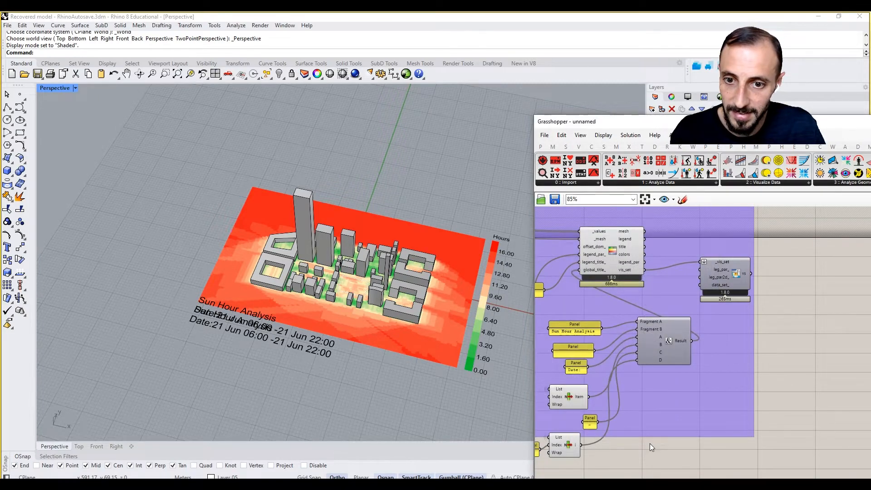
# Step: Restrict the Grasshopper preview to selected components, keeping the Rhino model and its legend in view
pyautogui.moveTo(717, 121); pyautogui.dragTo(538, 325)
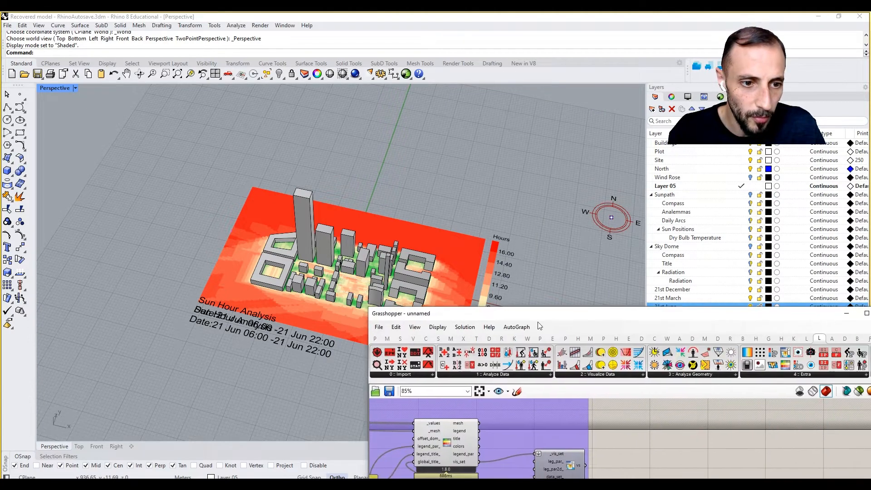
pyautogui.click(859, 391)
pyautogui.moveTo(522, 316); pyautogui.dragTo(609, 214)
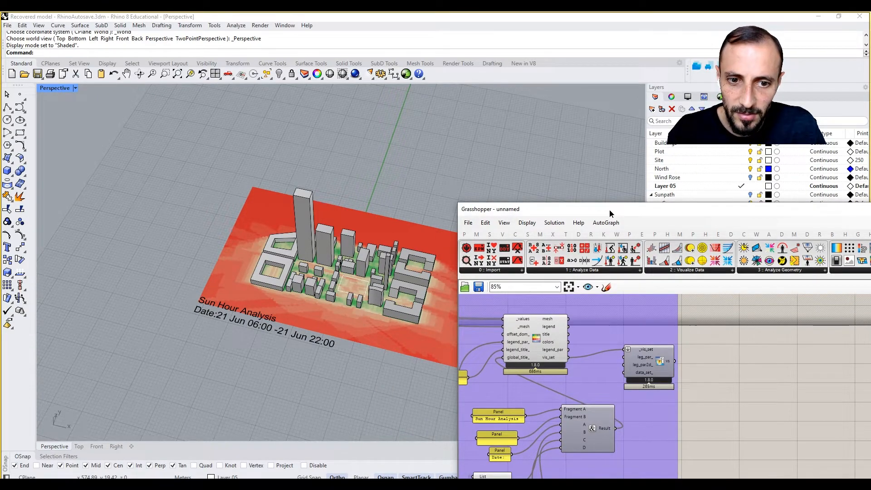
pyautogui.moveTo(609, 209); pyautogui.dragTo(722, 166)
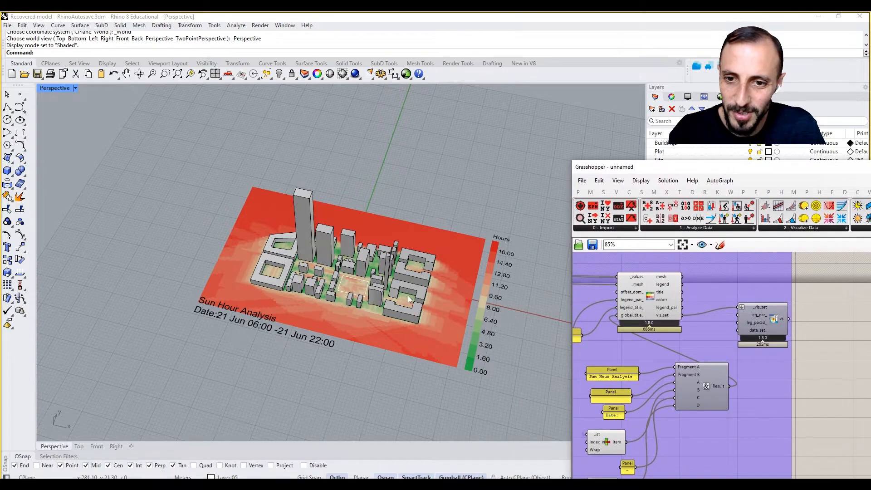
# Step: Select the baked June heatmap to check its grouping, and clear the selection
pyautogui.click(289, 334)
pyautogui.click(287, 352)
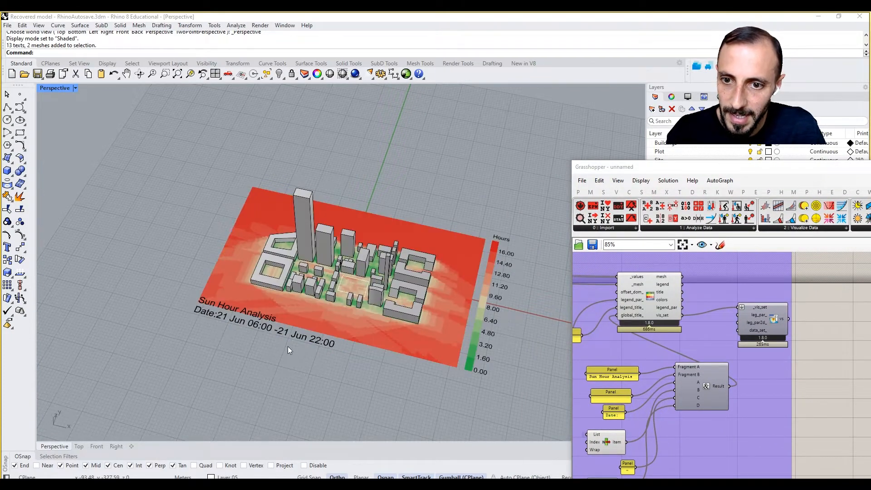
pyautogui.click(311, 341)
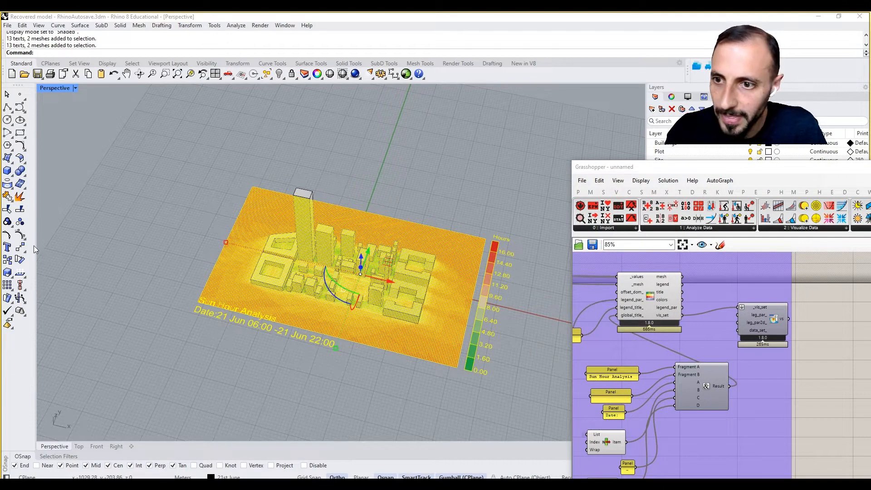
pyautogui.click(240, 337)
pyautogui.keyDown('shift'); pyautogui.moveTo(259, 339); pyautogui.dragTo(263, 303, button='right'); pyautogui.keyUp('shift')
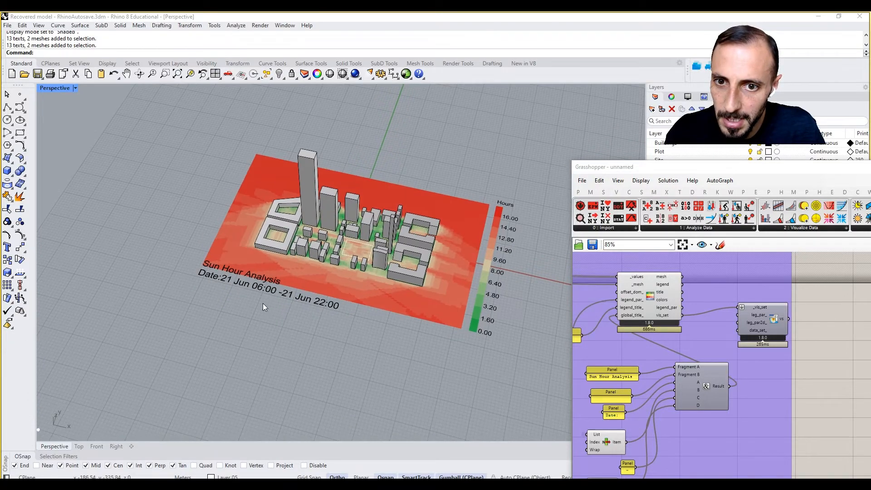
# Step: Set the Boolean Toggle on the sun-hours component's _run input to False
pyautogui.moveTo(739, 415); pyautogui.dragTo(755, 396, button='right')
pyautogui.moveTo(660, 313); pyautogui.dragTo(717, 330, button='right')
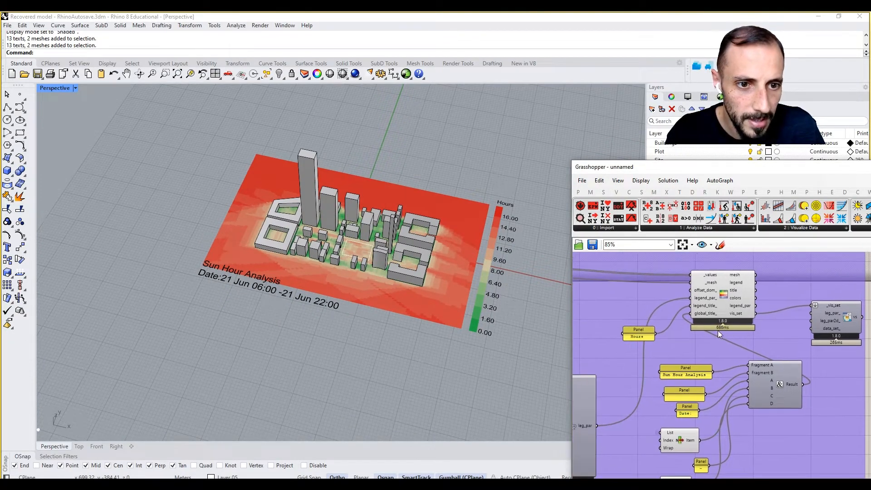
pyautogui.moveTo(630, 387); pyautogui.dragTo(752, 354, button='right')
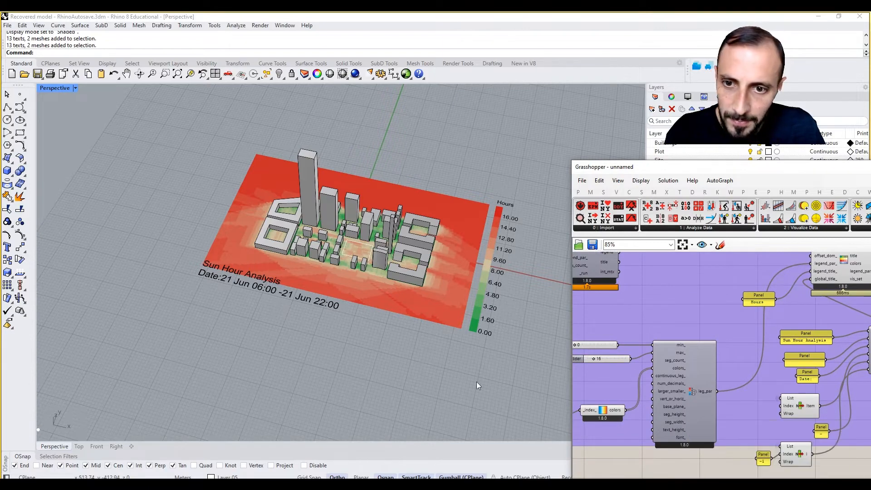
pyautogui.moveTo(476, 381); pyautogui.dragTo(352, 354, button='right')
pyautogui.scroll(-4, 755, 334)
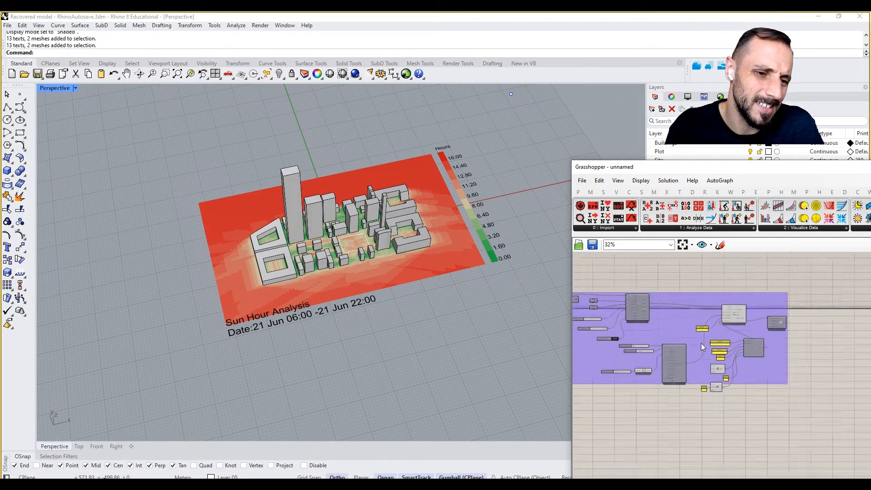
pyautogui.moveTo(684, 338); pyautogui.dragTo(723, 337, button='right')
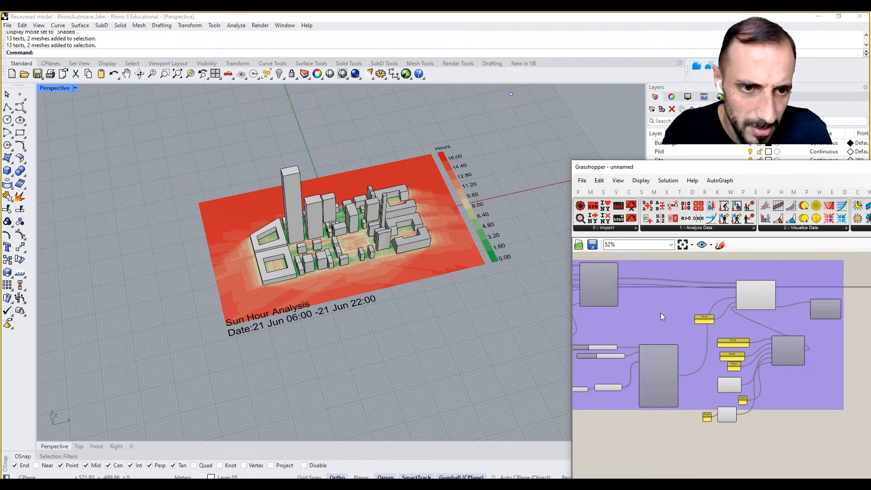
pyautogui.scroll(3, 661, 316)
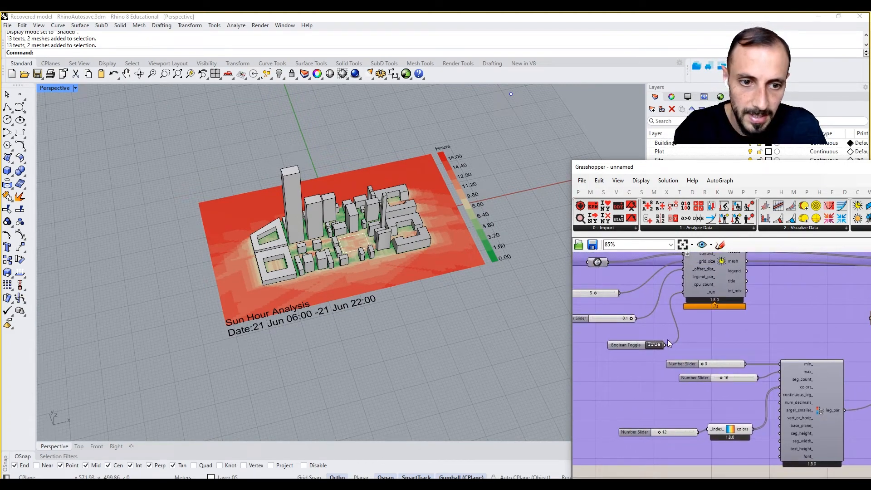
pyautogui.scroll(-7, 666, 322)
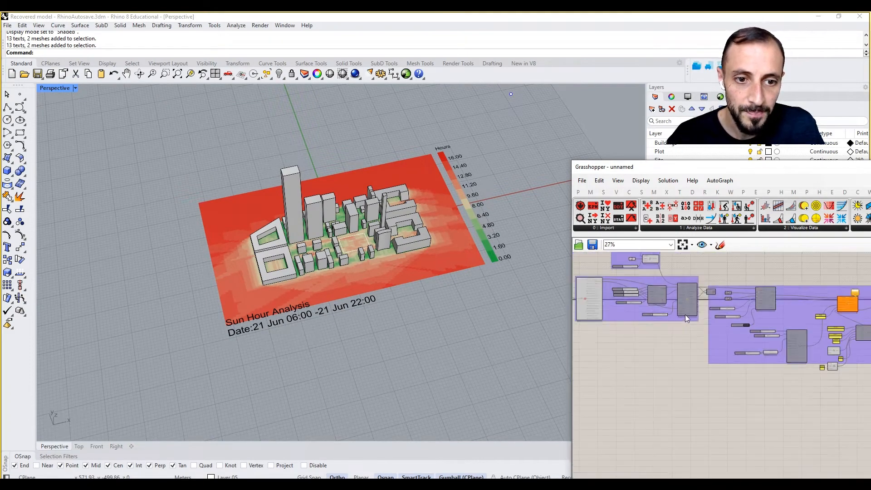
# Step: Set the slider feeding the start and end month to 12 and switch the _run toggle back to True
pyautogui.scroll(6, 665, 306)
pyautogui.doubleClick(665, 278)
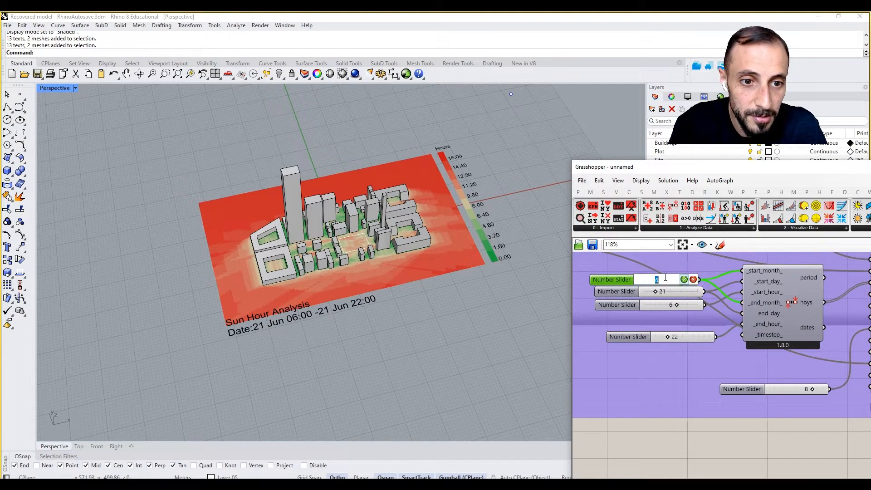
pyautogui.press('Return')
pyautogui.scroll(-4, 692, 354)
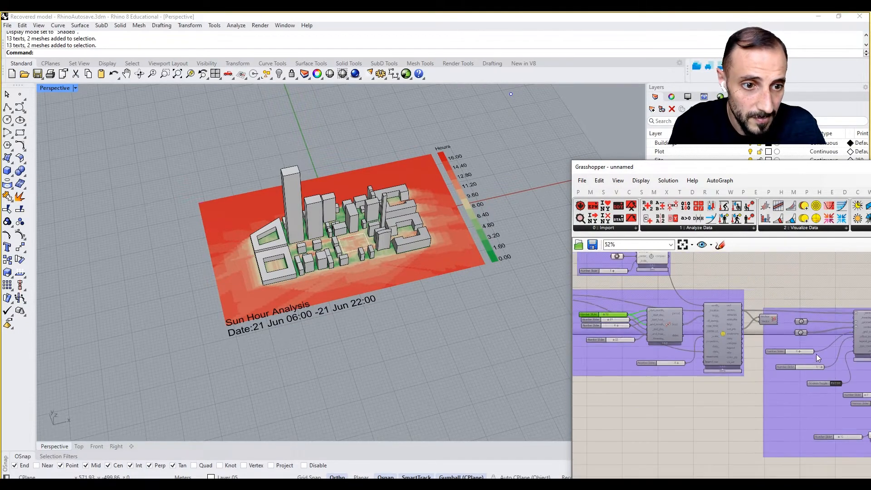
pyautogui.scroll(4, 692, 364)
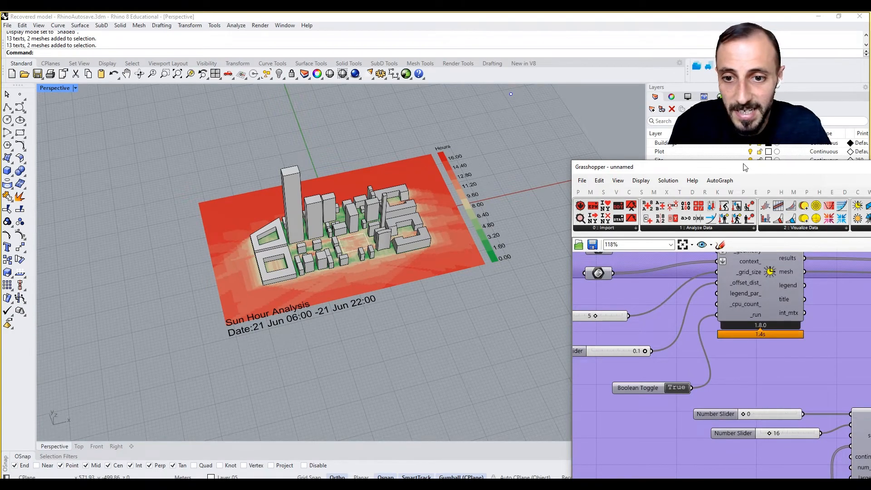
# Step: Hide the 21st June layer and restore the preview of all Grasshopper components to show the December result
pyautogui.moveTo(744, 167); pyautogui.dragTo(698, 332)
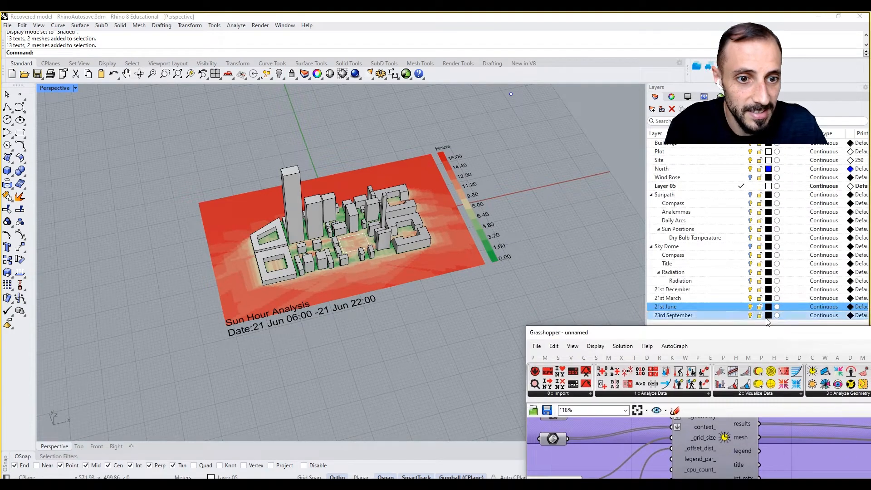
pyautogui.click(750, 307)
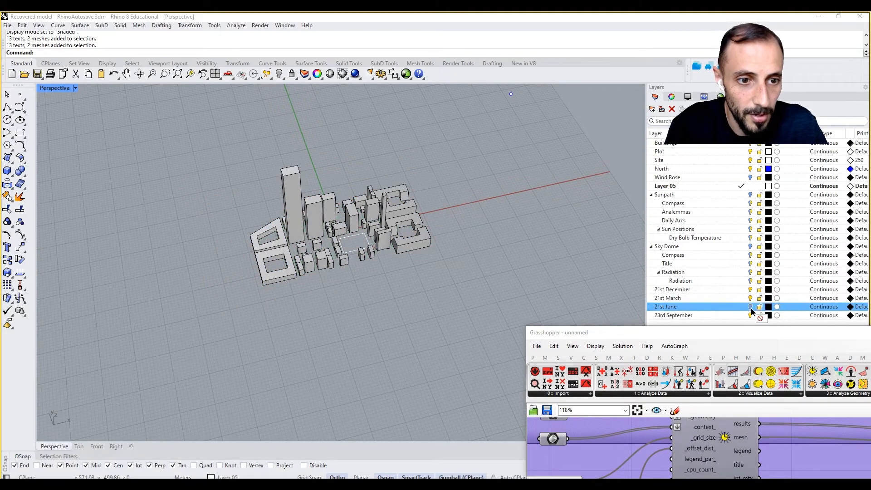
pyautogui.moveTo(753, 331); pyautogui.dragTo(628, 138)
pyautogui.moveTo(698, 306); pyautogui.dragTo(607, 301, button='right')
pyautogui.scroll(-5, 607, 302)
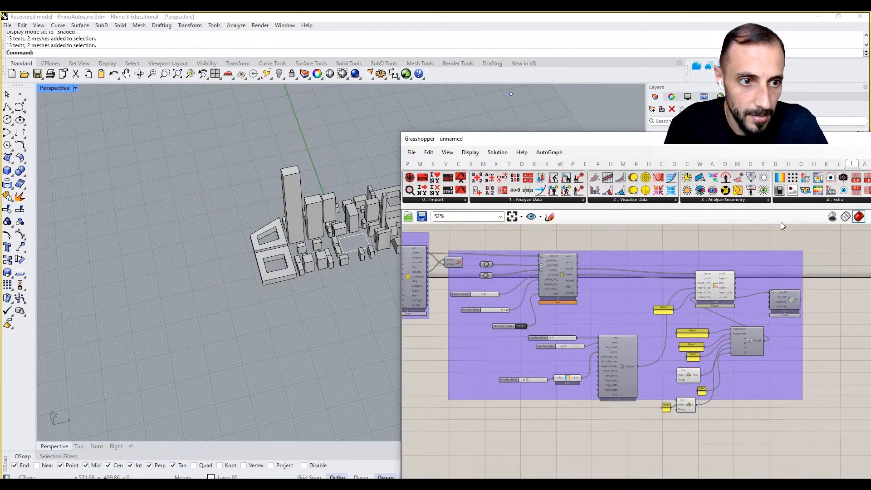
pyautogui.moveTo(789, 147); pyautogui.dragTo(641, 151)
pyautogui.scroll(3, 614, 290)
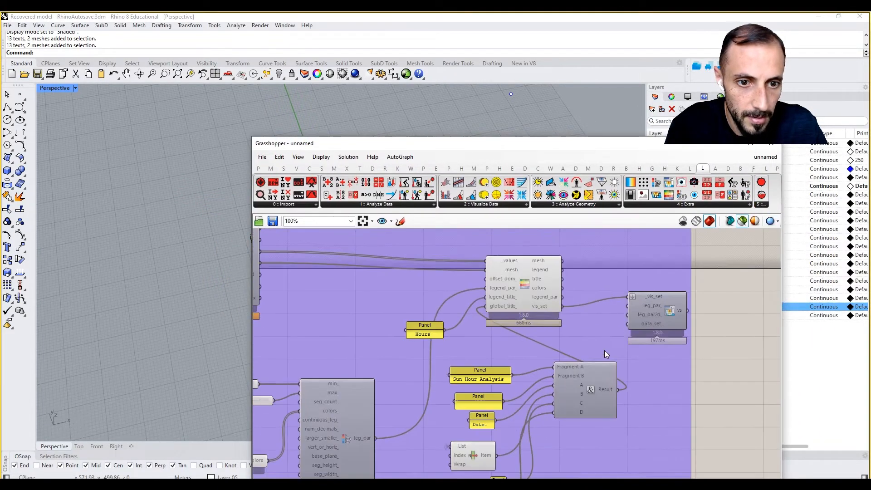
pyautogui.click(541, 295)
pyautogui.click(704, 257)
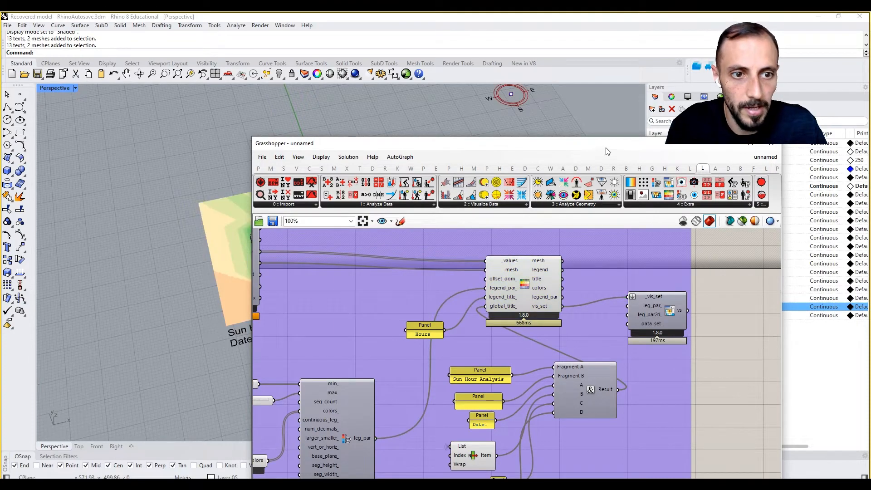
pyautogui.moveTo(604, 146); pyautogui.dragTo(782, 342)
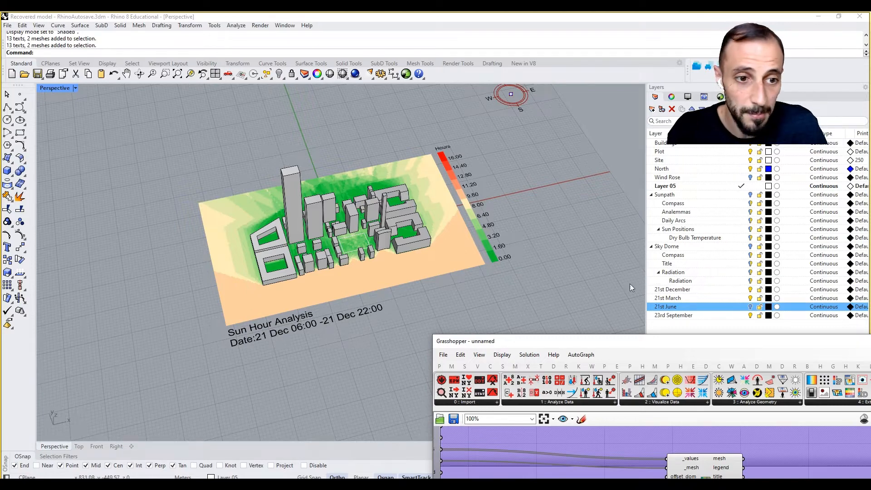
# Step: Bake the December heatmap result to the 21st December layer as a group
pyautogui.moveTo(682, 335); pyautogui.dragTo(661, 220)
pyautogui.rightClick(675, 360)
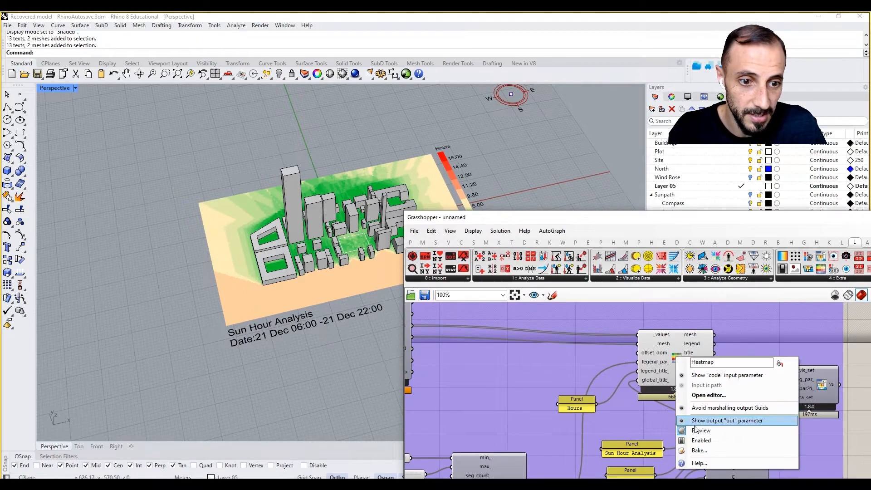
pyautogui.click(698, 452)
pyautogui.click(695, 367)
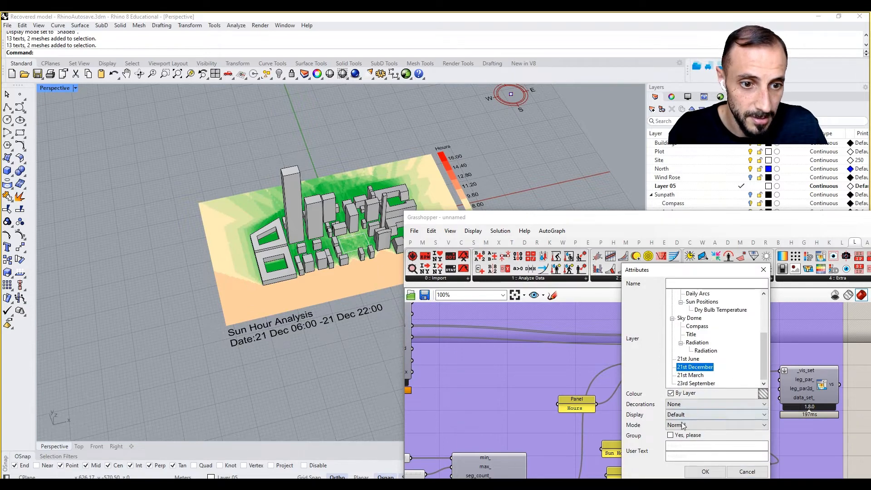
pyautogui.click(670, 434)
pyautogui.click(702, 471)
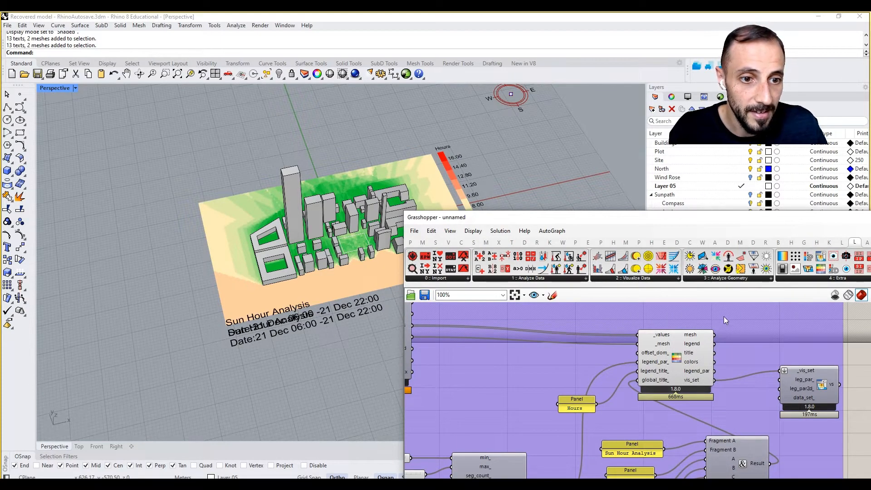
# Step: Set the _run toggle of the sun-hours component to False and hide the 21st December layer
pyautogui.moveTo(600, 391); pyautogui.dragTo(713, 377, button='right')
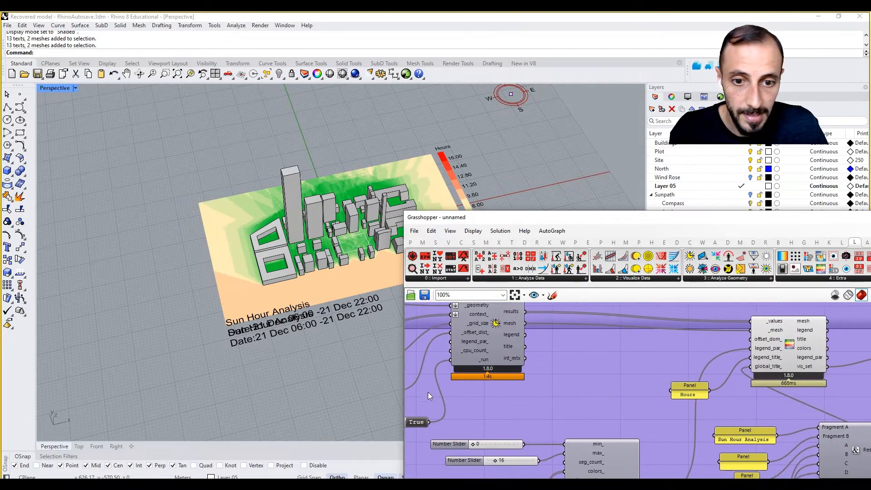
pyautogui.click(421, 423)
pyautogui.moveTo(665, 221); pyautogui.dragTo(646, 356)
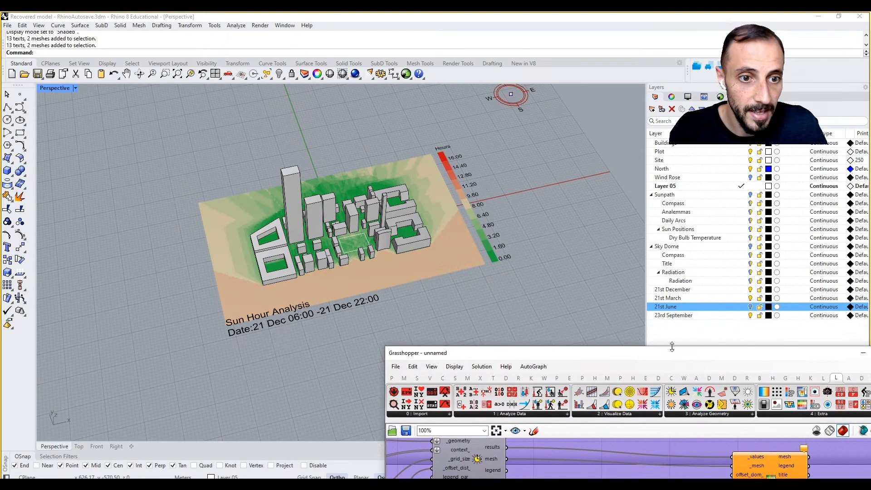
pyautogui.click(750, 290)
pyautogui.moveTo(728, 354); pyautogui.dragTo(752, 192)
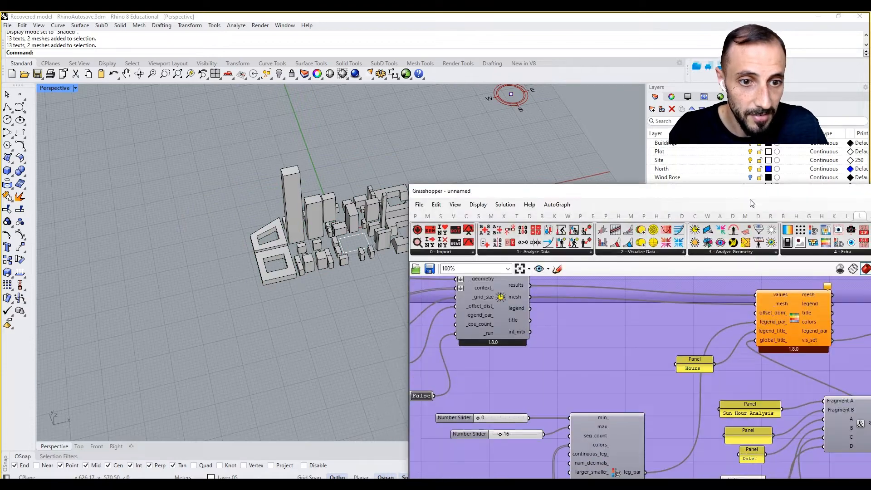
# Step: Change the month on the slider that feeds both the start and end month inputs
pyautogui.scroll(-2, 619, 381)
pyautogui.moveTo(619, 381); pyautogui.dragTo(745, 395, button='right')
pyautogui.scroll(-1, 745, 396)
pyautogui.scroll(3, 496, 366)
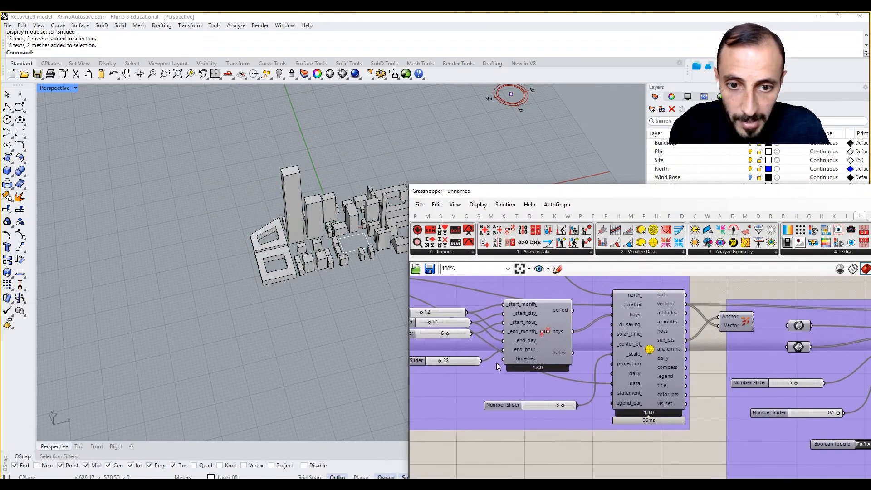
pyautogui.doubleClick(450, 317)
pyautogui.click(451, 313)
pyautogui.scroll(-4, 789, 403)
# Step: Set the _run toggle of the sun-hours component to True to compute the 21 March result
pyautogui.moveTo(798, 404); pyautogui.dragTo(626, 376, button='right')
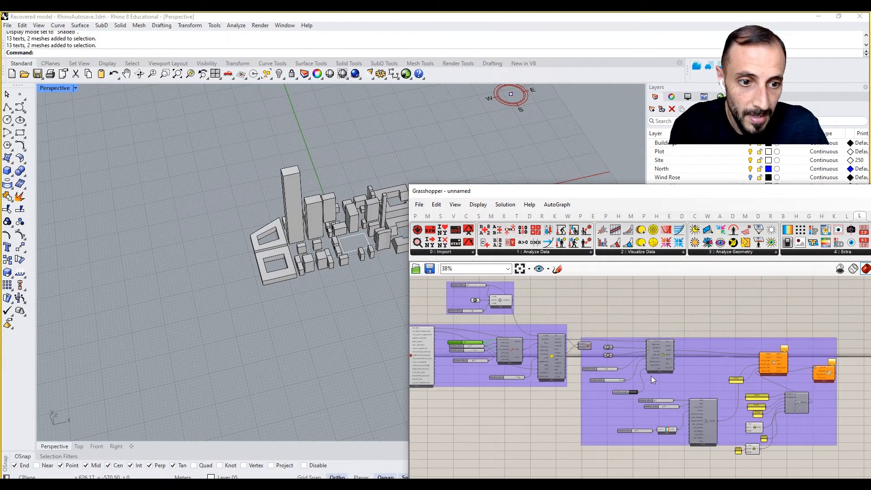
pyautogui.scroll(4, 762, 384)
pyautogui.moveTo(761, 390); pyautogui.dragTo(726, 375, button='right')
pyautogui.moveTo(682, 398); pyautogui.dragTo(645, 364, button='right')
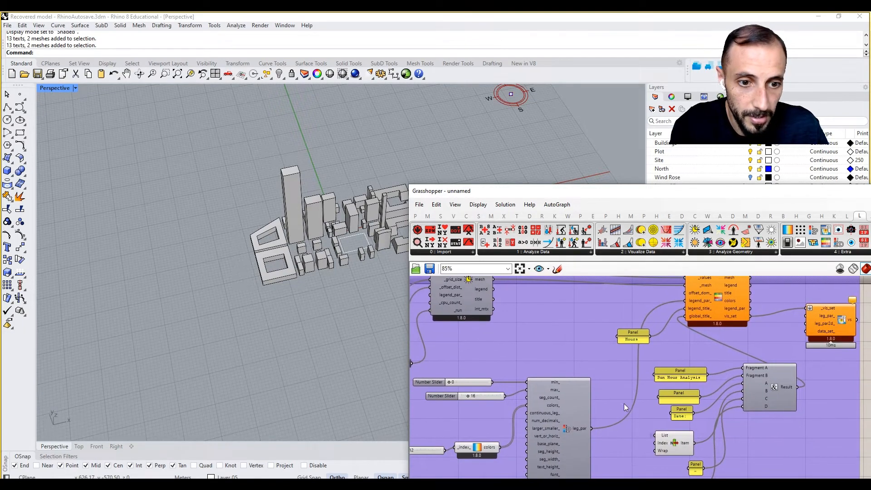
pyautogui.moveTo(470, 350); pyautogui.dragTo(551, 376, button='right')
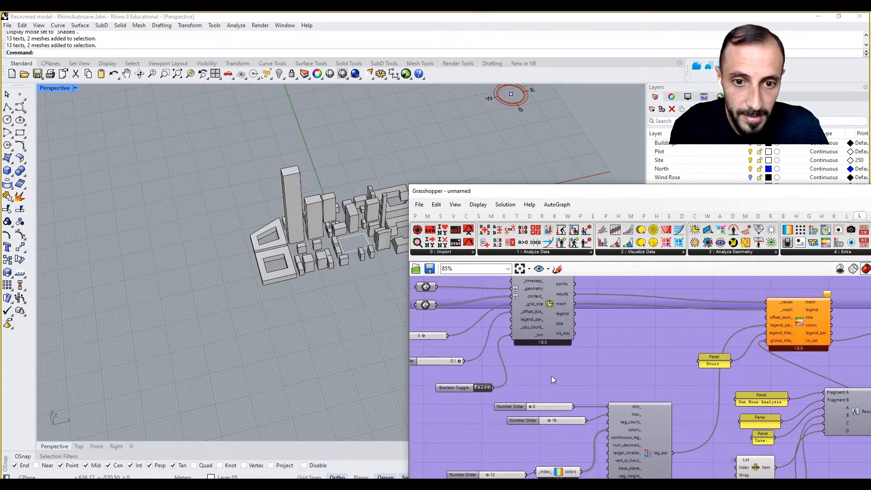
# Step: Bake the March heatmap result to the 21st March layer
pyautogui.rightClick(798, 321)
pyautogui.click(782, 414)
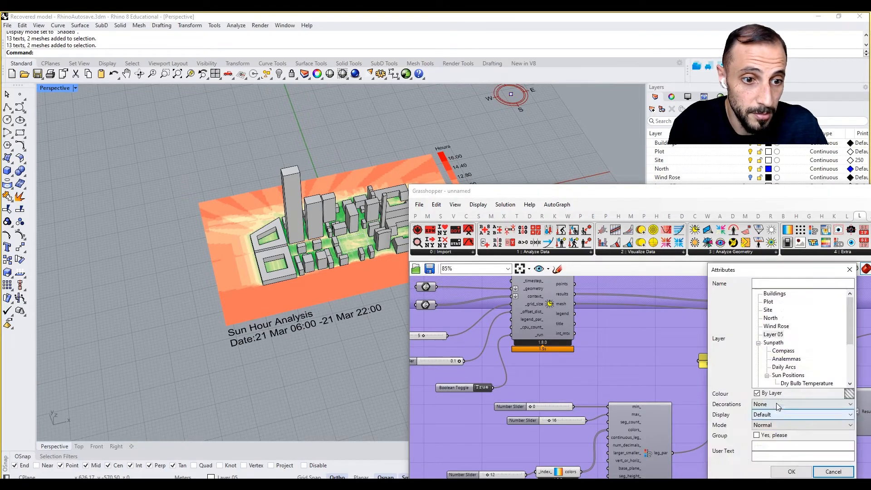
pyautogui.moveTo(849, 327); pyautogui.dragTo(849, 362)
pyautogui.click(788, 375)
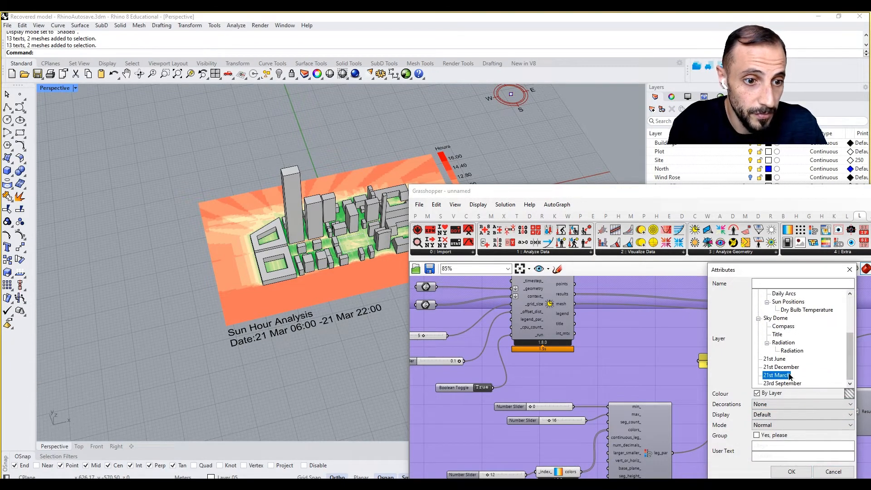
pyautogui.click(791, 471)
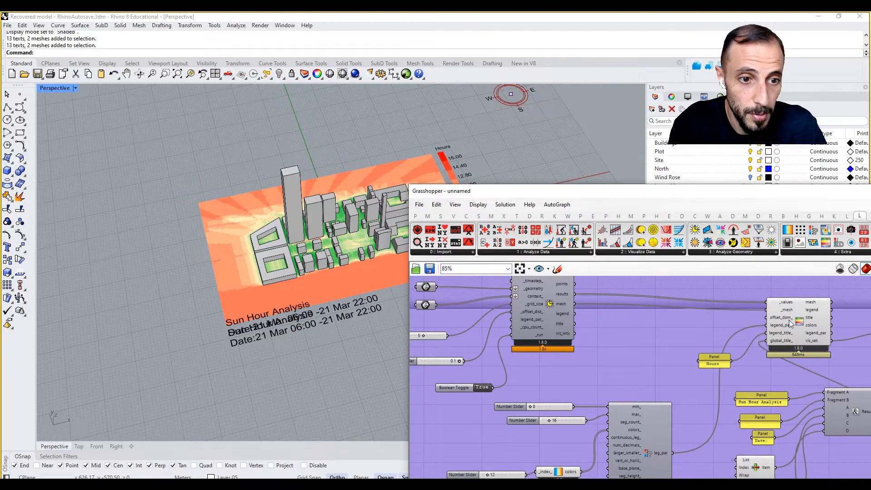
# Step: Set the _run toggle to False and change the shared start and end month slider to 9
pyautogui.moveTo(586, 353); pyautogui.dragTo(622, 354, button='right')
pyautogui.doubleClick(518, 387)
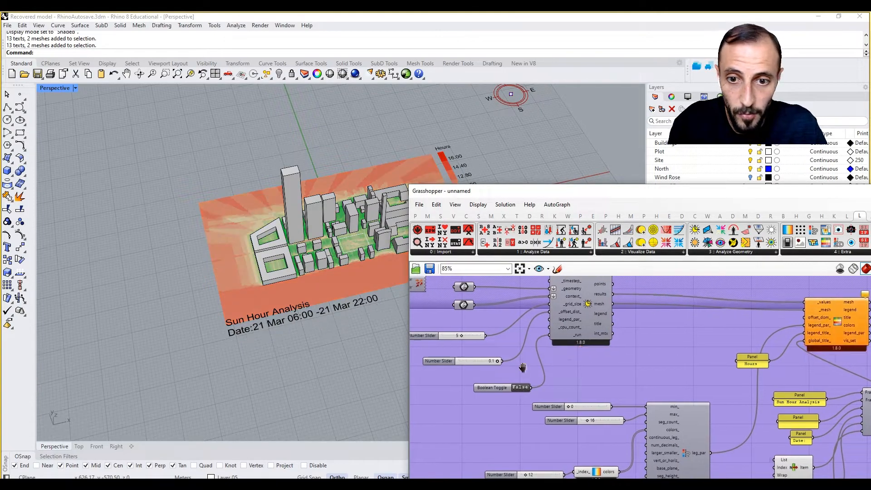
pyautogui.moveTo(521, 369); pyautogui.dragTo(747, 386, button='right')
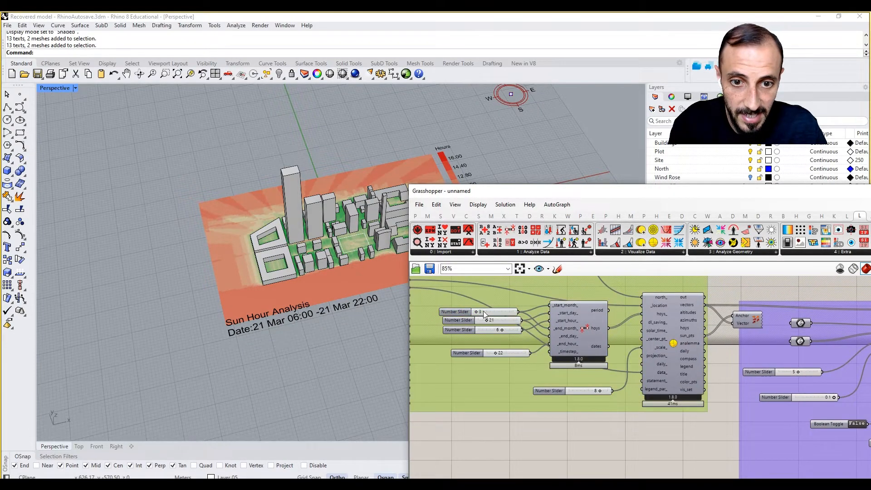
pyautogui.doubleClick(483, 311)
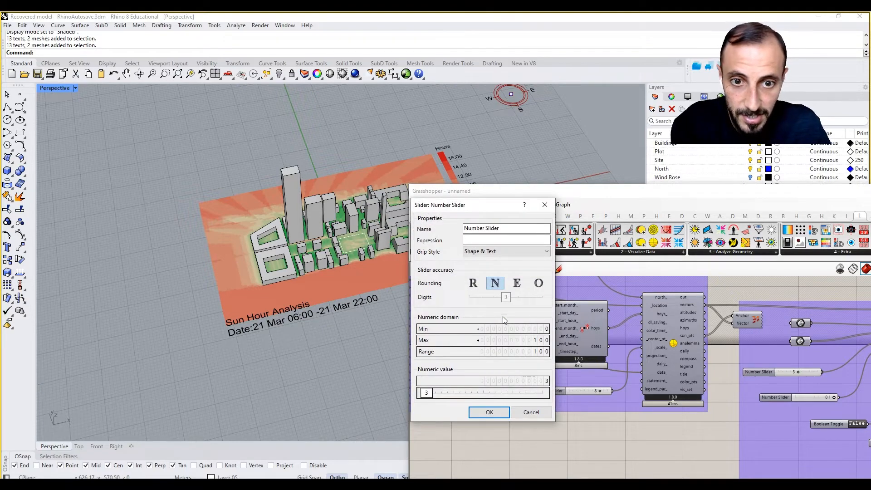
pyautogui.click(531, 412)
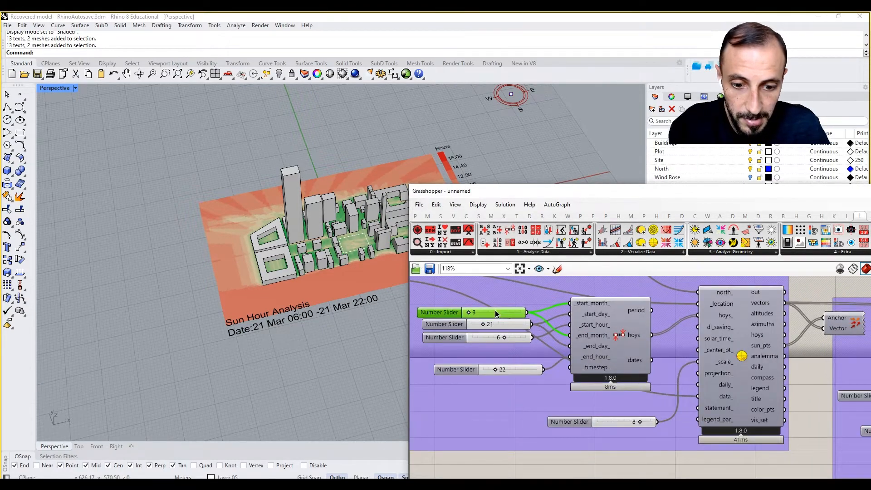
pyautogui.scroll(2, 495, 309)
pyautogui.doubleClick(495, 310)
pyautogui.write('9')
pyautogui.click(511, 312)
# Step: Set the slider that feeds both the start and end day inputs to 23
pyautogui.doubleClick(500, 325)
pyautogui.write('3')
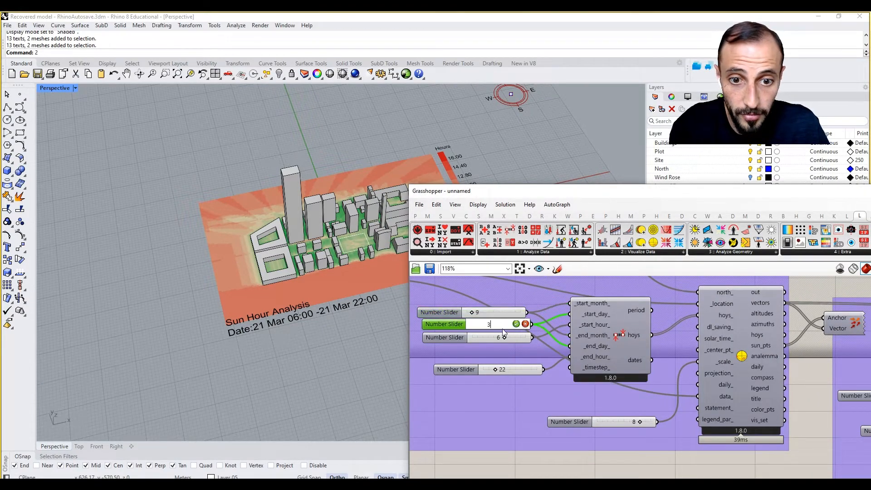
pyautogui.press('BackSpace')
pyautogui.write('23')
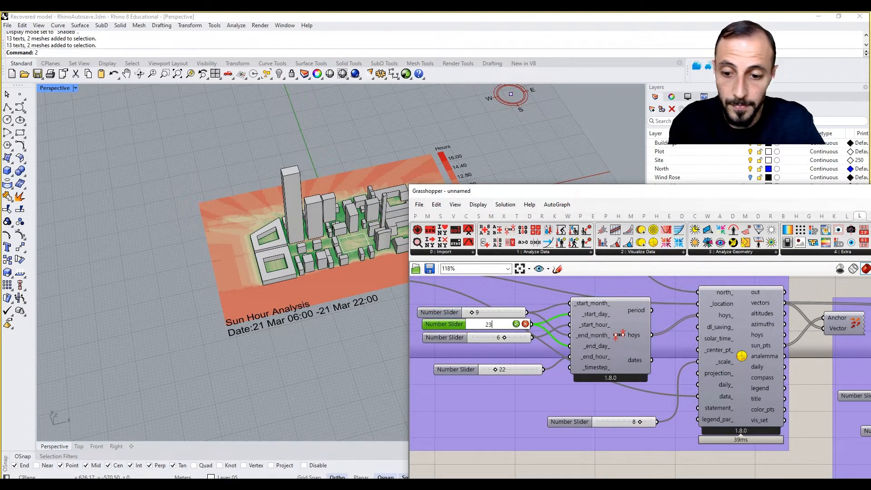
pyautogui.click(515, 324)
# Step: Set the _run toggle of the sun-hours component to True to compute the 23 September result
pyautogui.scroll(-5, 655, 375)
pyautogui.moveTo(655, 375); pyautogui.dragTo(556, 367, button='right')
pyautogui.moveTo(811, 375); pyautogui.dragTo(676, 377, button='right')
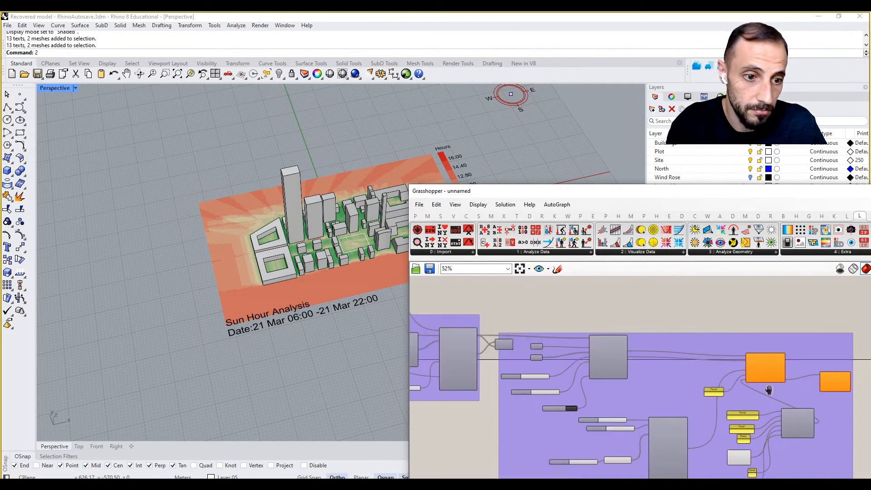
pyautogui.scroll(3, 769, 395)
pyautogui.moveTo(768, 401); pyautogui.dragTo(680, 348, button='right')
pyautogui.moveTo(636, 448); pyautogui.dragTo(726, 438, button='right')
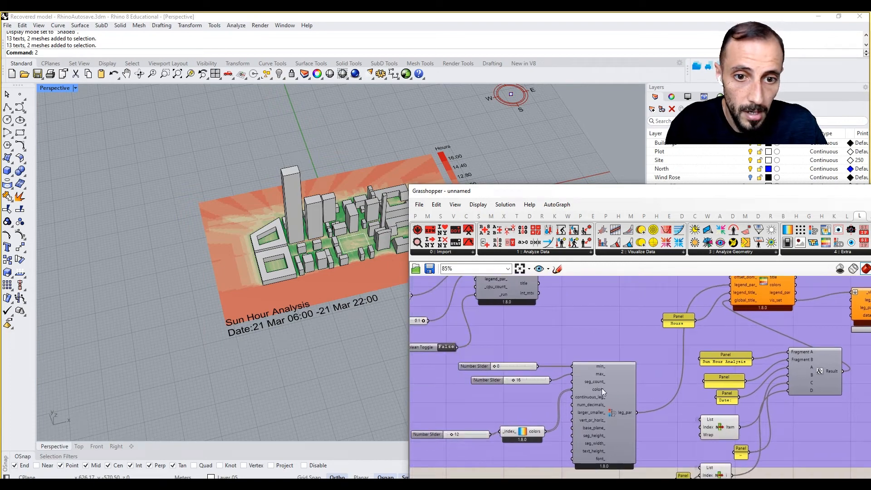
pyautogui.moveTo(471, 379); pyautogui.dragTo(501, 385, button='right')
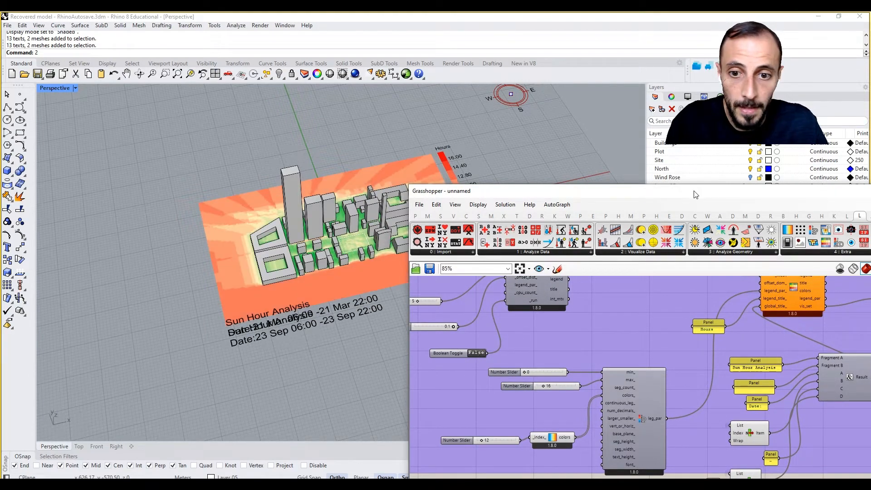
# Step: Bake the September heatmap result to the 23rd September layer
pyautogui.moveTo(696, 194); pyautogui.dragTo(639, 246)
pyautogui.rightClick(747, 360)
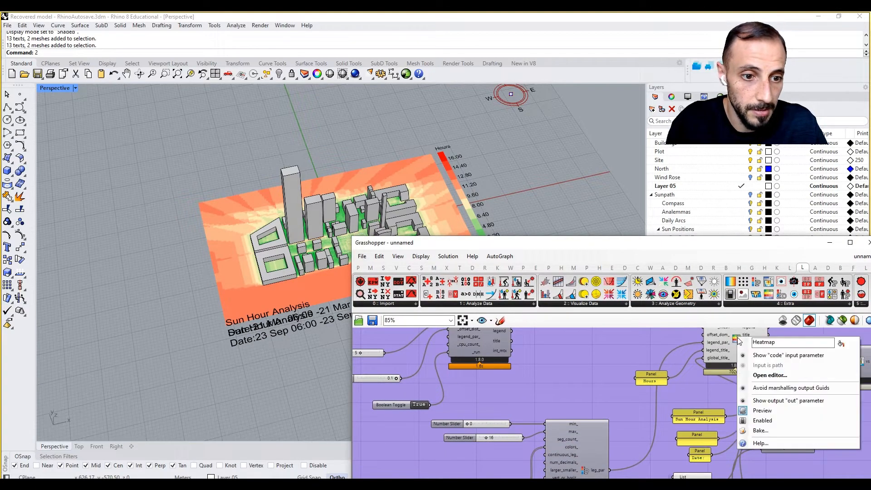
pyautogui.click(749, 419)
pyautogui.scroll(-2, 768, 371)
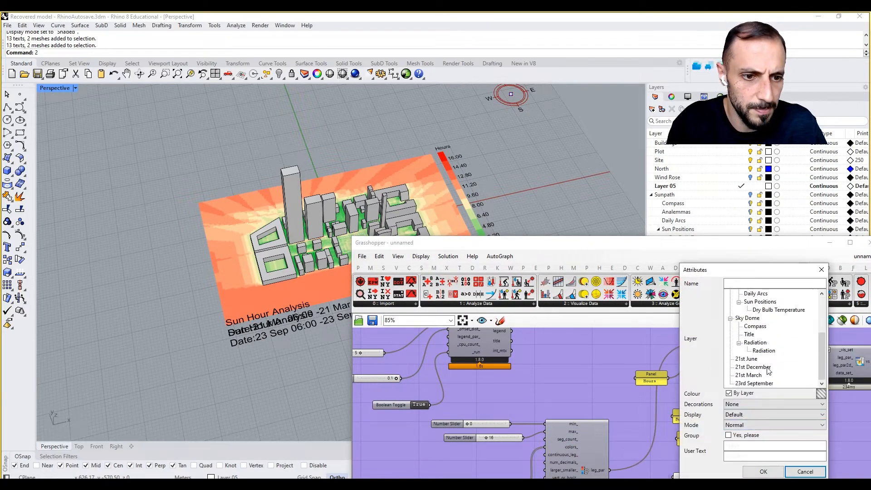
pyautogui.click(754, 383)
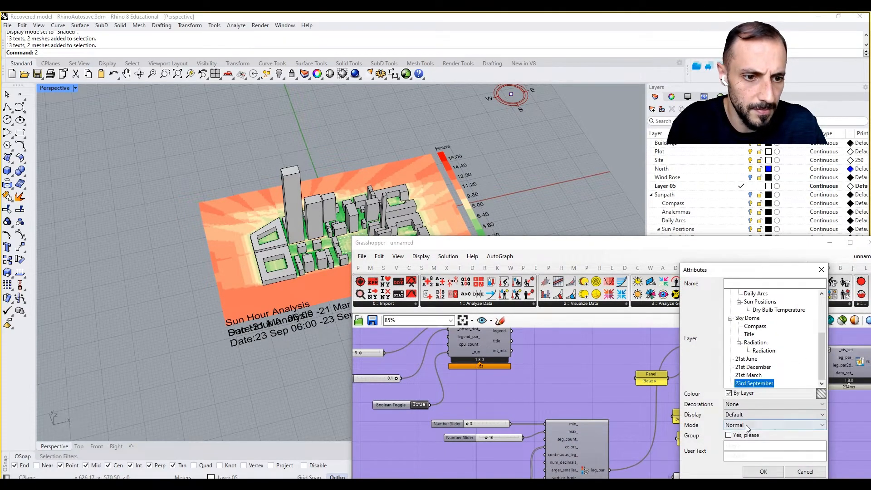
pyautogui.click(763, 471)
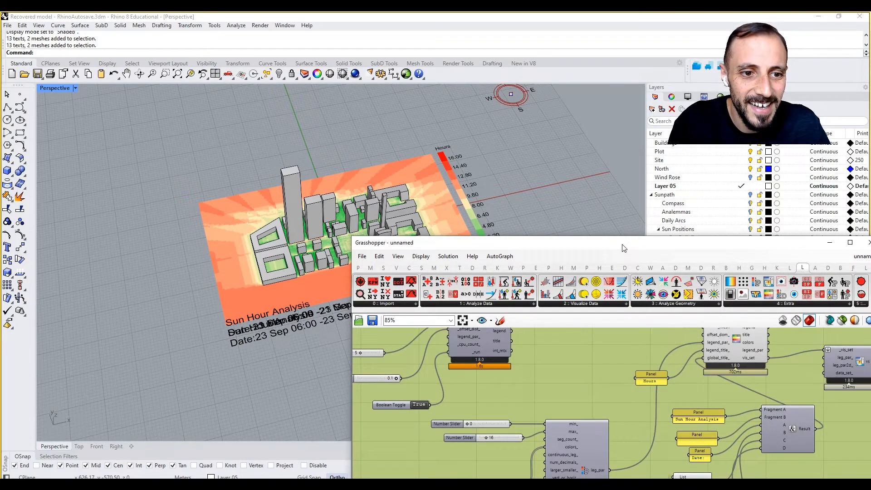
# Step: Close the Grasshopper window and hide the 21st March and 23rd September layers
pyautogui.moveTo(622, 248); pyautogui.dragTo(480, 287)
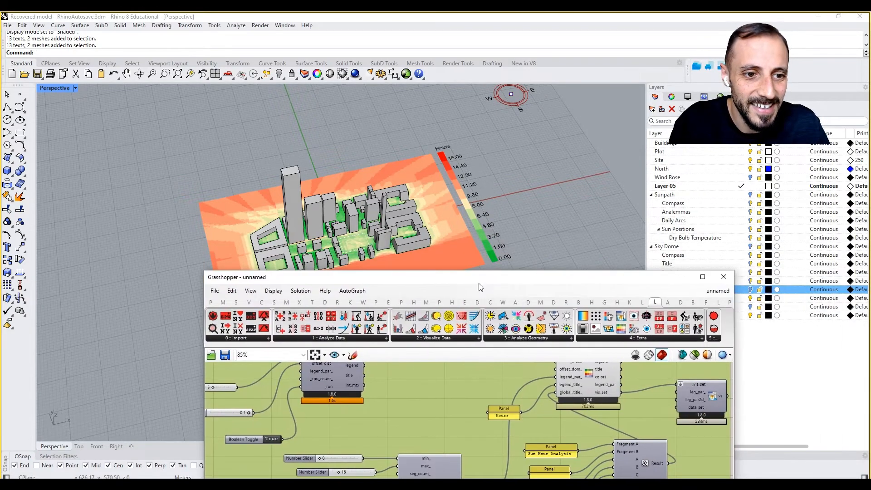
pyautogui.click(723, 277)
pyautogui.click(750, 298)
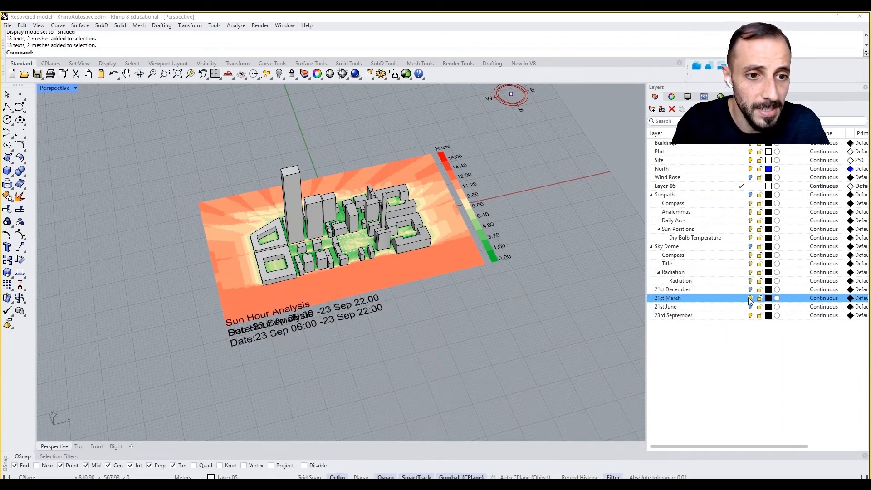
pyautogui.click(750, 315)
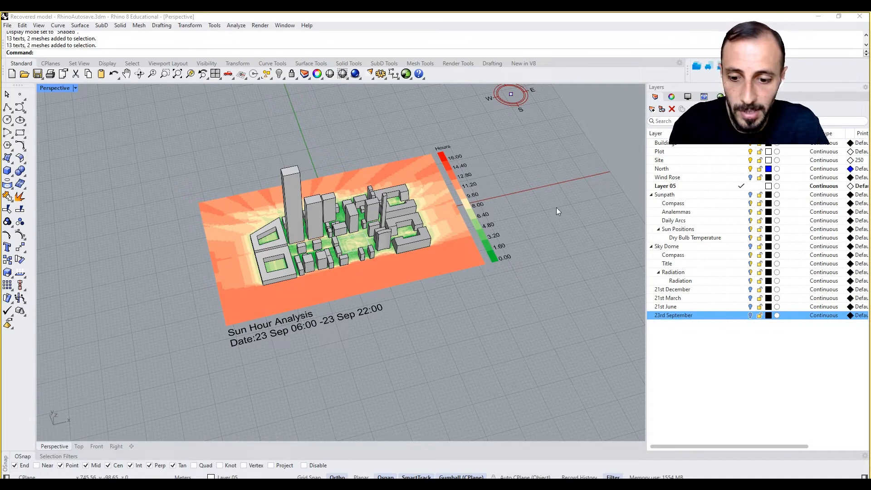
# Step: Reopen Grasshopper, turn off the preview of the Heatmap component and minimize the Grasshopper window
pyautogui.write('Grasshopper')
pyautogui.press('Return')
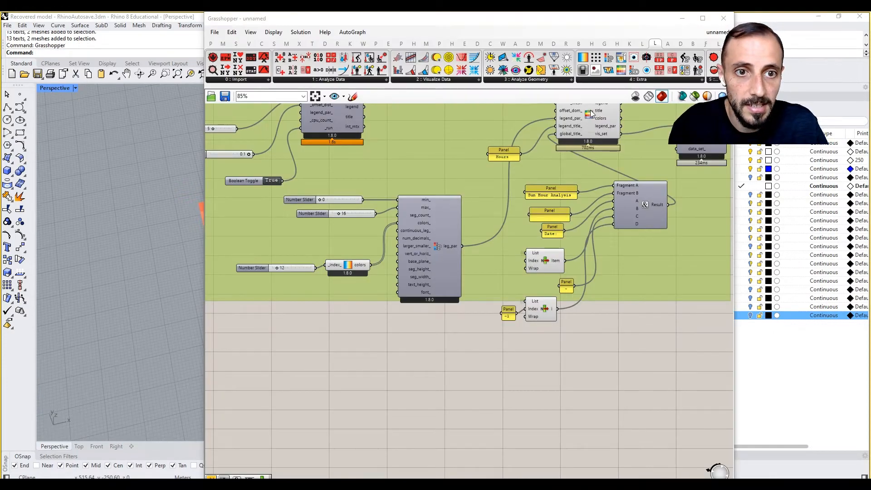
pyautogui.rightClick(591, 113)
pyautogui.click(617, 188)
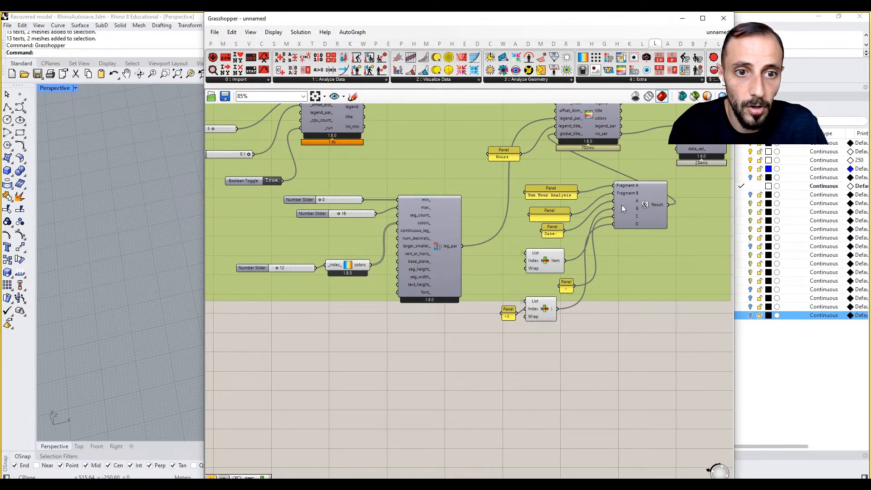
pyautogui.click(682, 18)
# Step: Show the 21st December layer and set the Perspective viewport's display mode to Arctic with Outlines
pyautogui.moveTo(479, 197); pyautogui.dragTo(499, 211, button='right')
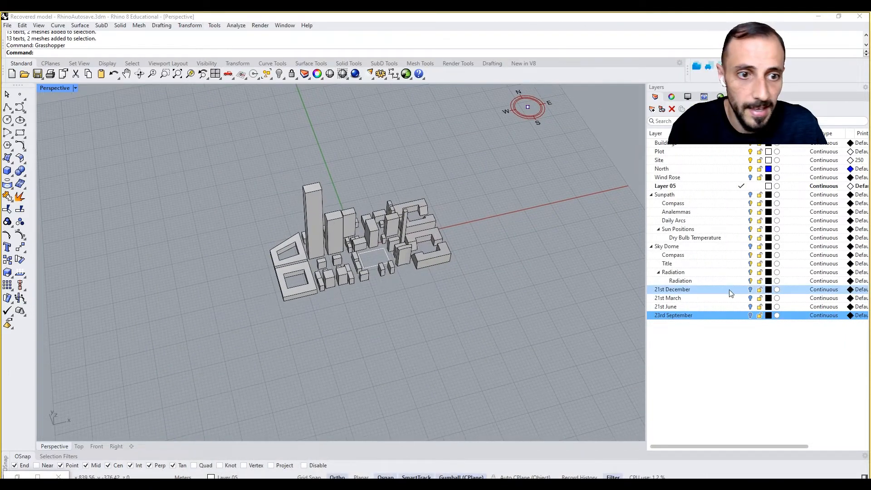
pyautogui.click(750, 289)
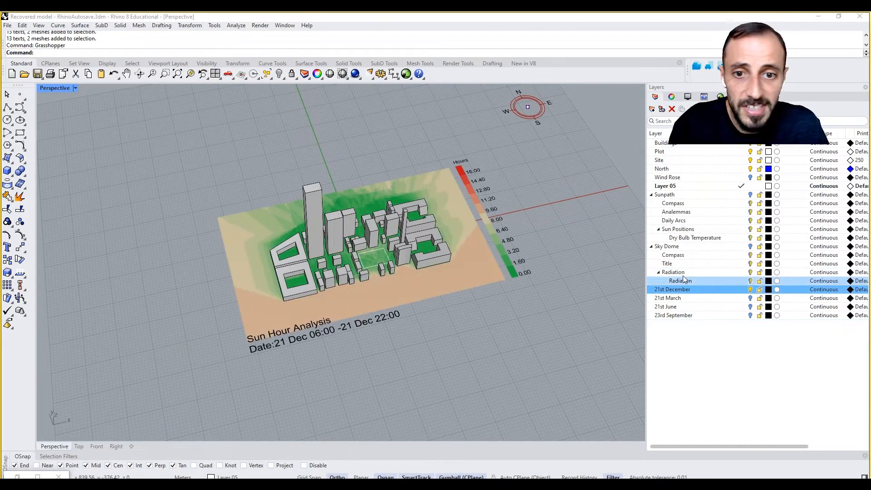
pyautogui.moveTo(453, 281); pyautogui.dragTo(463, 272, button='right')
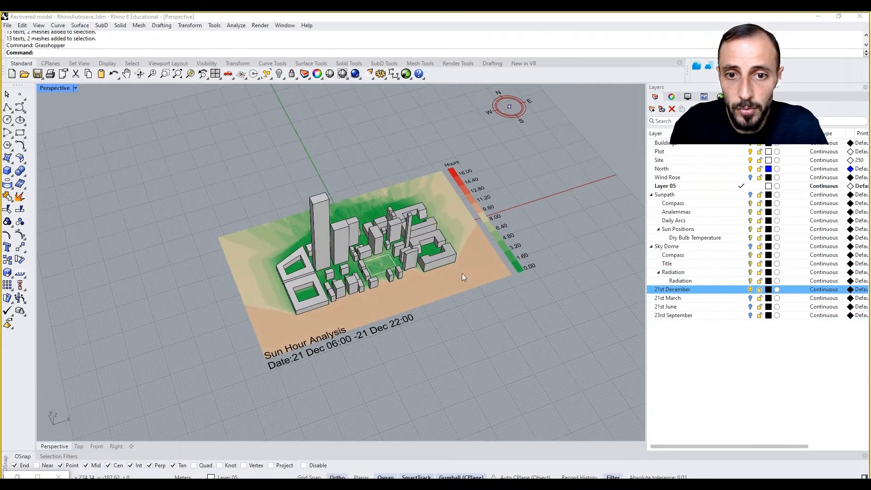
pyautogui.click(44, 89)
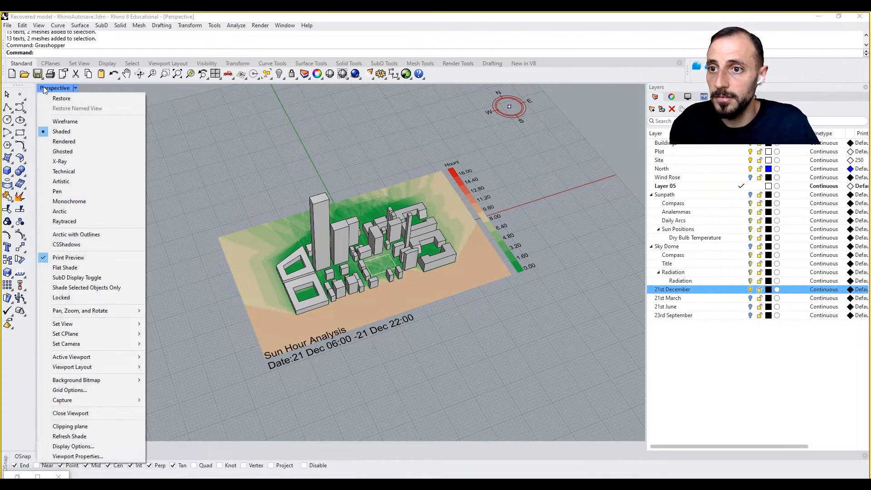
pyautogui.click(91, 234)
pyautogui.moveTo(277, 257); pyautogui.dragTo(313, 232, button='right')
pyautogui.scroll(2, 314, 232)
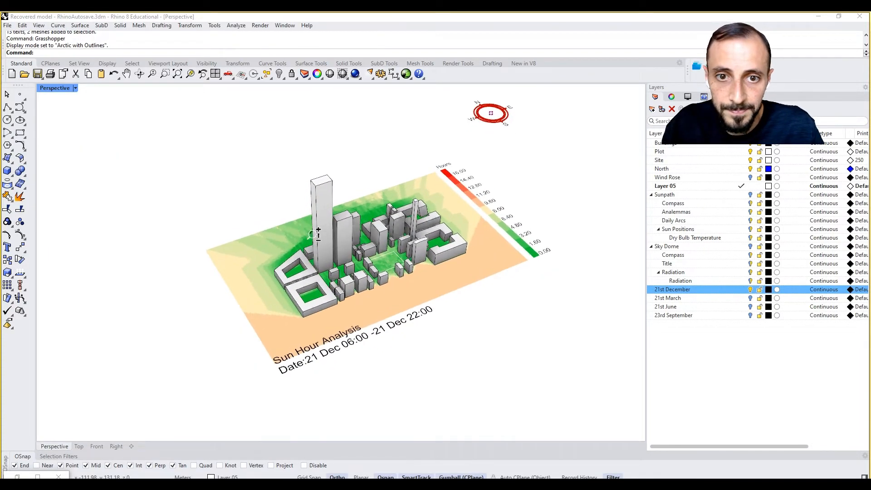
# Step: Set the viewport to the southwest (SW) isometric view and frame the December heatmap
pyautogui.click(75, 88)
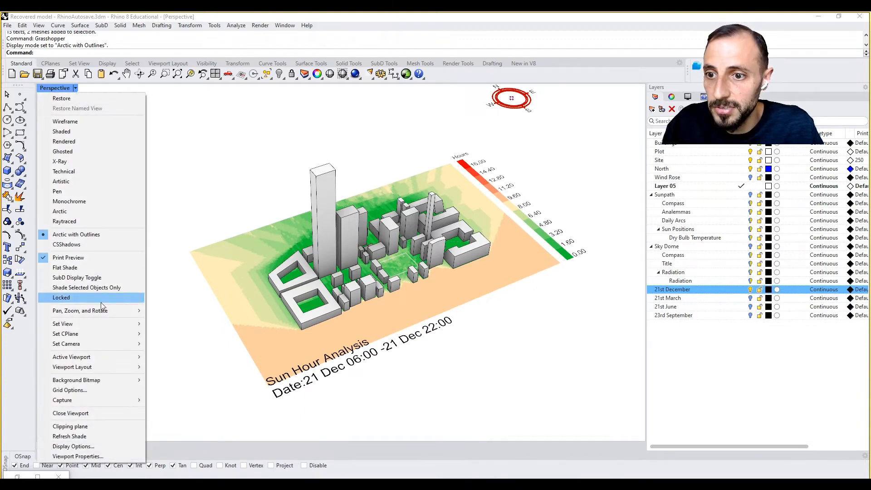
pyautogui.moveTo(100, 325)
pyautogui.moveTo(191, 416)
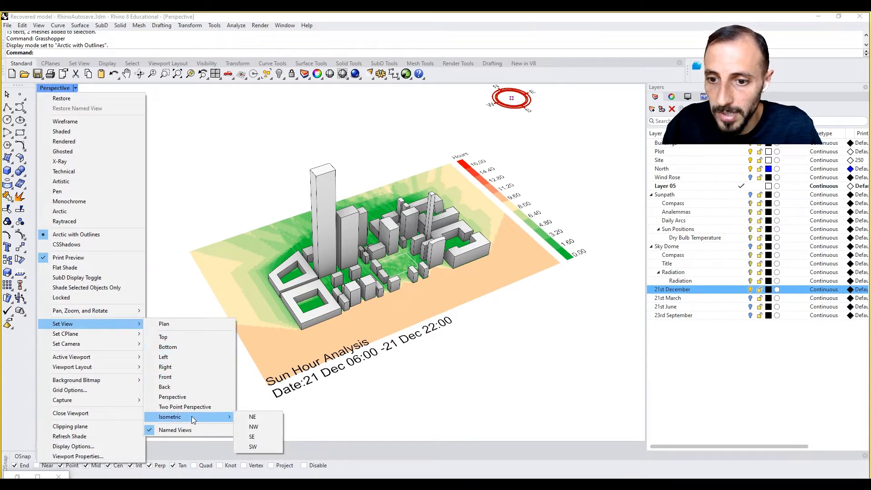
pyautogui.click(254, 446)
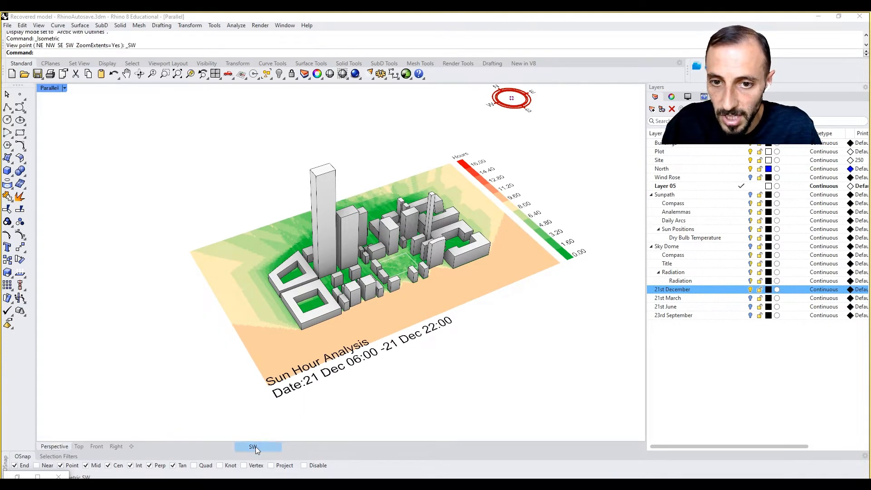
pyautogui.scroll(2, 344, 256)
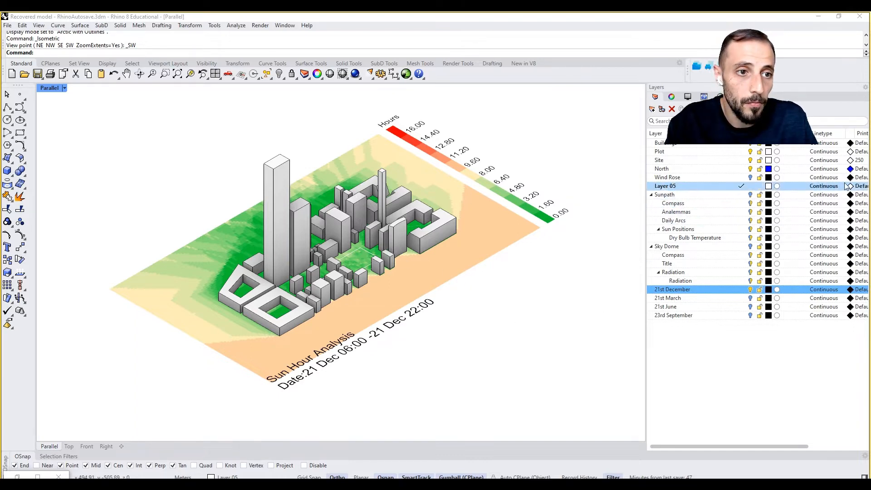
# Step: Set the Site layer's print width to 1000 mm
pyautogui.click(857, 161)
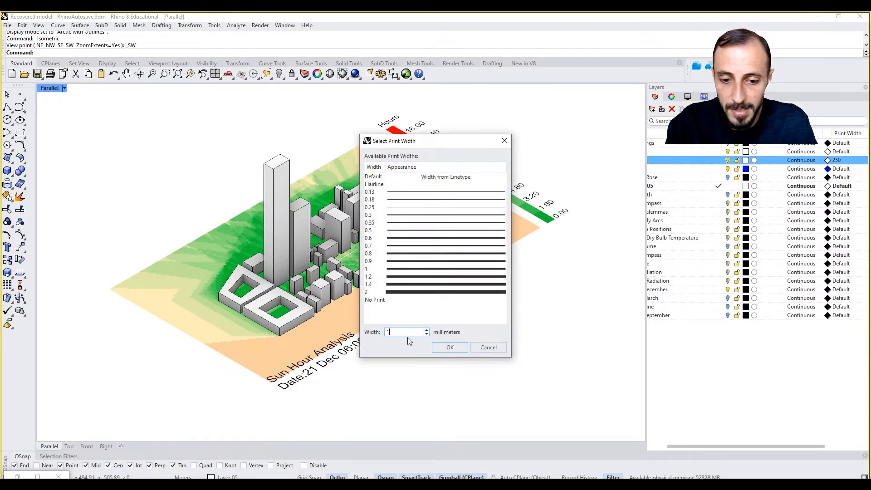
pyautogui.write('1000')
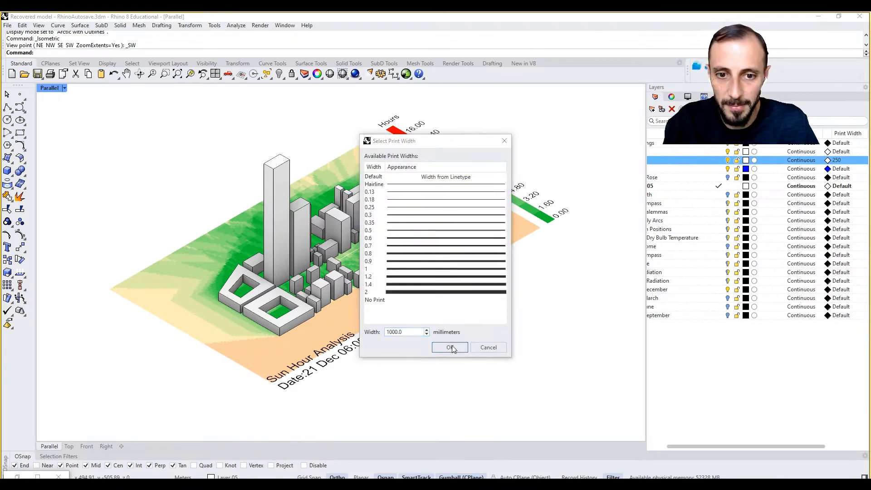
pyautogui.click(450, 347)
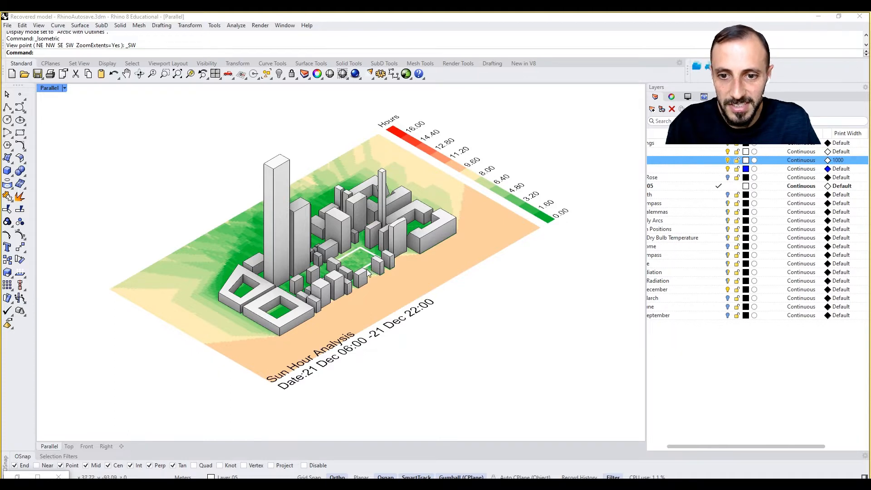
# Step: Orbit to a higher view of the December heatmap and save the viewport as a named view called analysis
pyautogui.moveTo(369, 265); pyautogui.dragTo(348, 296, button='right')
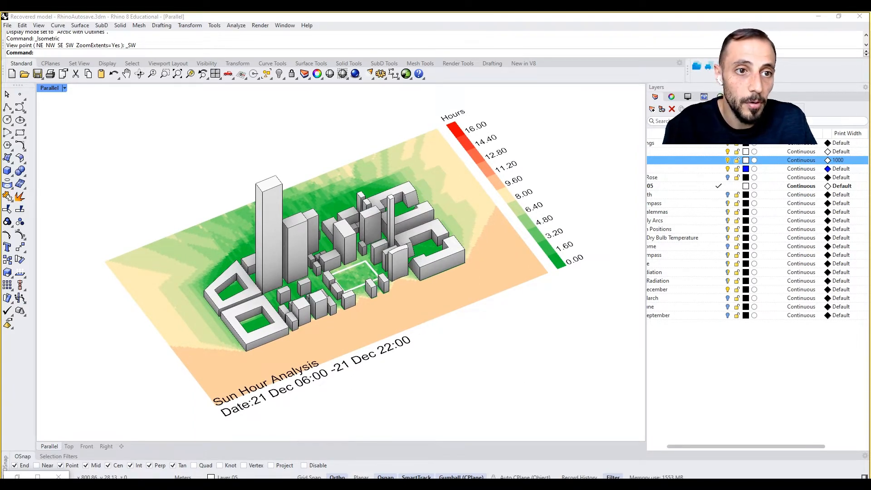
pyautogui.click(736, 97)
pyautogui.click(651, 111)
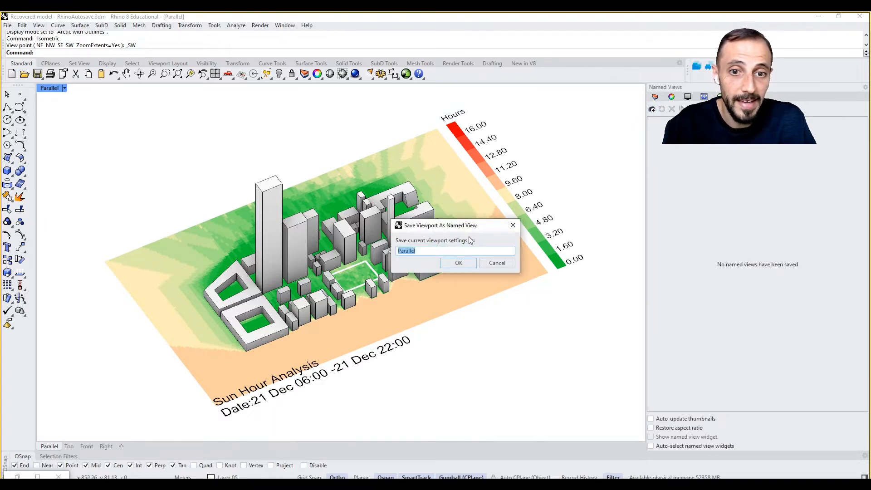
pyautogui.write('analysis')
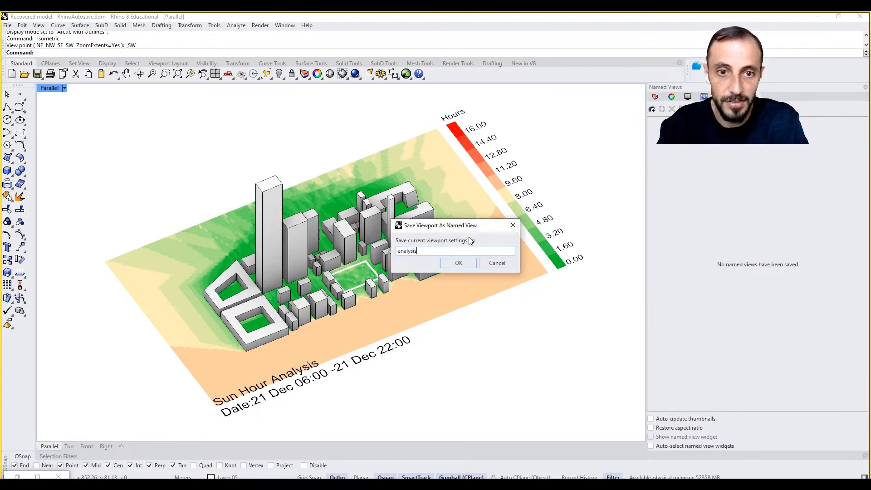
pyautogui.click(463, 263)
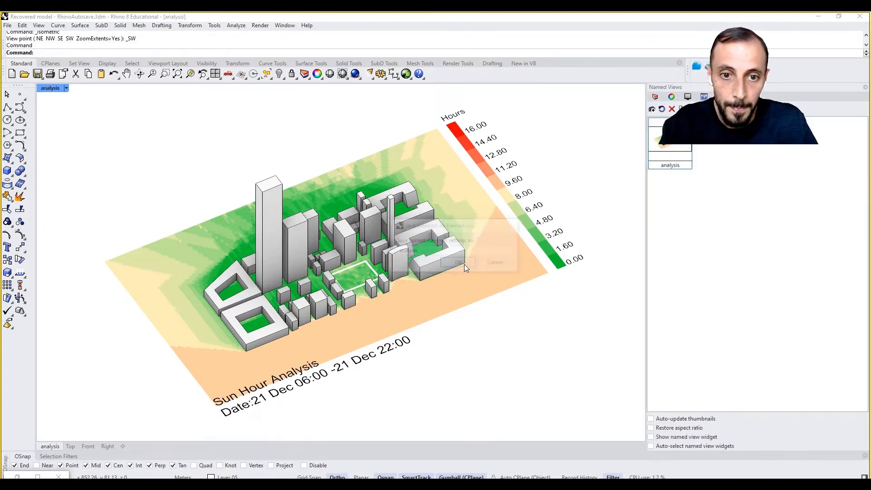
# Step: Return to the layer list and capture the analysis view to file at viewport resolution with a scale of 2
pyautogui.click(655, 96)
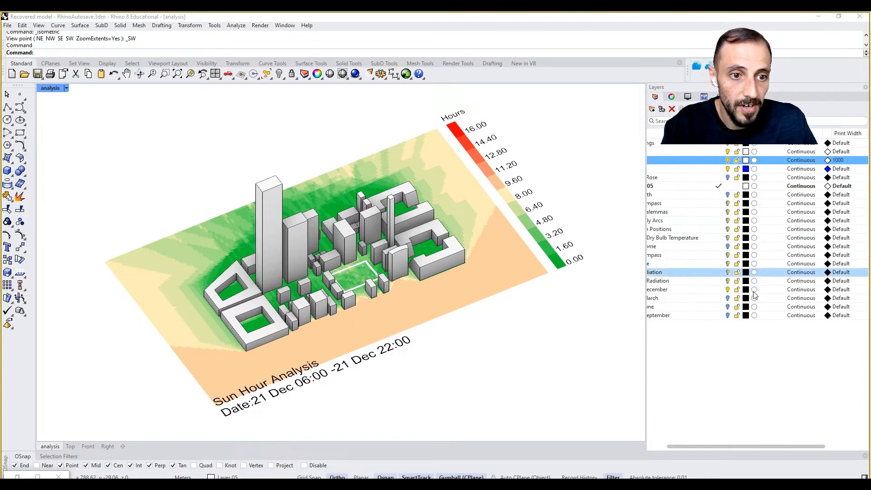
pyautogui.moveTo(752, 447); pyautogui.dragTo(735, 447)
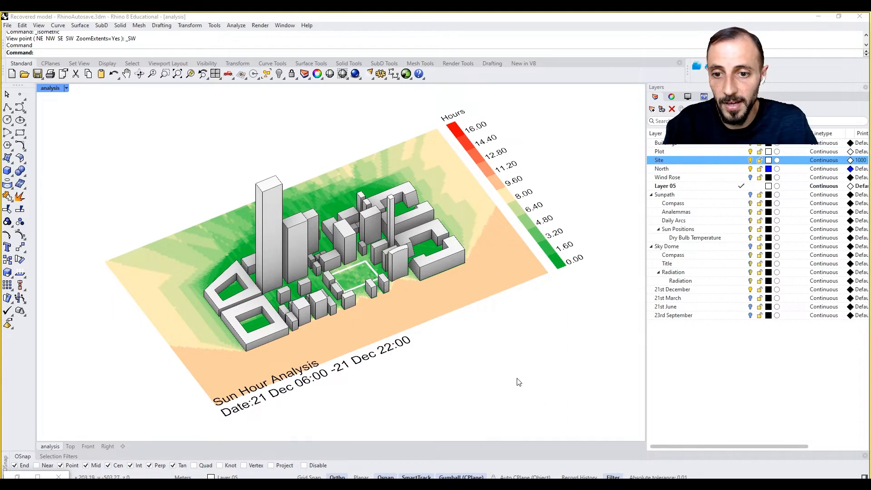
pyautogui.click(50, 88)
pyautogui.moveTo(101, 404)
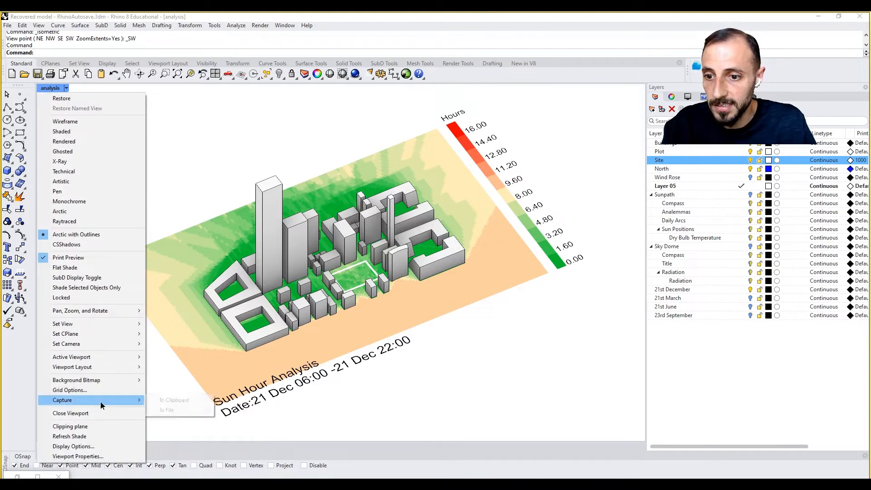
pyautogui.click(167, 410)
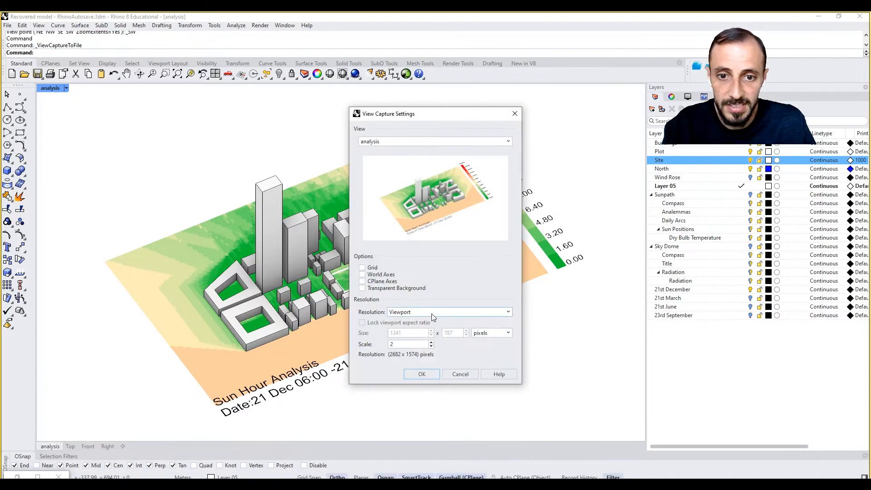
pyautogui.doubleClick(412, 347)
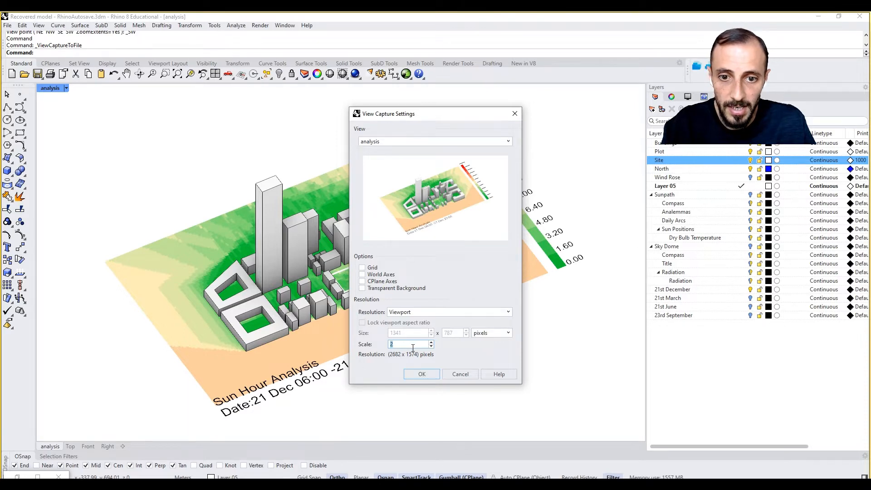
pyautogui.click(421, 374)
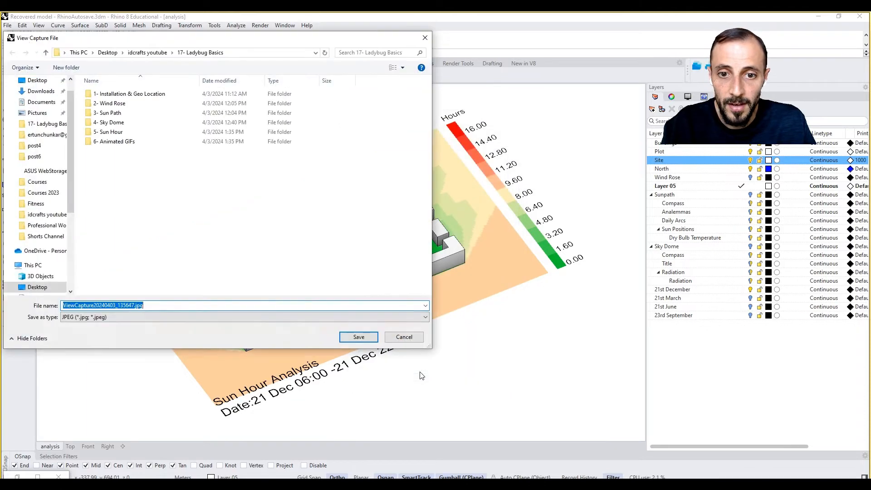
# Step: Save the view capture as a PNG named 21st December in the 17- Ladybug Basics folder
pyautogui.click(207, 316)
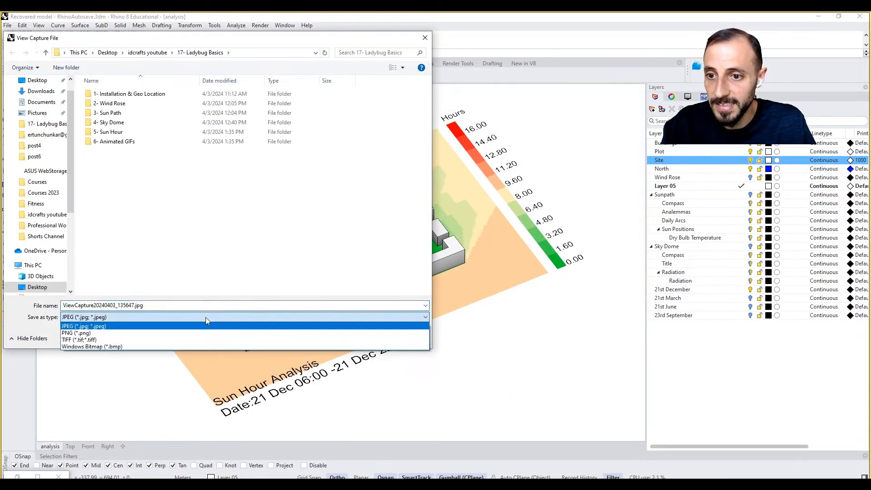
pyautogui.click(168, 333)
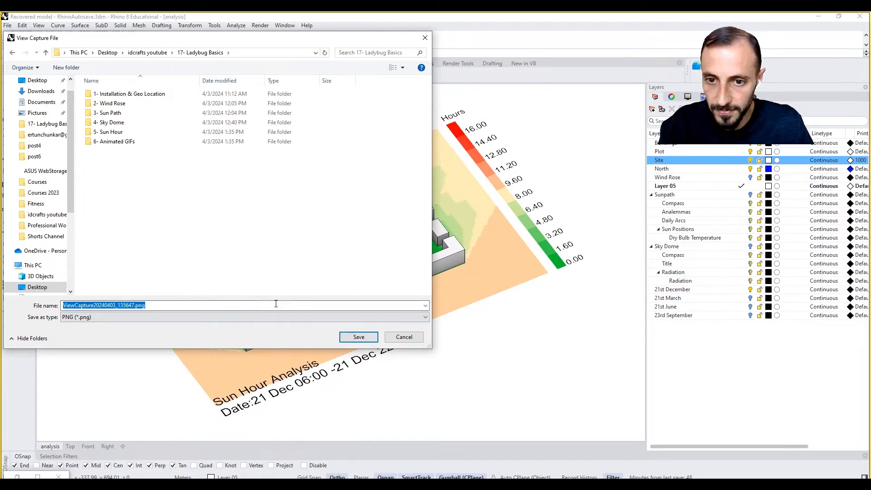
pyautogui.write('21st December')
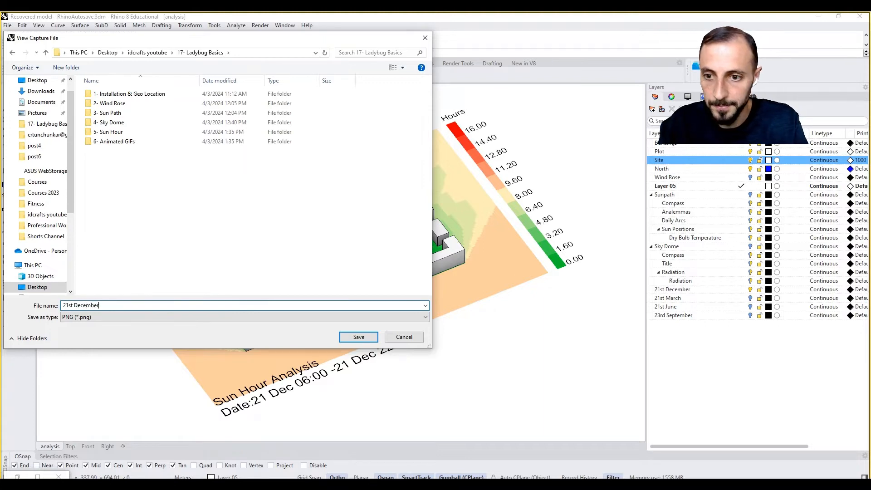
pyautogui.press('Return')
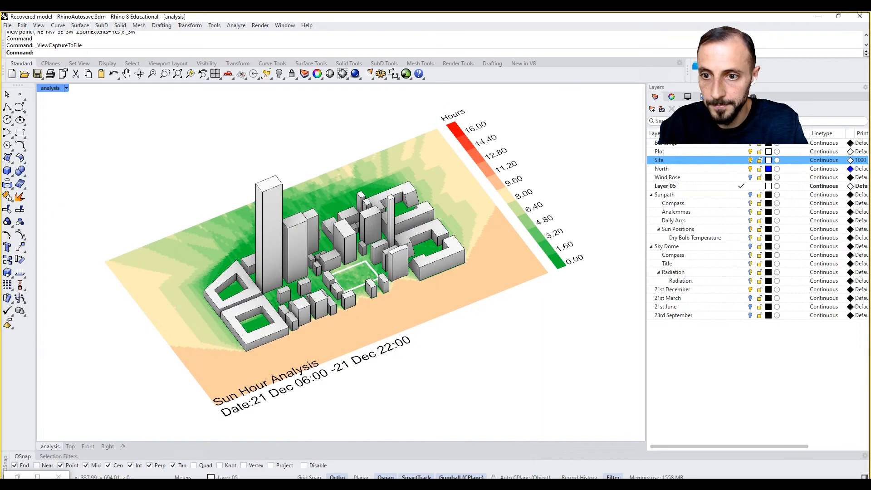
# Step: Show the 21st March layer instead of 21st December and save a PNG view capture named 21st of march
pyautogui.click(749, 289)
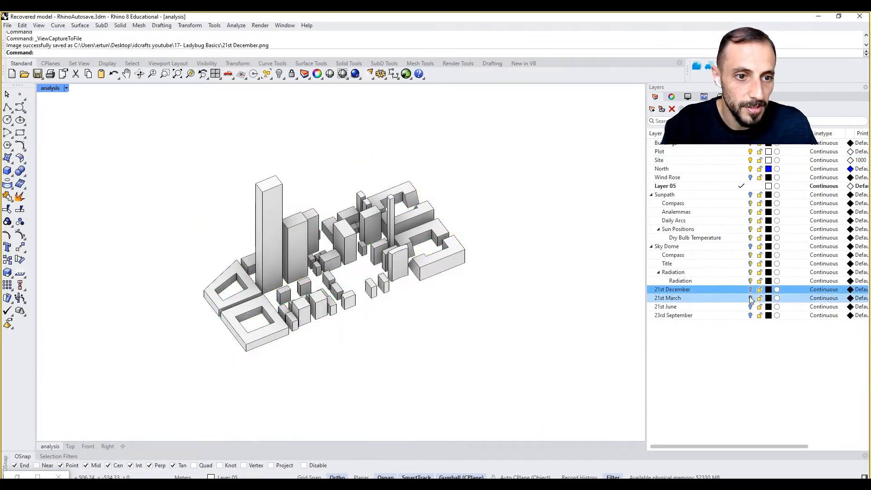
pyautogui.click(749, 298)
pyautogui.rightClick(608, 322)
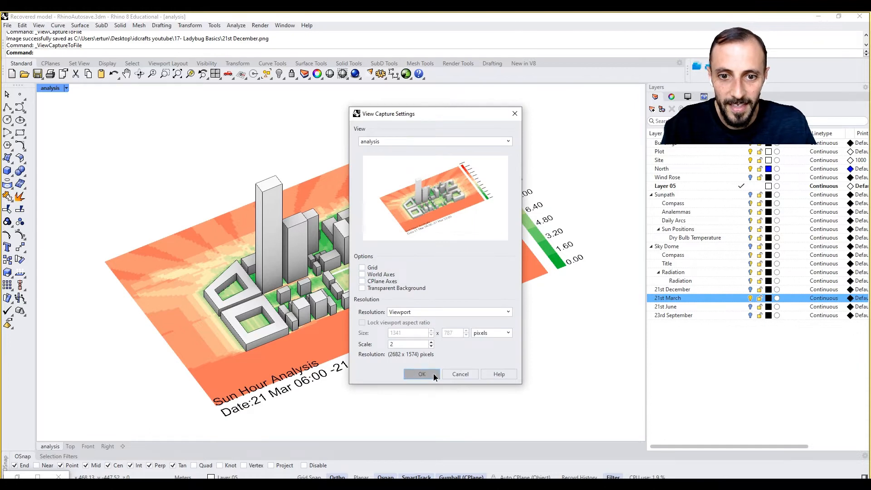
pyautogui.click(422, 373)
pyautogui.write('21s')
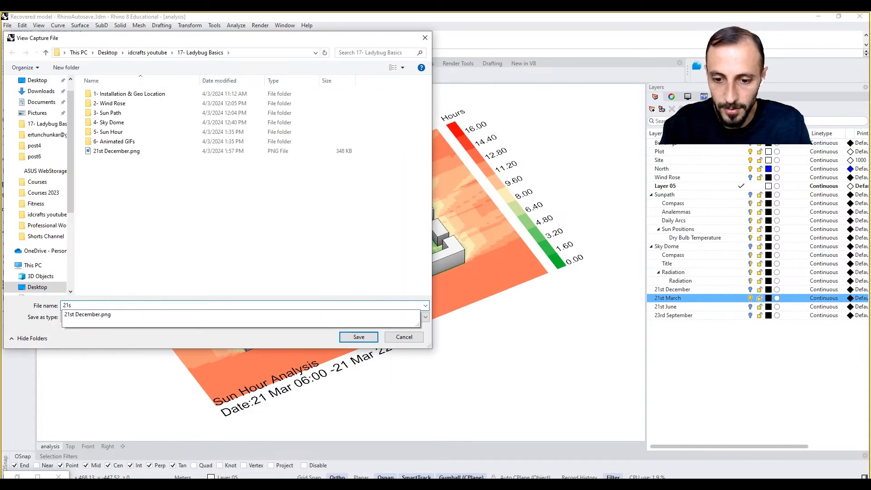
pyautogui.write('t of march')
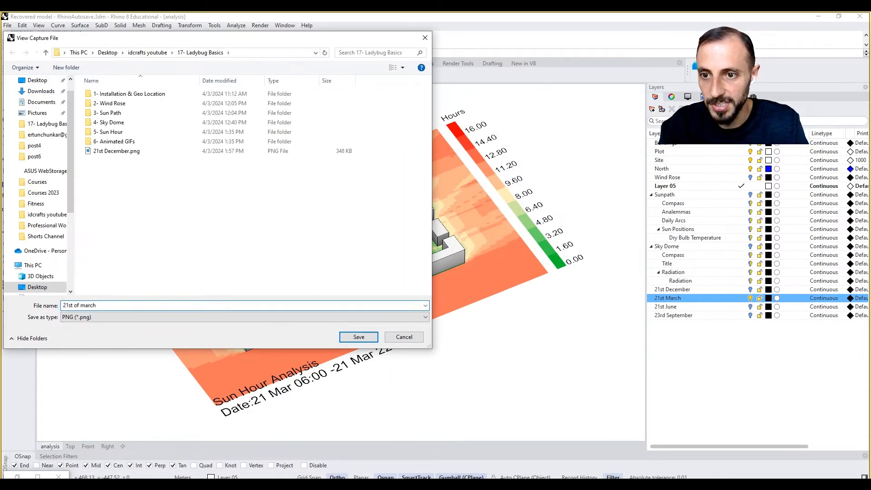
pyautogui.press('Return')
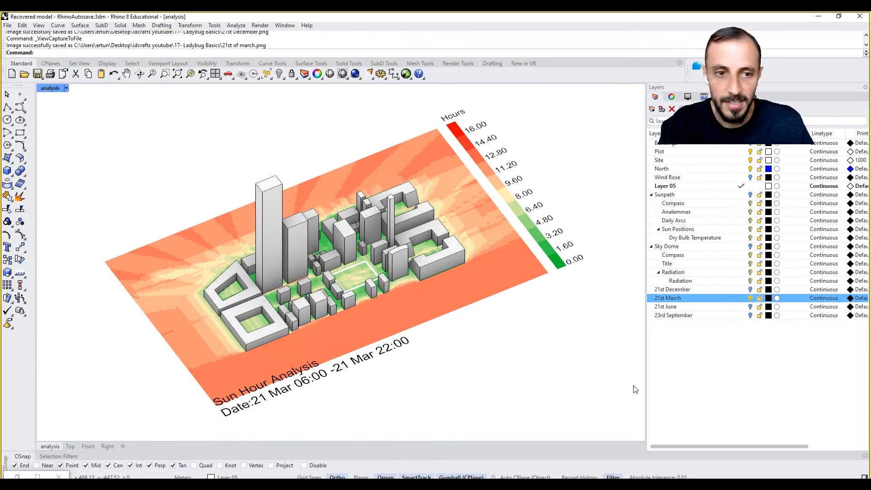
# Step: Show the 21st June layer instead of 21st March and save a PNG view capture named 21st of june
pyautogui.click(750, 300)
pyautogui.click(750, 306)
pyautogui.rightClick(598, 308)
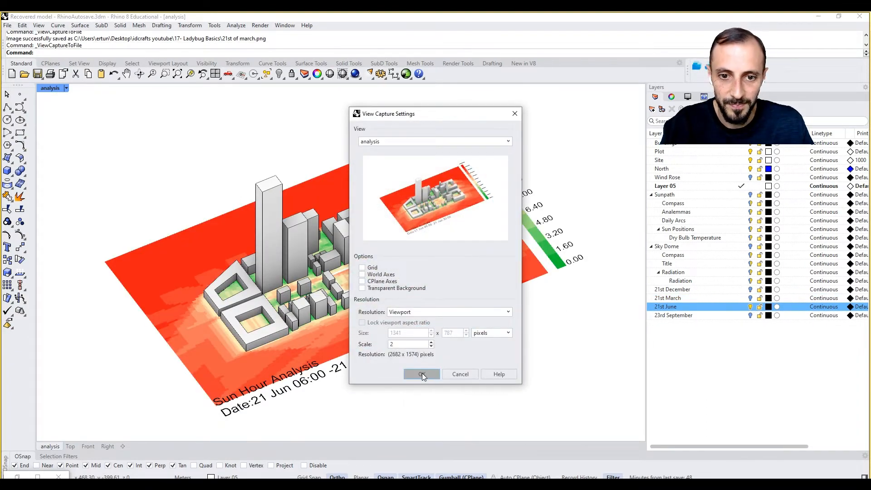
pyautogui.click(422, 374)
pyautogui.write('21s')
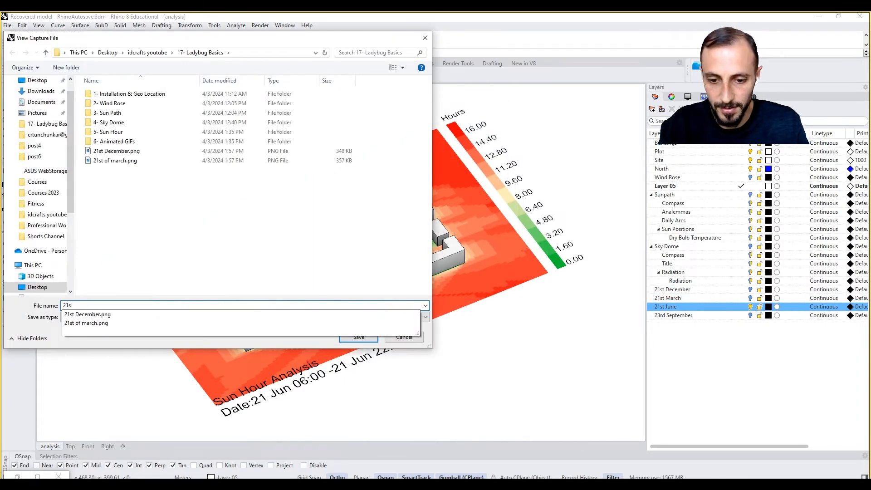
pyautogui.write('t of jun')
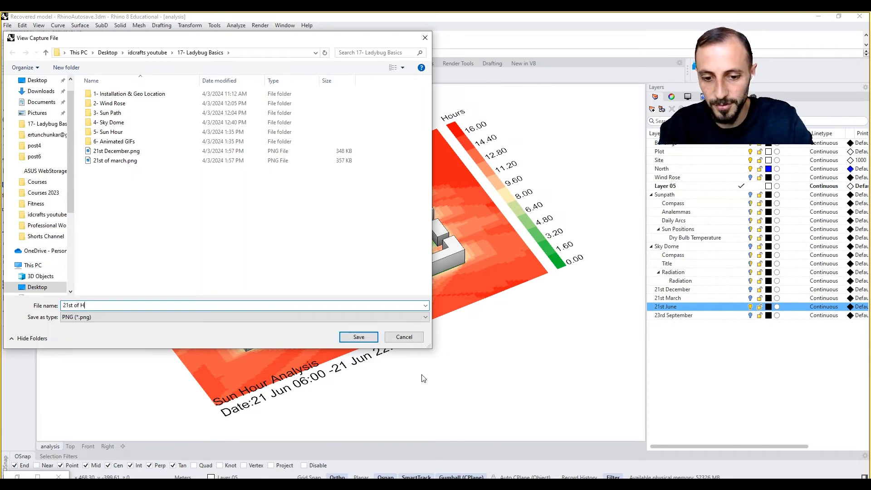
pyautogui.write('e')
pyautogui.press('Return')
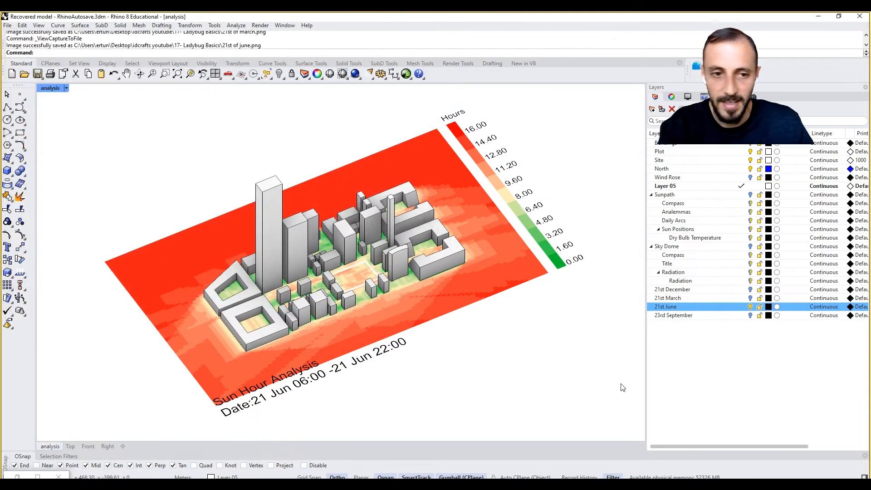
# Step: Show the 23rd September layer instead of 21st June and start a PNG view capture named 23rd of september
pyautogui.click(750, 306)
pyautogui.click(750, 315)
pyautogui.press('Return')
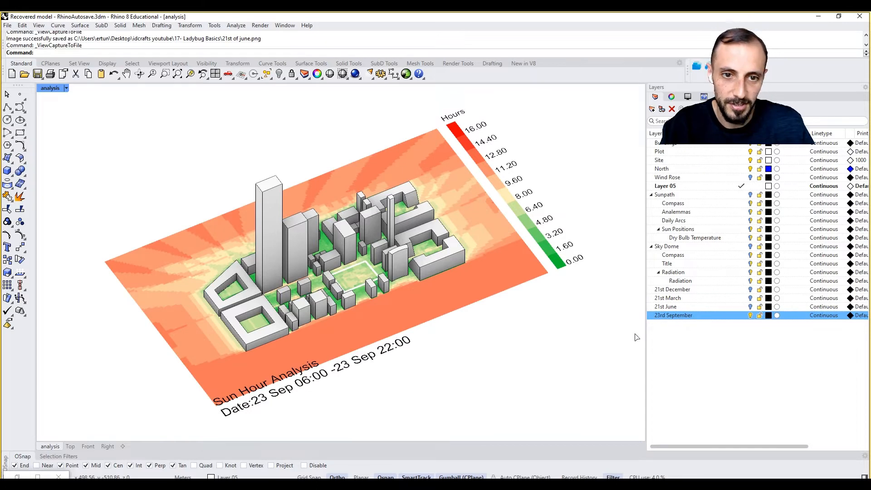
pyautogui.click(436, 378)
pyautogui.write('23rd of september')
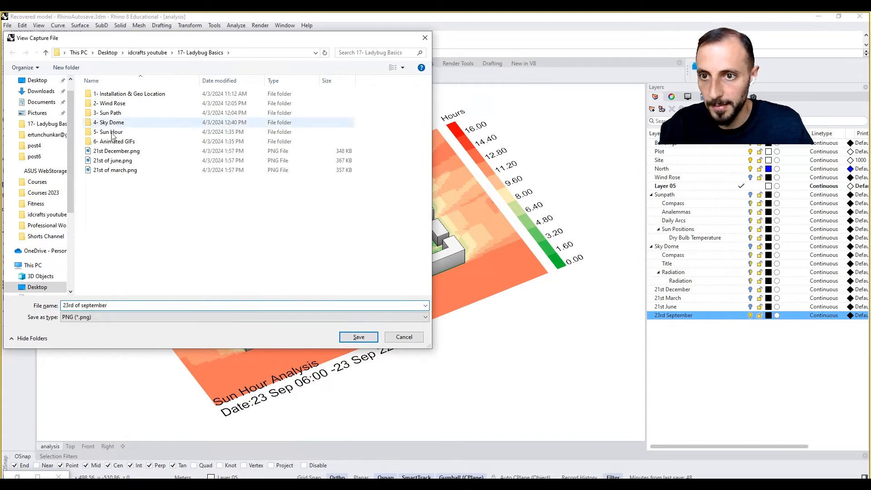
# Step: Rename the existing 21st December.png capture to 21st of december.png within the save dialog
pyautogui.click(114, 151)
pyautogui.rightClick(114, 152)
pyautogui.click(137, 457)
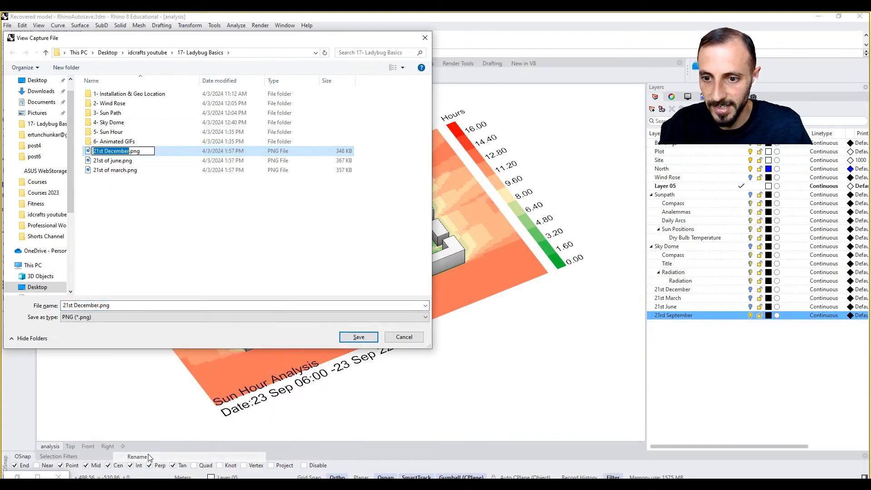
pyautogui.click(105, 151)
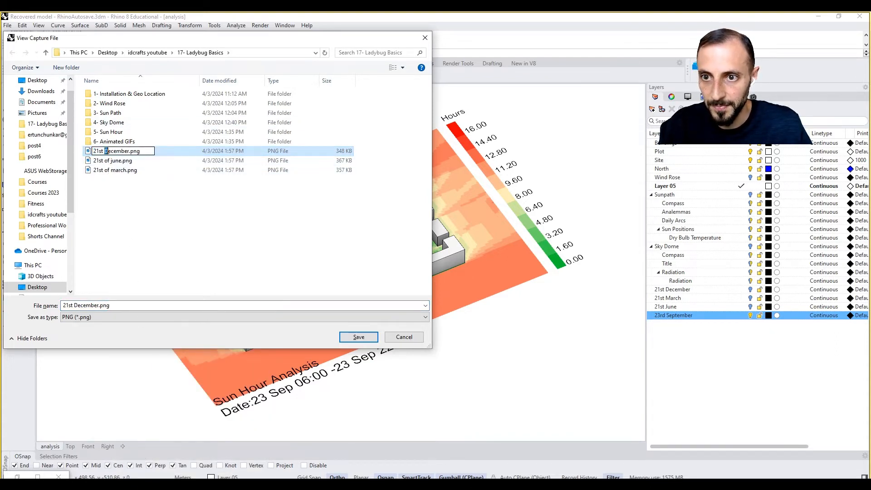
pyautogui.press('Delete')
pyautogui.write('d')
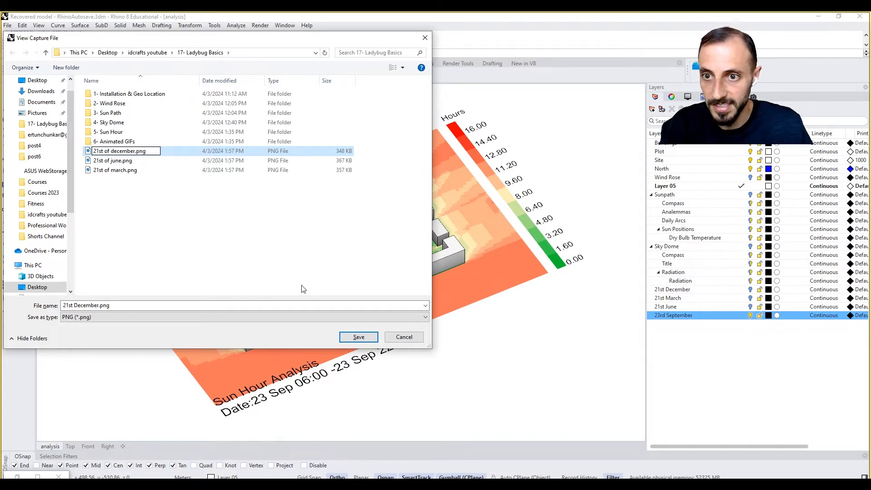
pyautogui.click(311, 285)
# Step: Save the September capture as 23rd of september and switch to the ezgif Animated GIF Maker page in the browser
pyautogui.click(215, 307)
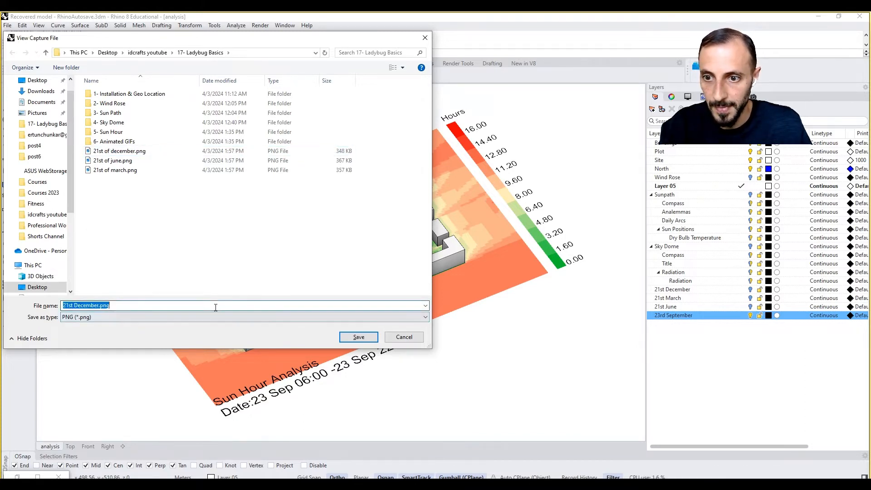
pyautogui.write('23rd of september')
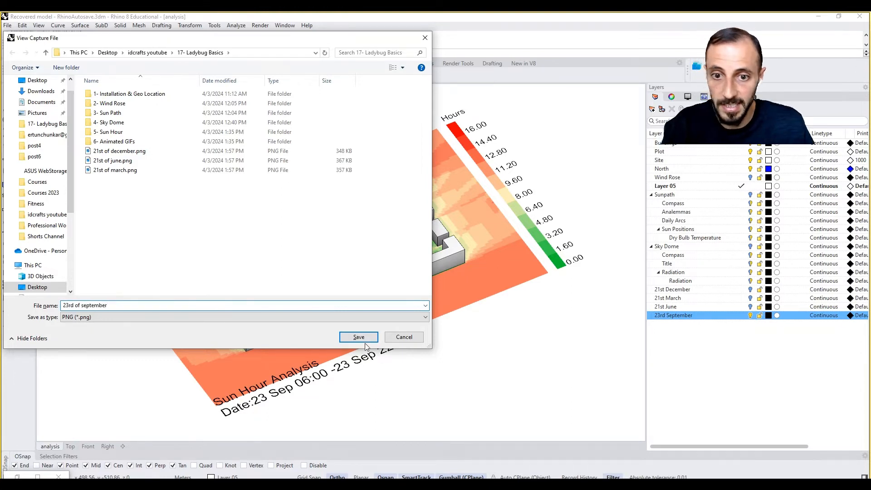
pyautogui.click(363, 340)
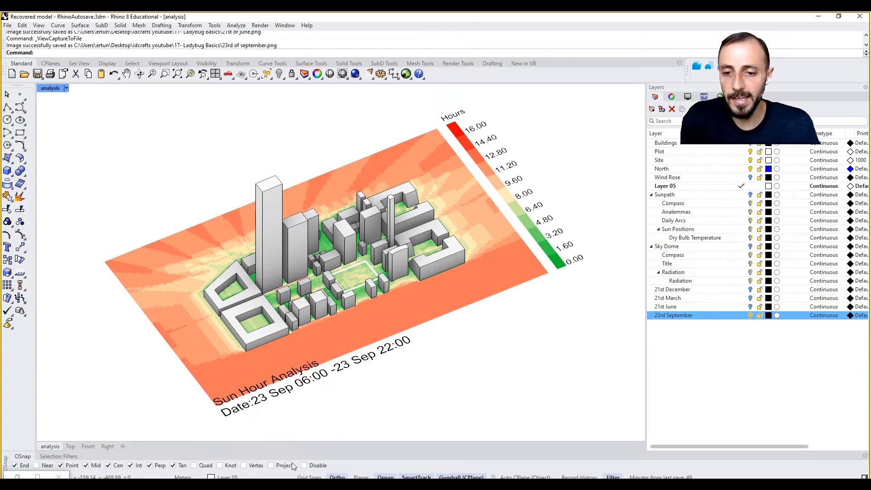
pyautogui.click(207, 483)
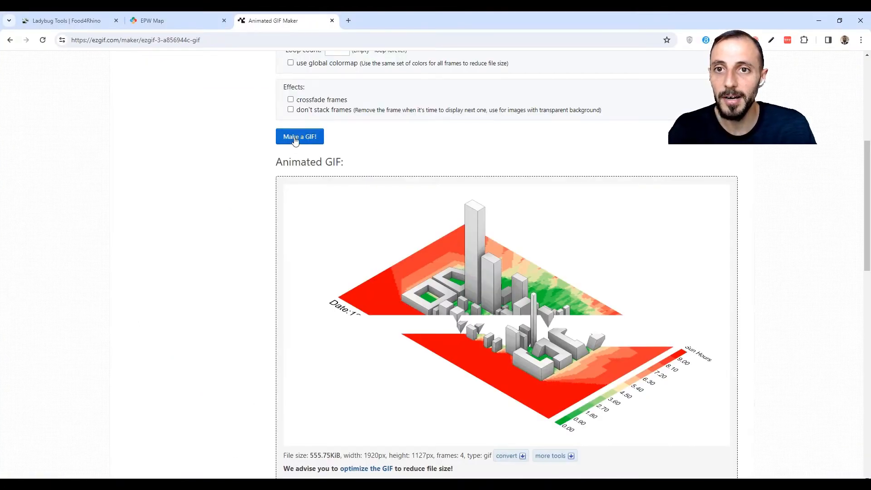
# Step: Return to the ezgif home page, open an empty GIF Maker and start choosing files to upload
pyautogui.scroll(6, 294, 138)
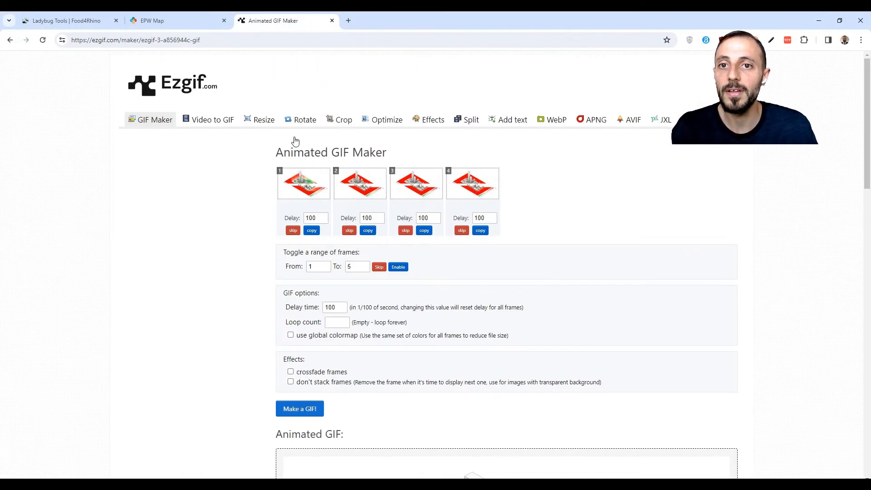
pyautogui.click(175, 87)
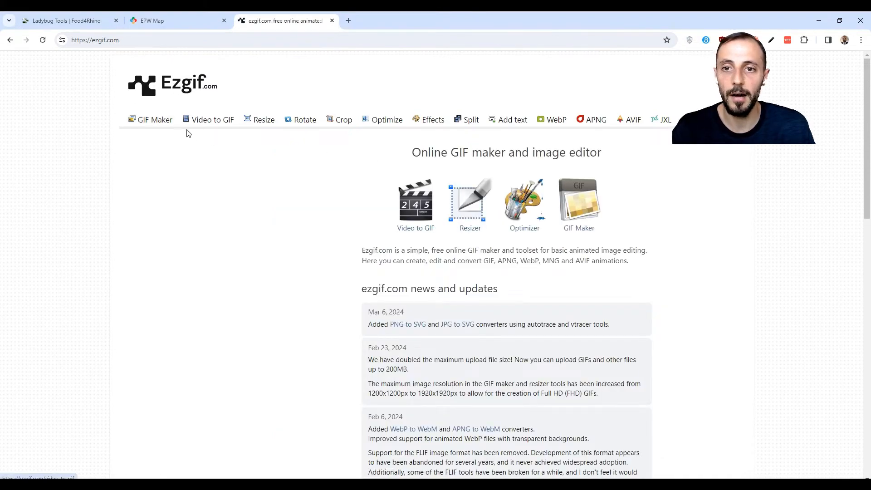
pyautogui.click(161, 120)
pyautogui.click(330, 246)
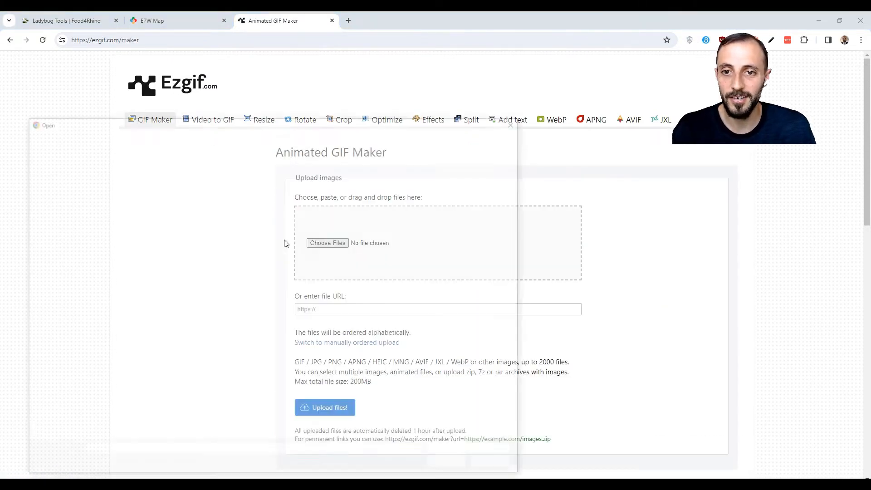
# Step: Select 21st of december.png, 21st of june.png, 21st of march.png and 23rd of september.png and upload them
pyautogui.click(193, 233)
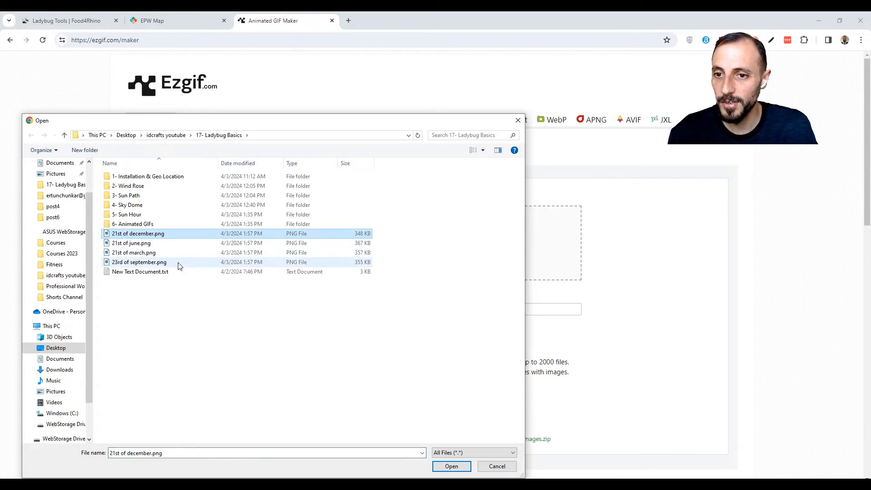
pyautogui.keyDown('shift'); pyautogui.click(180, 262); pyautogui.keyUp('shift')
pyautogui.click(159, 234)
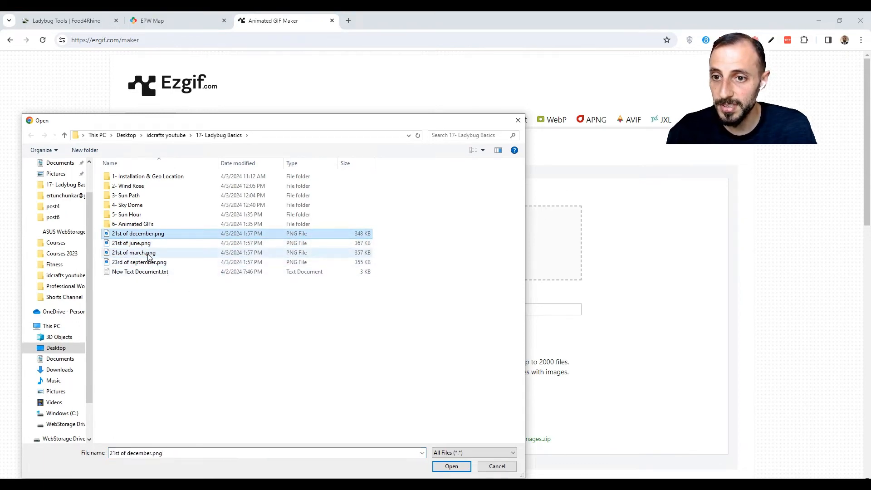
pyautogui.keyDown('ctrl'); pyautogui.click(152, 253); pyautogui.keyUp('ctrl')
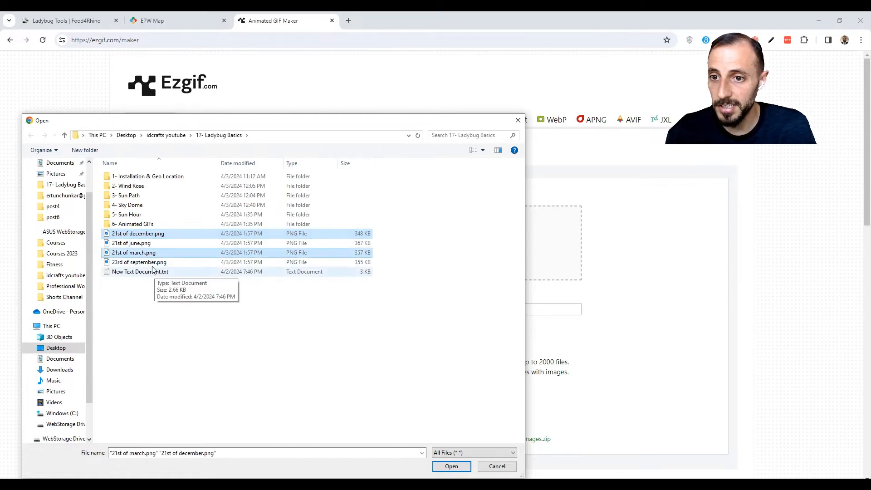
pyautogui.keyDown('ctrl'); pyautogui.click(150, 244); pyautogui.keyUp('ctrl')
pyautogui.keyDown('ctrl'); pyautogui.click(151, 263); pyautogui.keyUp('ctrl')
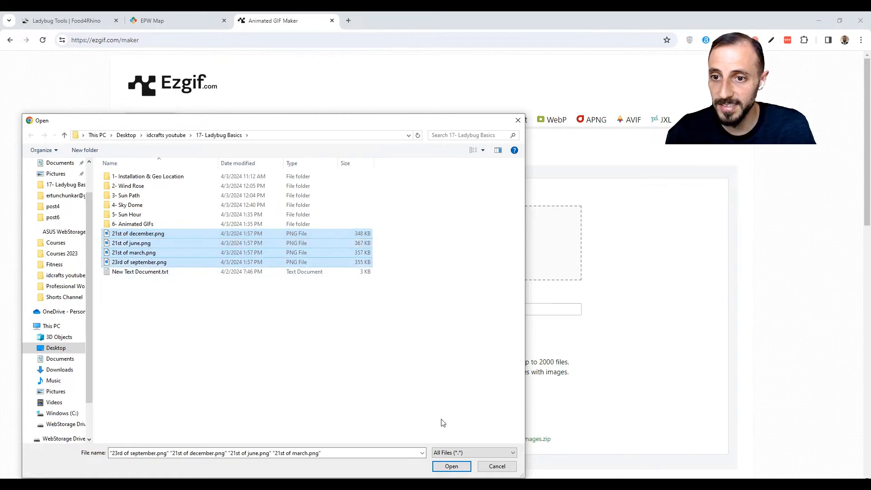
pyautogui.click(451, 466)
pyautogui.click(342, 408)
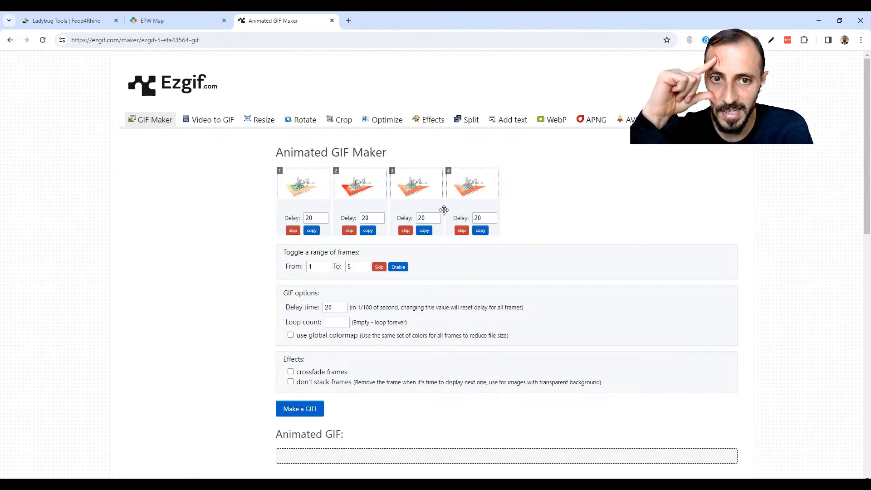
# Step: Generate an animated GIF from the four uploaded frames with the default delay and preview it
pyautogui.click(311, 408)
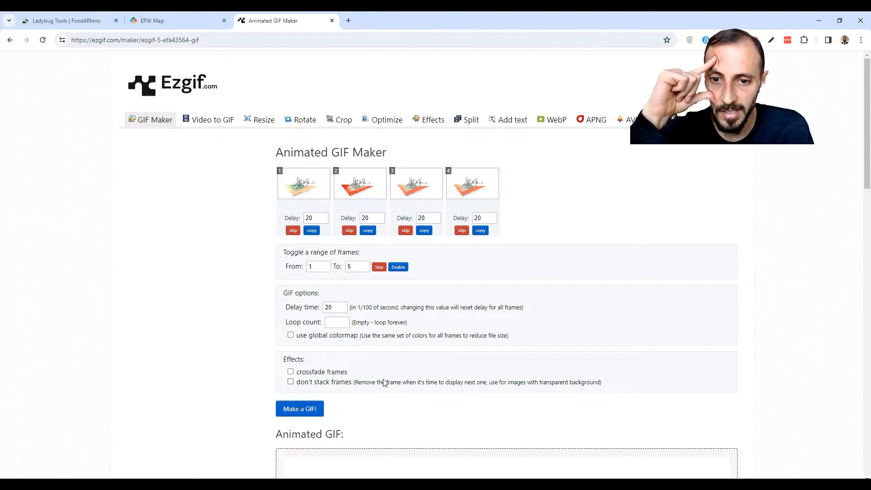
pyautogui.scroll(-6, 390, 362)
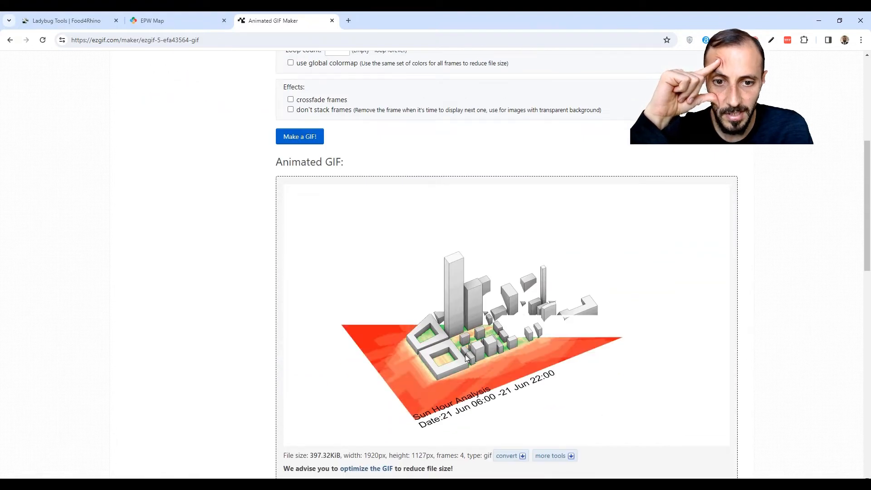
pyautogui.scroll(1, 464, 355)
# Step: Set the delay time for all frames to 200 and regenerate the GIF
pyautogui.doubleClick(327, 81)
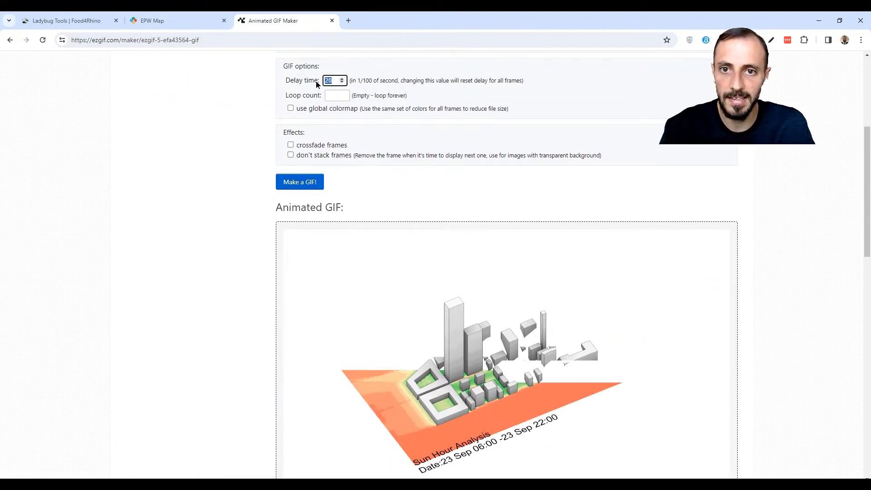
pyautogui.write('200')
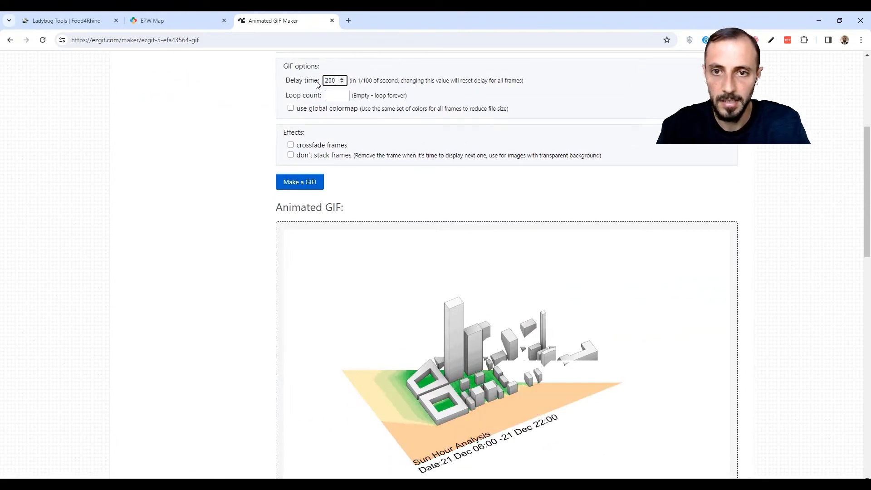
pyautogui.click(310, 180)
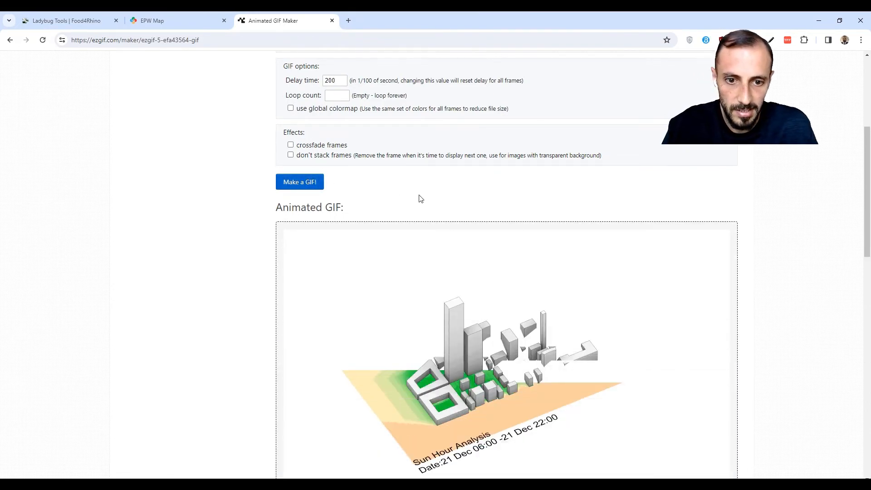
# Step: Set the delay time for all frames to 100, regenerate the GIF and preview the animation
pyautogui.moveTo(335, 84); pyautogui.dragTo(318, 86)
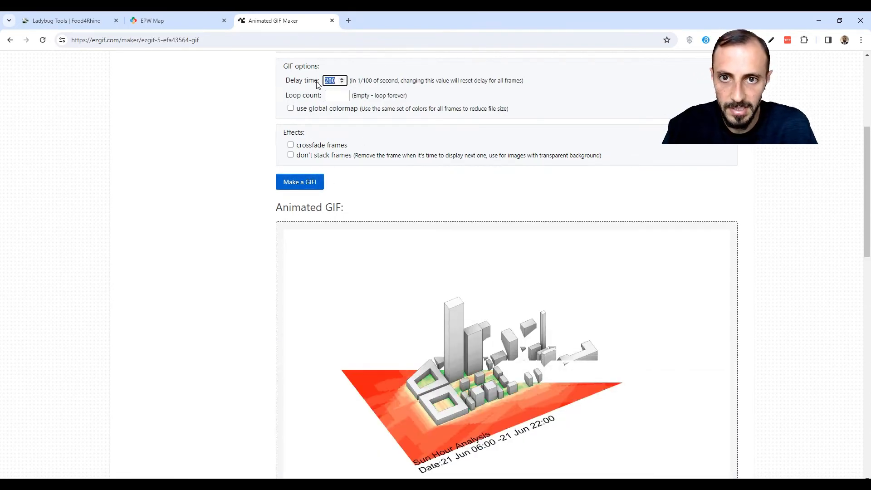
pyautogui.write('100')
pyautogui.press('Return')
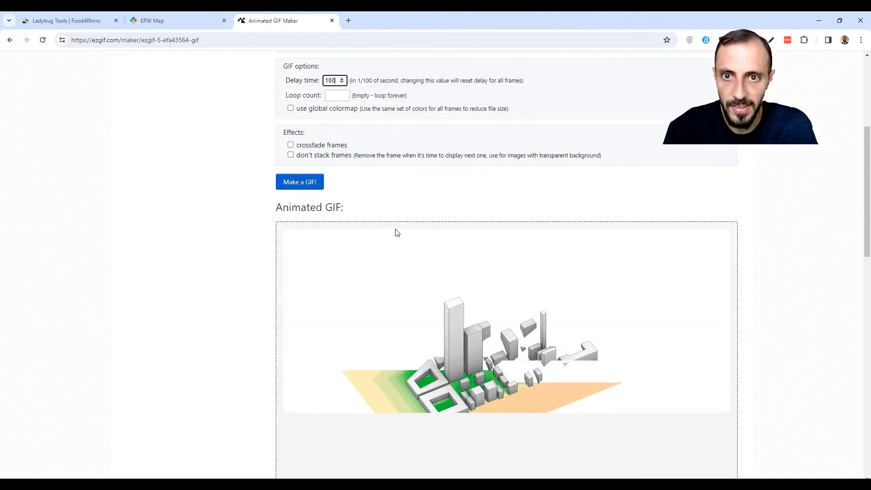
pyautogui.scroll(-1, 435, 186)
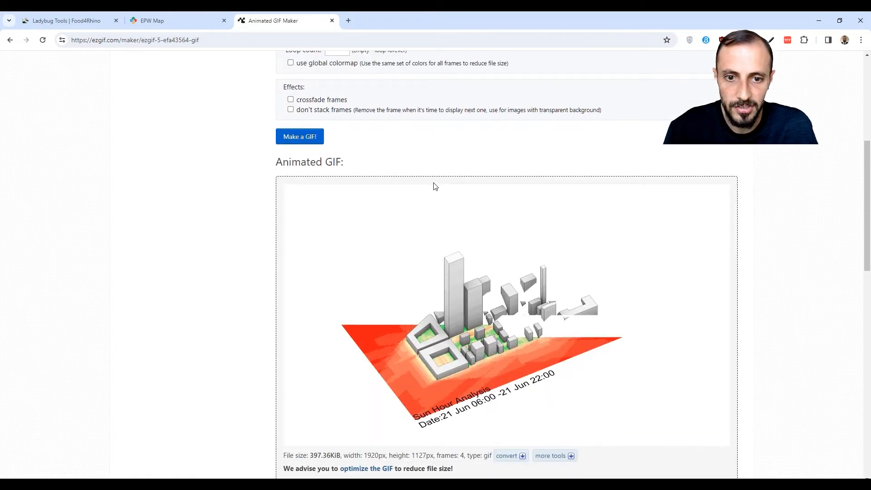
pyautogui.scroll(1, 335, 132)
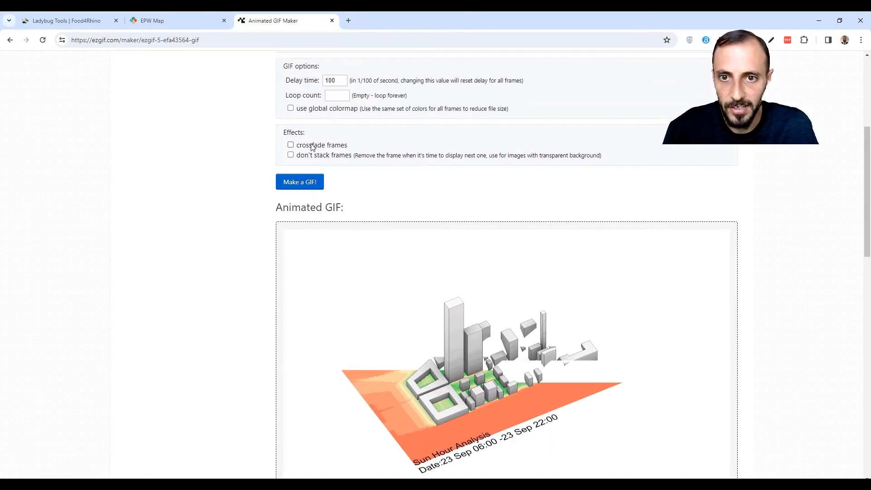
# Step: Enable crossfade between frames, regenerate the GIF and preview the resulting animation
pyautogui.click(313, 144)
pyautogui.click(307, 230)
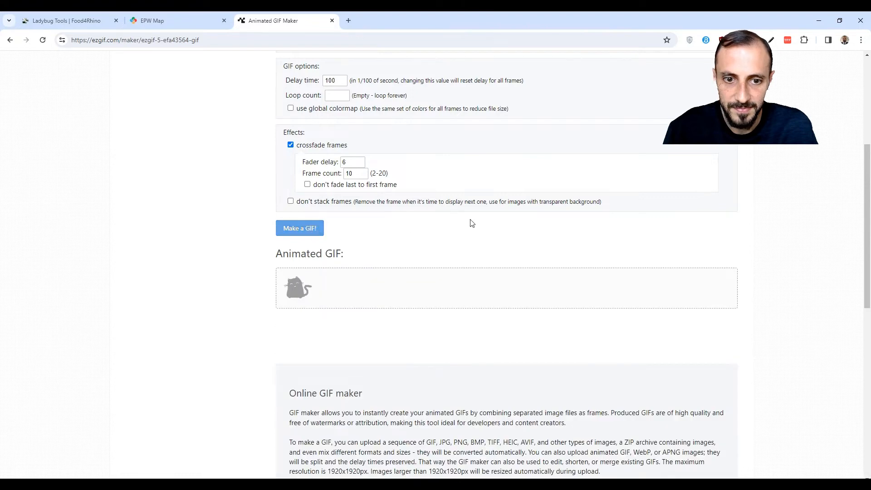
pyautogui.scroll(-1, 470, 223)
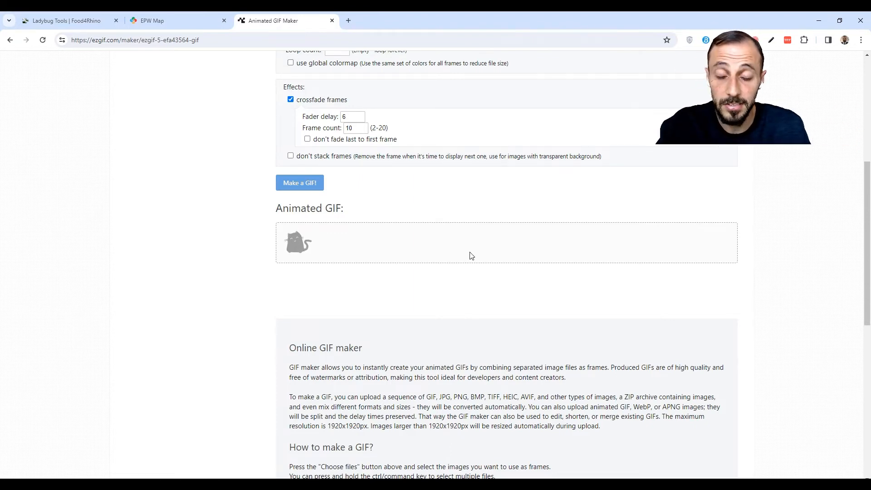
pyautogui.scroll(1, 447, 273)
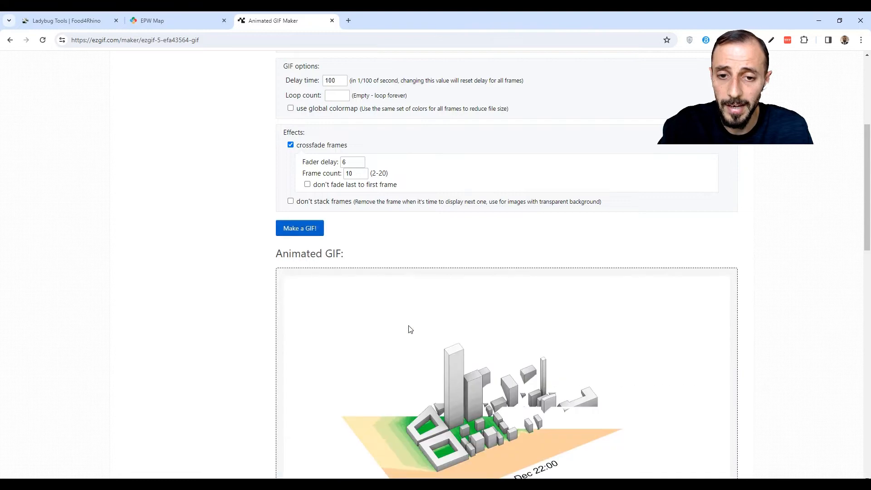
pyautogui.scroll(-1, 415, 328)
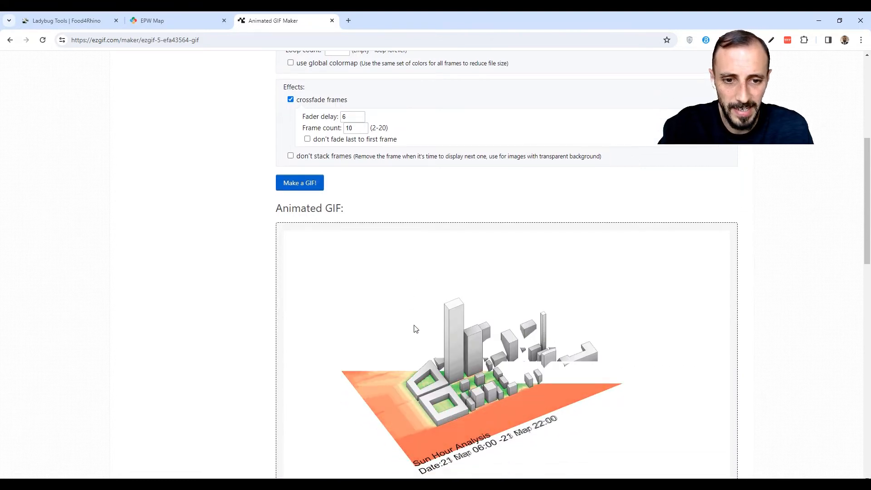
pyautogui.scroll(-1, 415, 329)
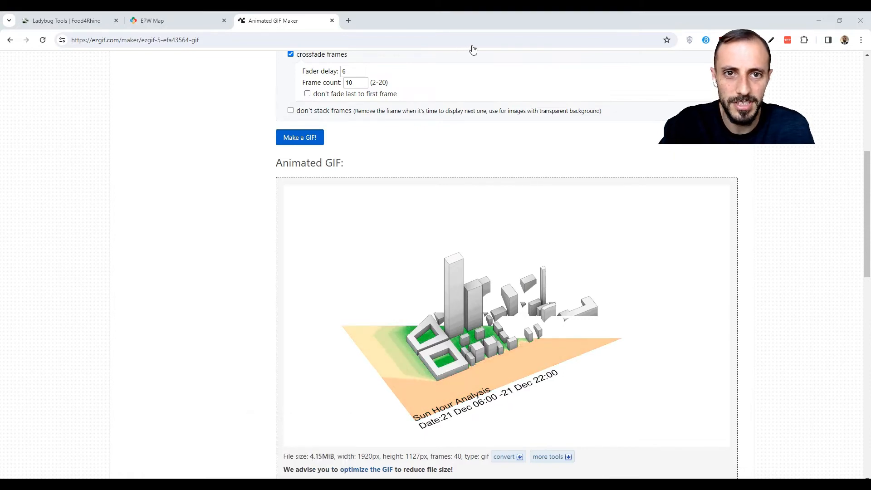
# Step: Switch to Rhino and set the Site layer's print width to 0.5 mm
pyautogui.hotkey('alt', 'Tab')
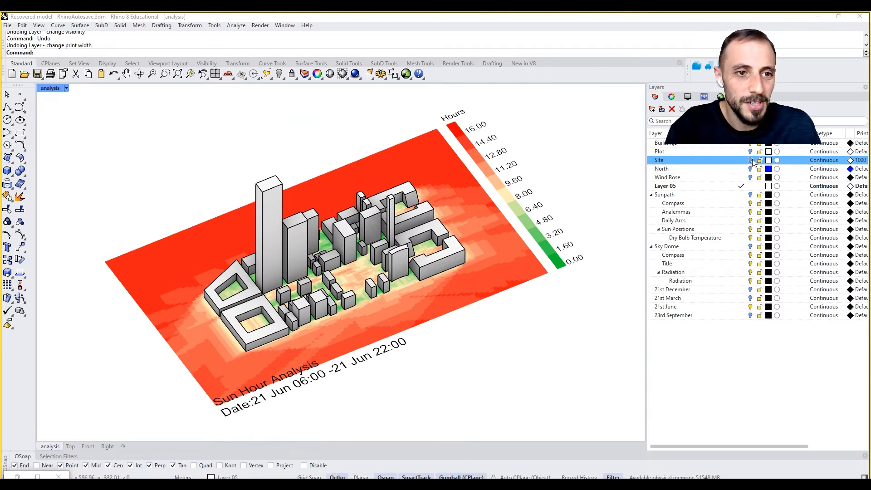
pyautogui.click(858, 161)
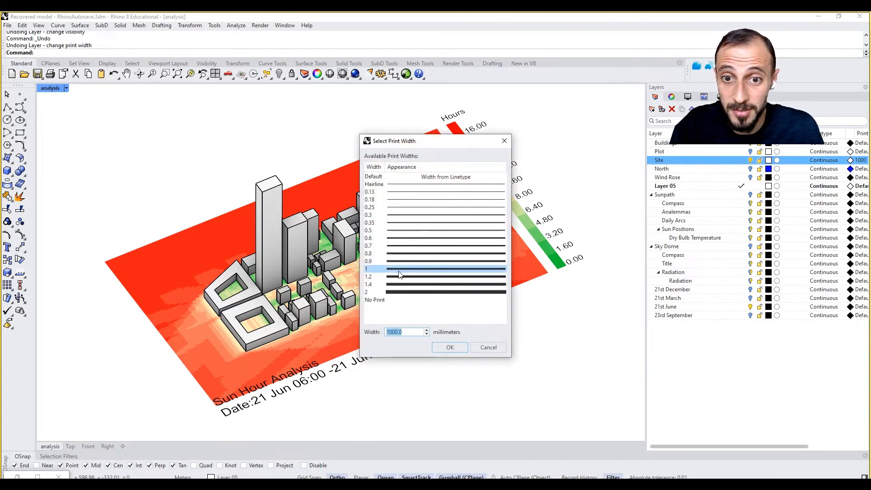
pyautogui.click(402, 230)
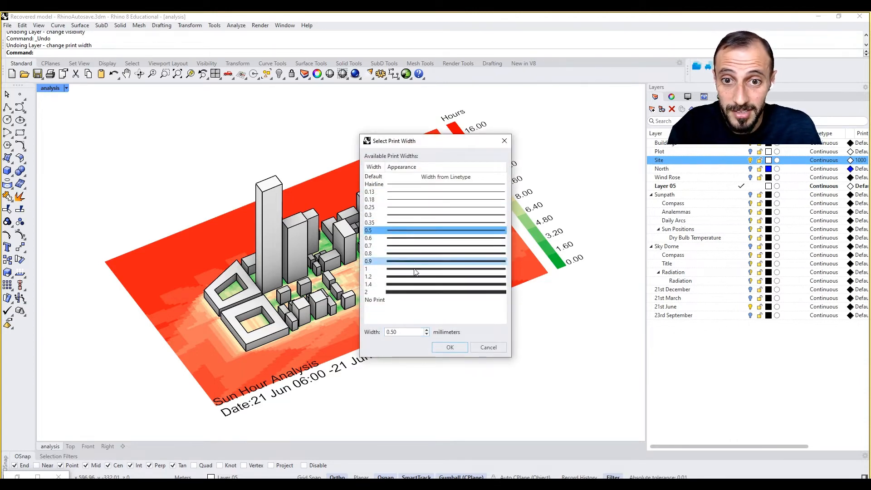
pyautogui.click(440, 348)
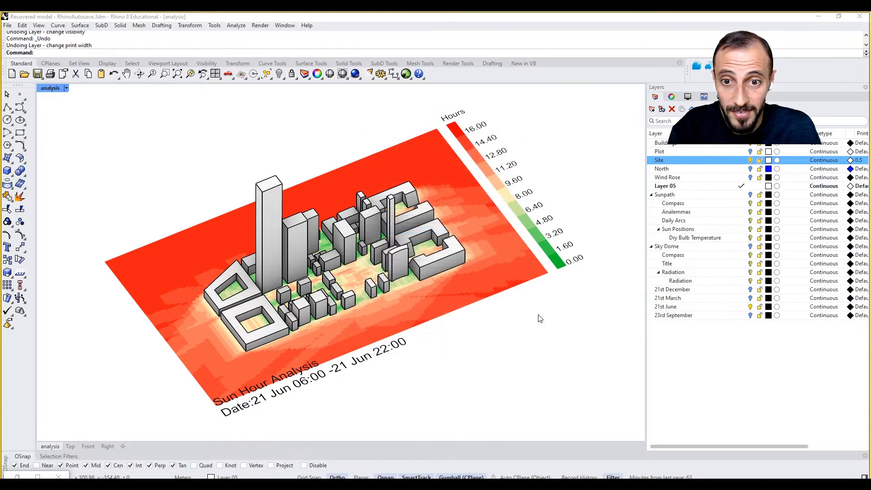
# Step: Change the Site layer's color to black
pyautogui.click(768, 161)
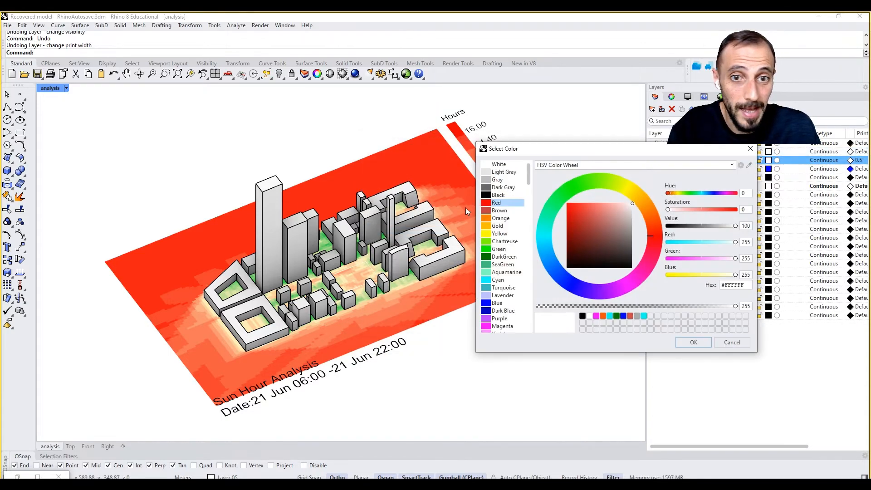
pyautogui.click(496, 194)
pyautogui.click(689, 343)
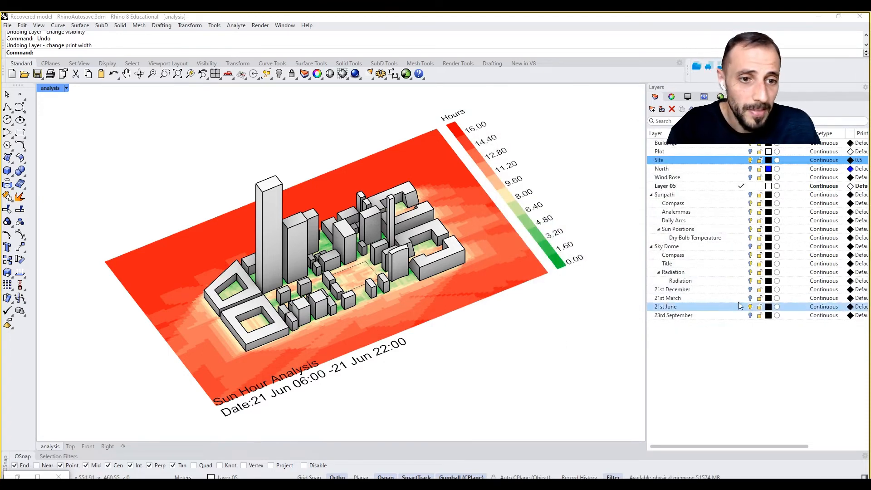
# Step: Show the 21st December, 23rd September and 21st March layers together with 21st June
pyautogui.click(750, 289)
pyautogui.click(750, 315)
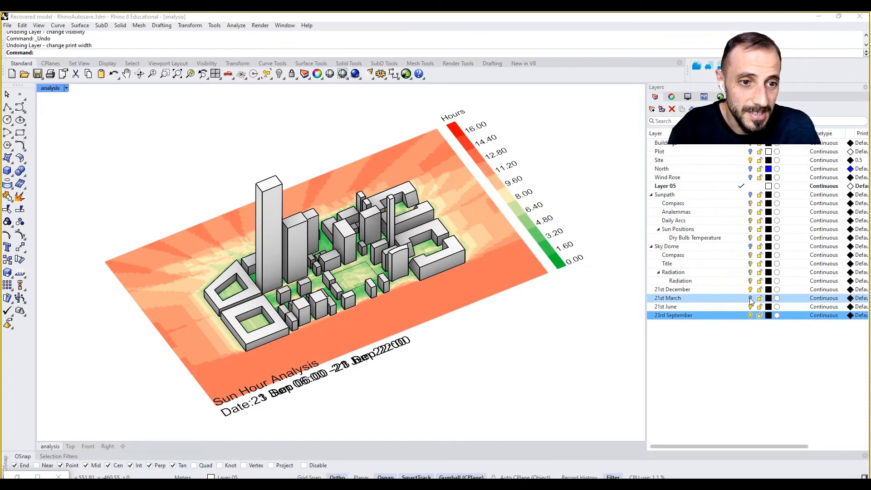
pyautogui.click(750, 297)
# Step: Select the buildings, heatmaps, legends and texts in the view and ungroup them
pyautogui.moveTo(422, 387); pyautogui.dragTo(323, 274)
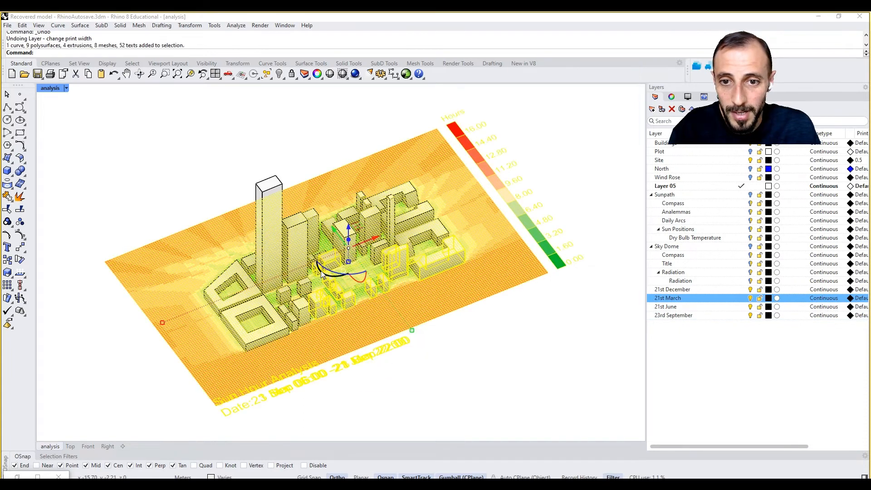
pyautogui.click(20, 222)
pyautogui.click(328, 394)
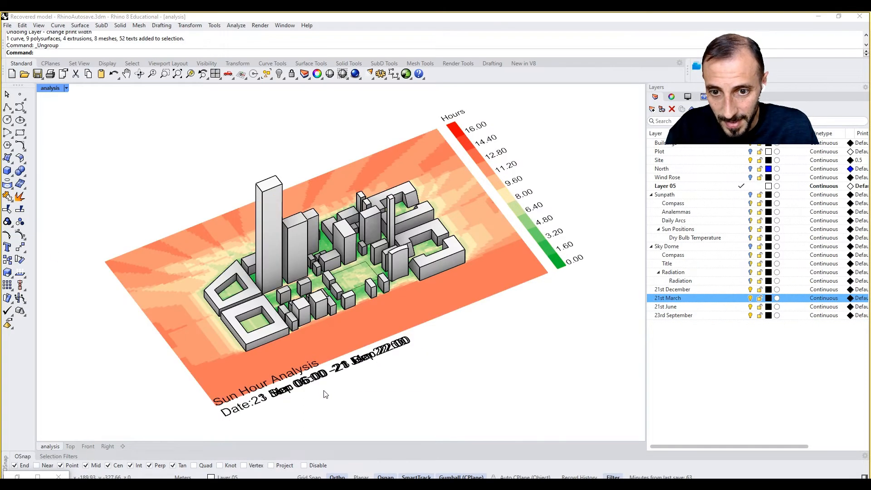
# Step: Select the four overlapping Sun Hour Analysis date texts and move them slightly outward, clear of the heatmap's edge
pyautogui.click(314, 391)
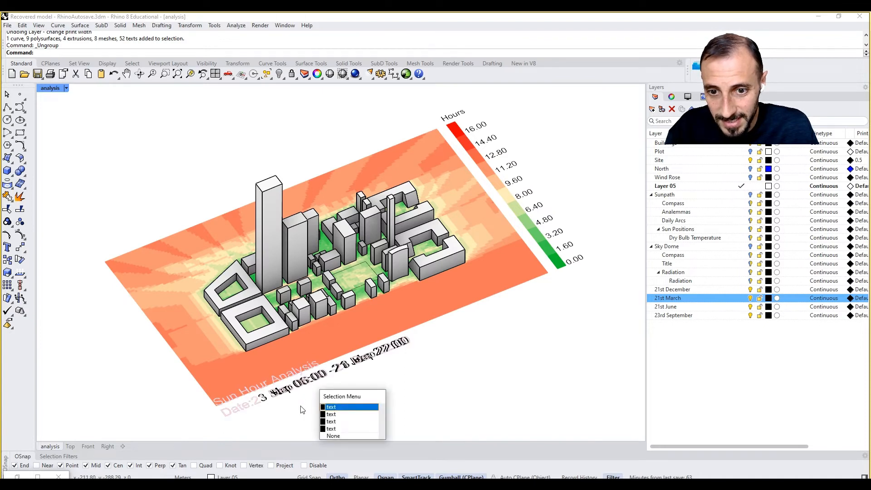
pyautogui.click(300, 406)
pyautogui.moveTo(300, 403); pyautogui.dragTo(284, 388)
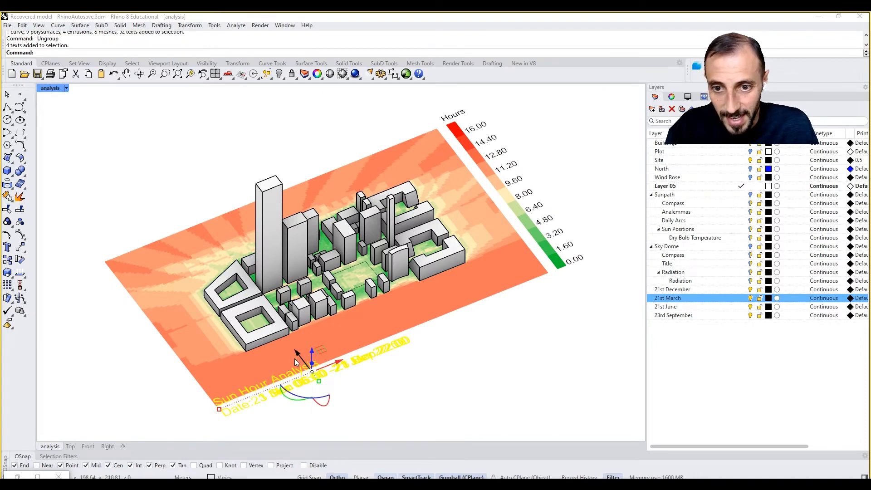
pyautogui.moveTo(300, 355); pyautogui.dragTo(313, 372)
pyautogui.click(426, 402)
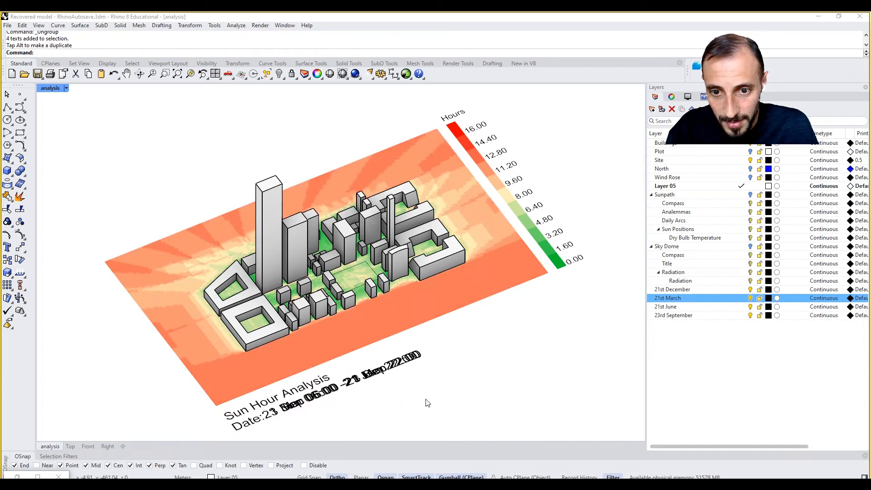
# Step: Hide the 21st March, 21st June and 23rd September layers so only the 21st December analysis is displayed
pyautogui.click(750, 289)
pyautogui.click(749, 297)
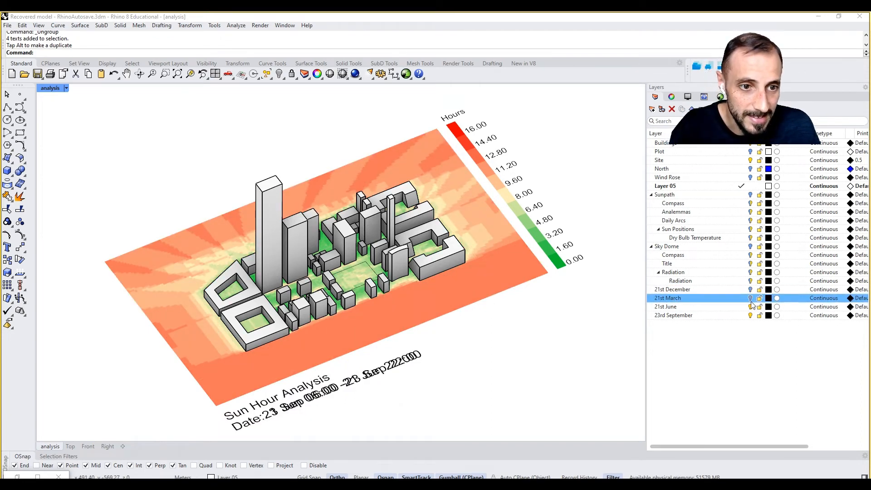
pyautogui.click(750, 306)
pyautogui.click(750, 315)
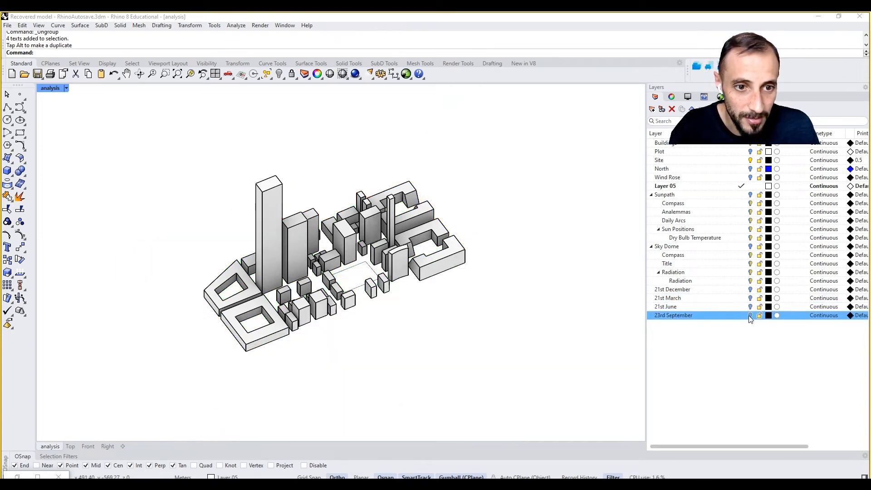
pyautogui.click(750, 288)
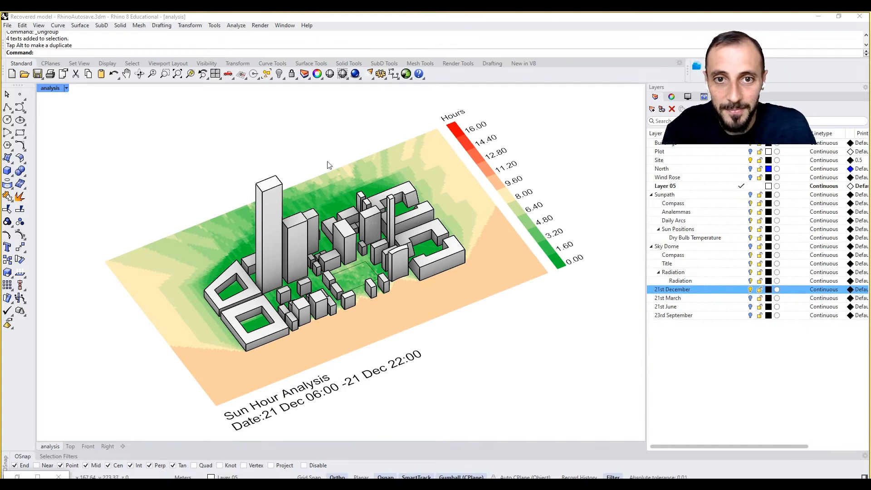
# Step: Start a capture of the analysis view to file with a resolution scale of 2
pyautogui.click(50, 88)
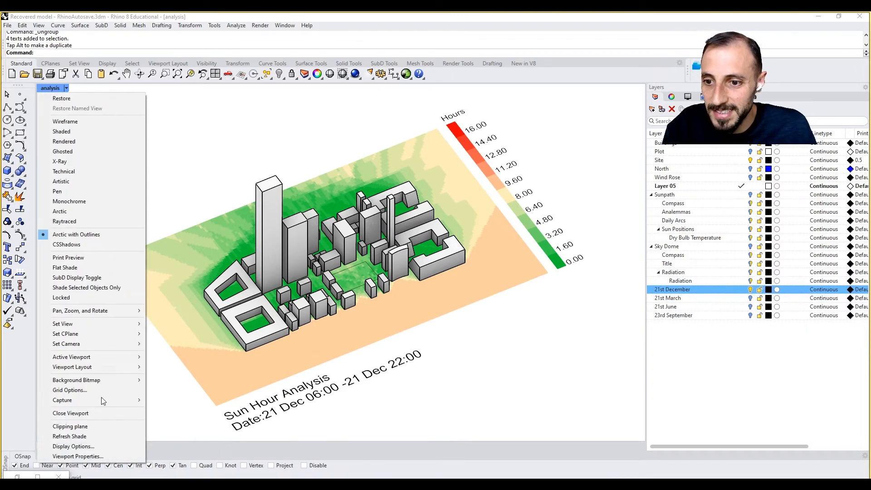
pyautogui.moveTo(104, 400)
pyautogui.click(182, 409)
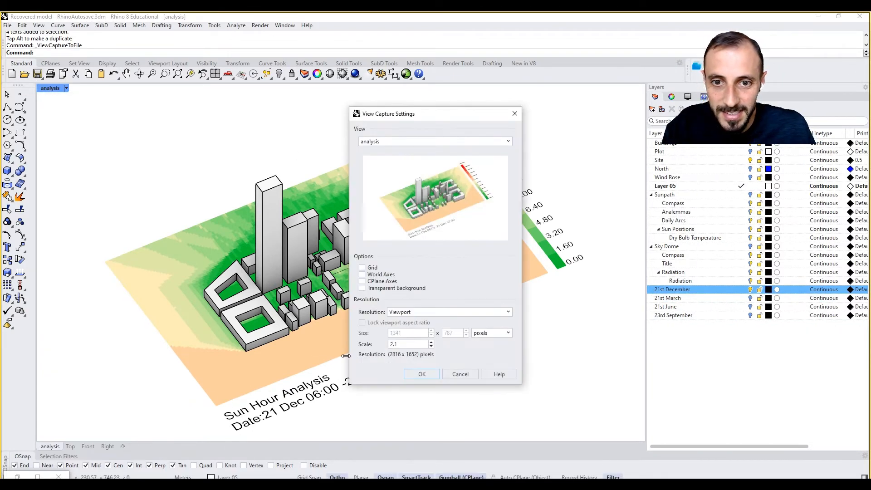
pyautogui.doubleClick(406, 344)
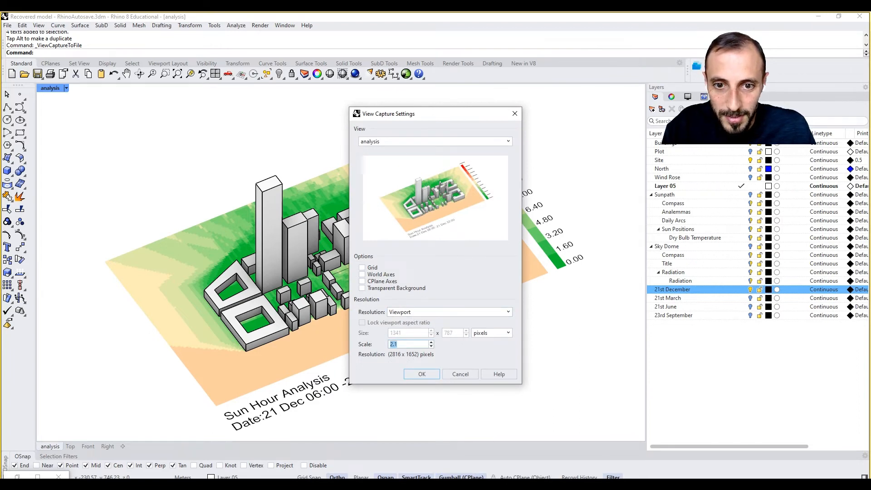
pyautogui.write('2')
pyautogui.click(420, 373)
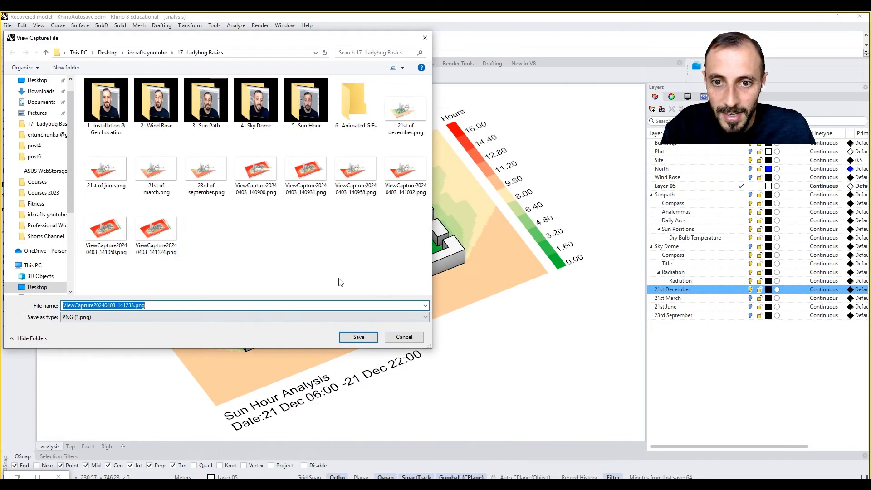
# Step: Save the capture over the existing 21st of december.png in the 17- Ladybug Basics folder
pyautogui.click(303, 249)
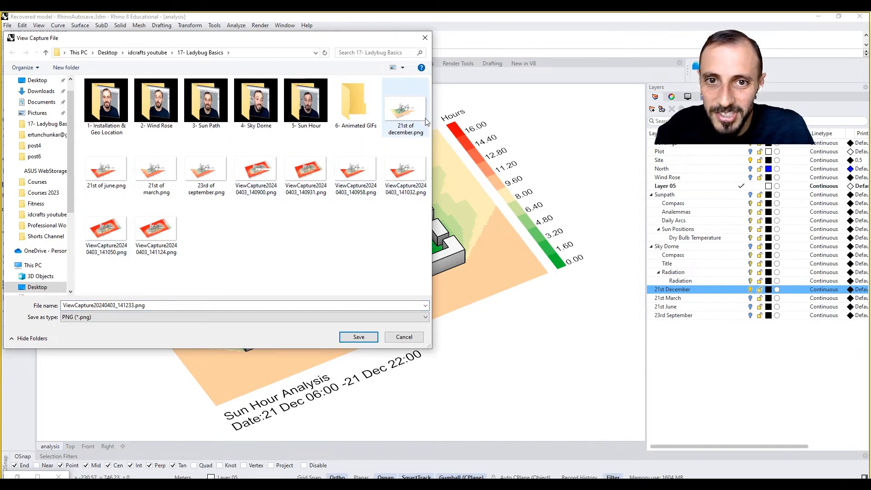
pyautogui.click(405, 108)
pyautogui.click(359, 337)
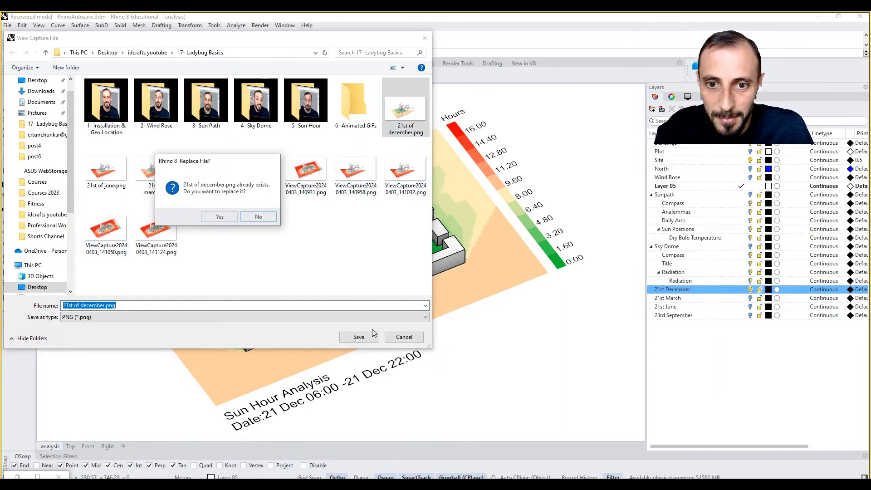
pyautogui.click(219, 217)
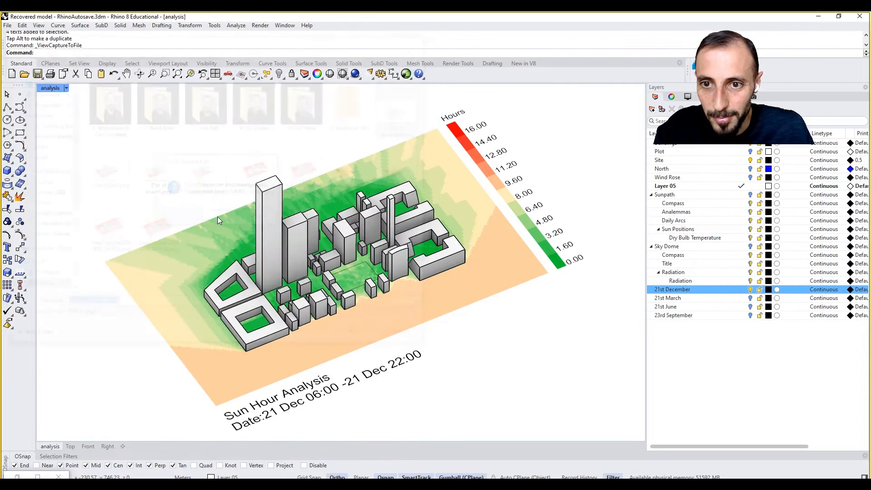
# Step: Display the 21st March layer instead of 21st December and capture the view to file, replacing 21st of march.png
pyautogui.click(749, 289)
pyautogui.click(750, 298)
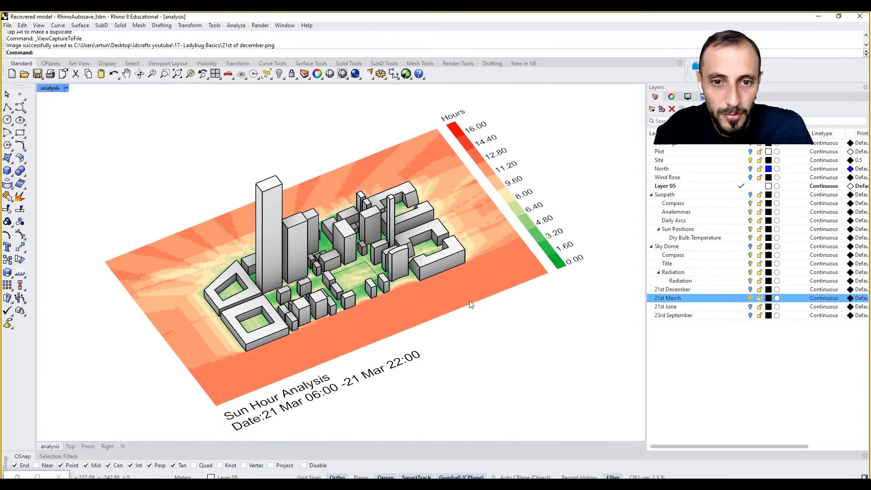
pyautogui.press('Return')
pyautogui.click(412, 374)
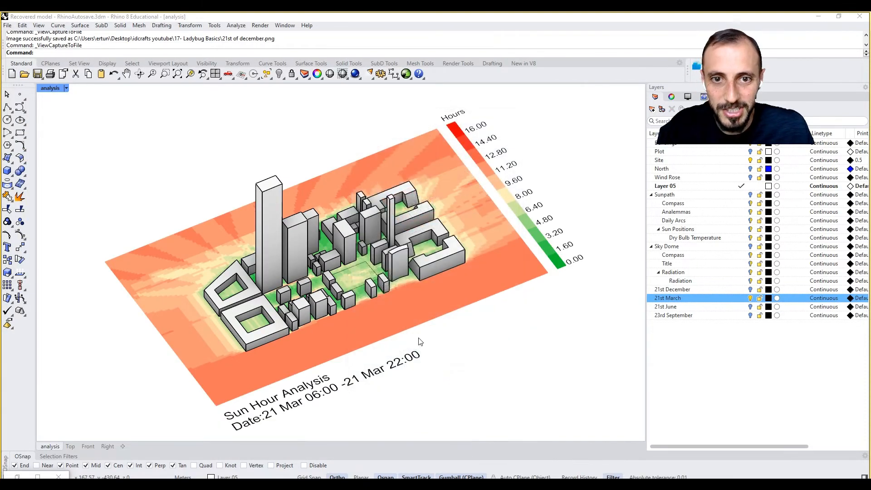
pyautogui.click(163, 190)
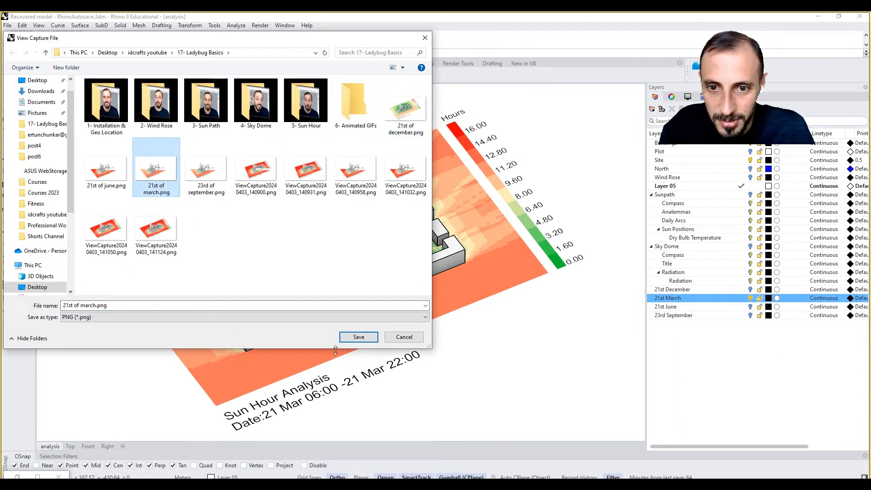
pyautogui.click(359, 336)
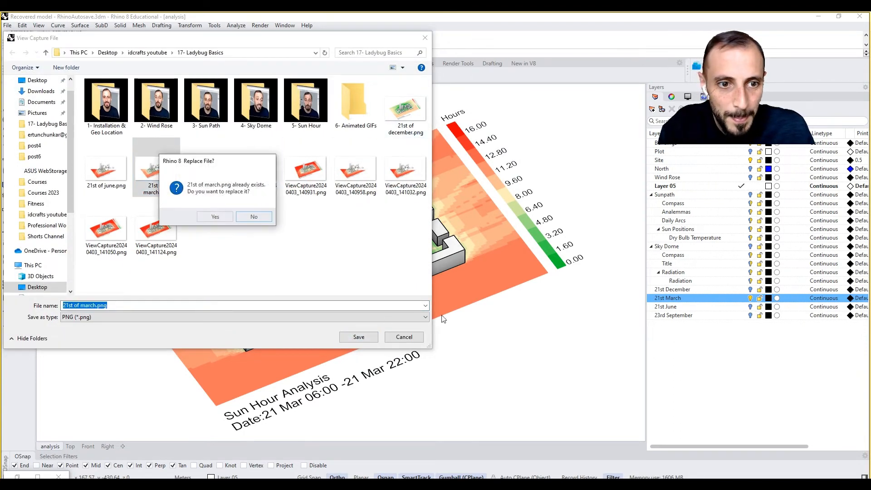
pyautogui.click(215, 216)
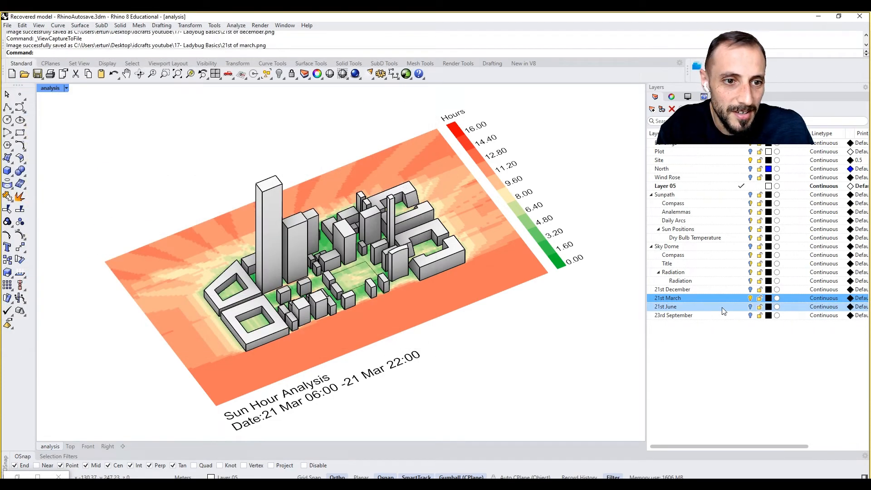
# Step: Display the 21st June layer instead of 21st March and capture the view to file, replacing 21st of june.png
pyautogui.click(750, 299)
pyautogui.click(750, 307)
pyautogui.rightClick(603, 325)
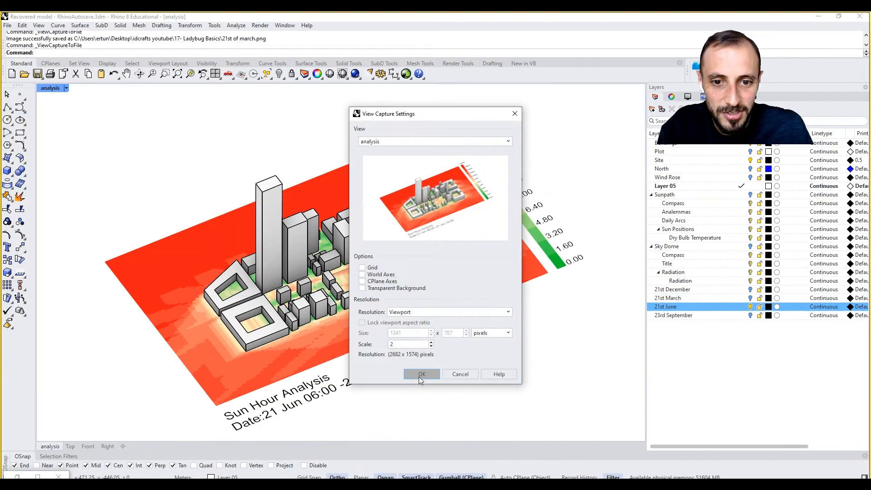
pyautogui.click(419, 374)
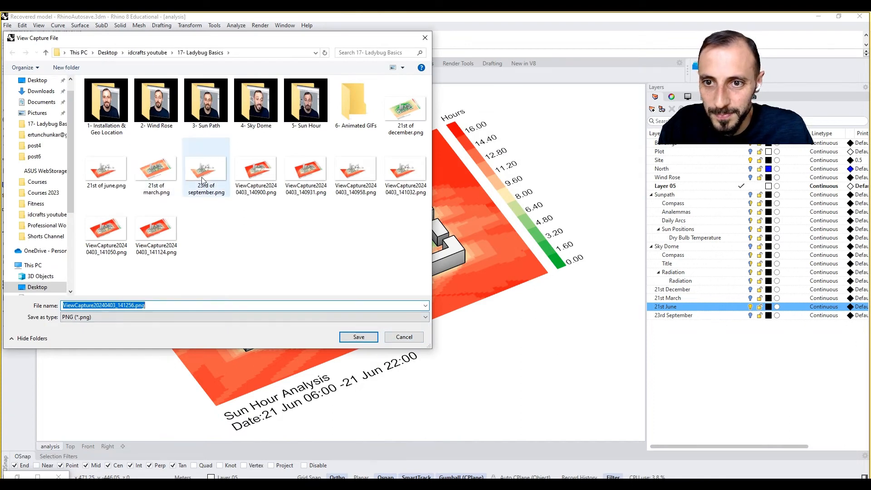
pyautogui.click(156, 177)
pyautogui.click(121, 181)
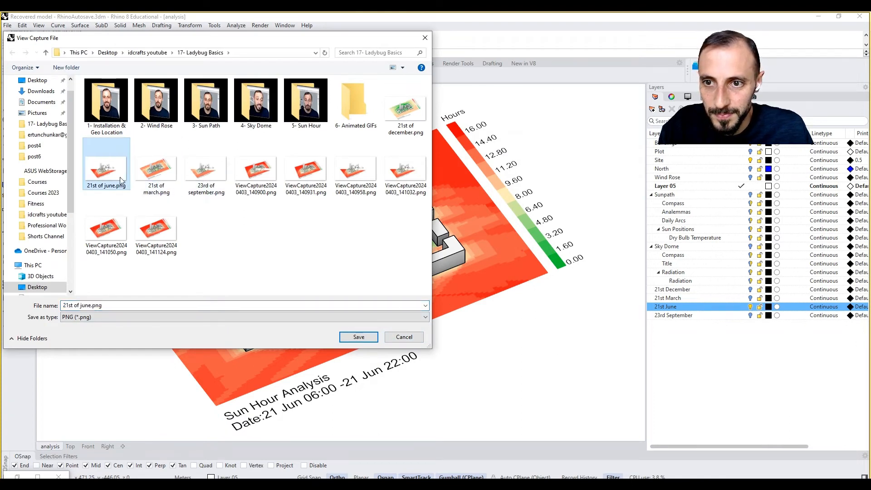
pyautogui.click(358, 336)
pyautogui.click(266, 214)
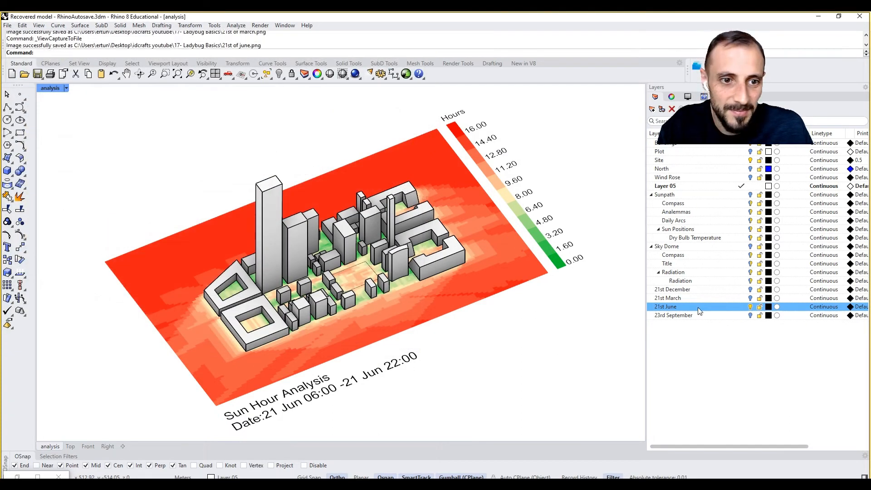
# Step: Display the 23rd September layer instead of 21st June and capture the view to file, replacing 23rd of september.png
pyautogui.click(750, 307)
pyautogui.click(750, 315)
pyautogui.click(750, 315)
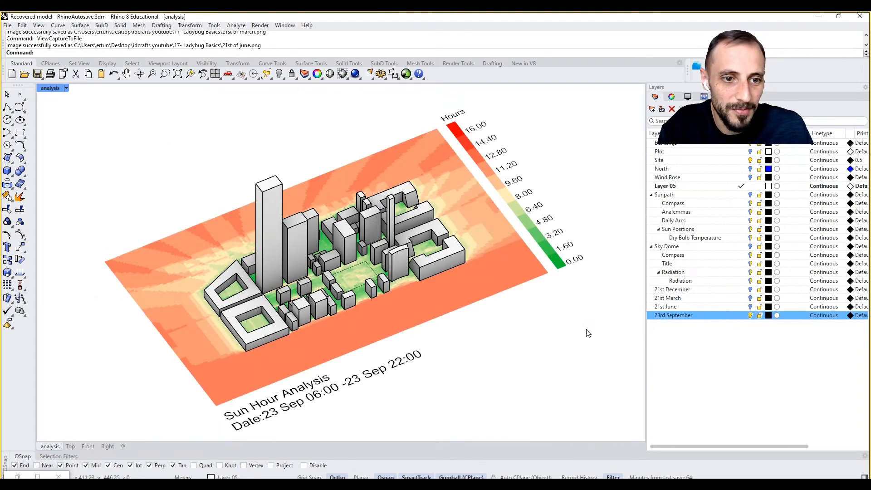
pyautogui.press('Return')
pyautogui.click(438, 374)
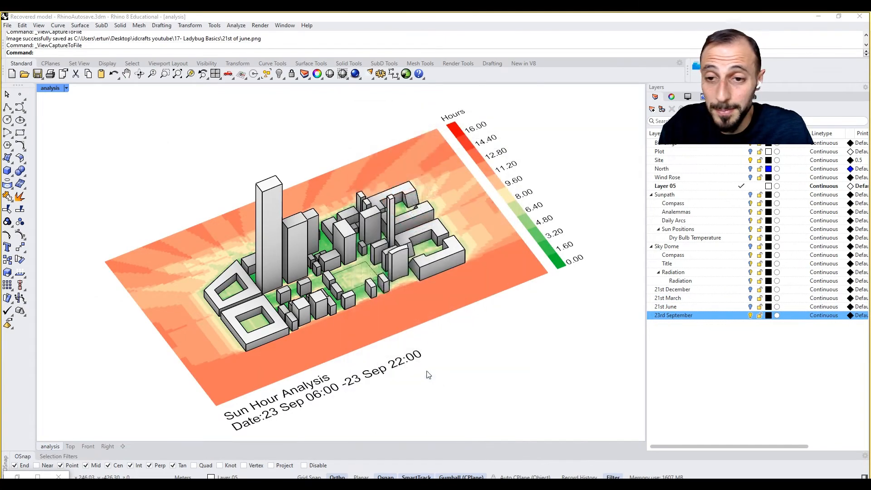
pyautogui.click(216, 181)
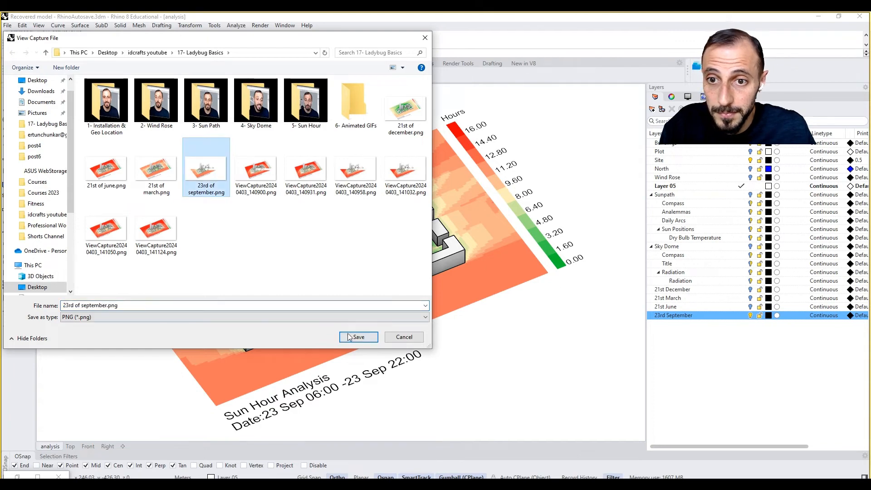
pyautogui.click(359, 336)
pyautogui.click(233, 220)
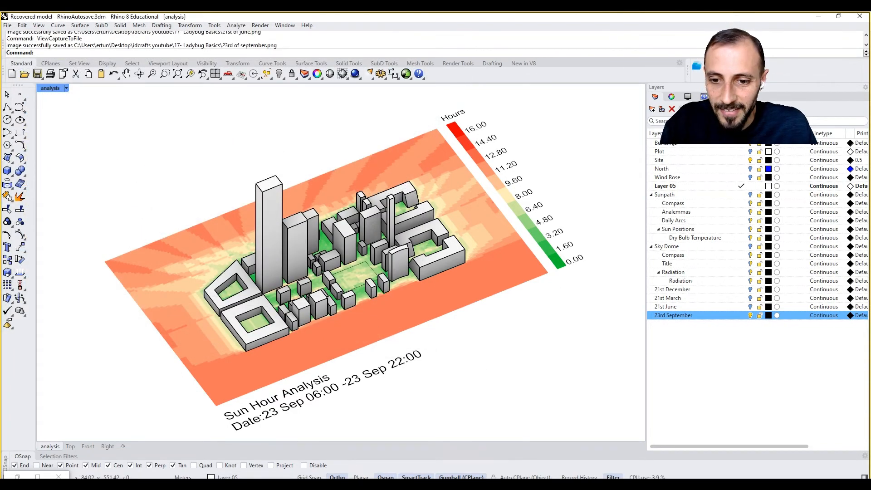
# Step: Switch to Chrome and close the six Rhino screen-capture research pages, from the Google search through the Reddit thread
pyautogui.click(274, 483)
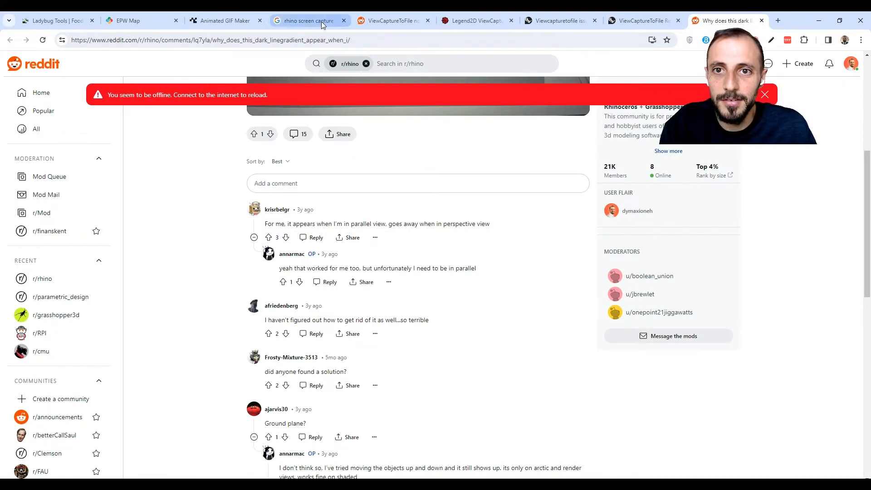
pyautogui.click(309, 21)
pyautogui.hotkey('ctrl', 'w')
pyautogui.hotkey('ctrl', 'w')
pyautogui.hotkey('ctrl', 'w')
pyautogui.hotkey('ctrl', 'w')
pyautogui.hotkey('ctrl', 'w')
pyautogui.hotkey('ctrl', 'w')
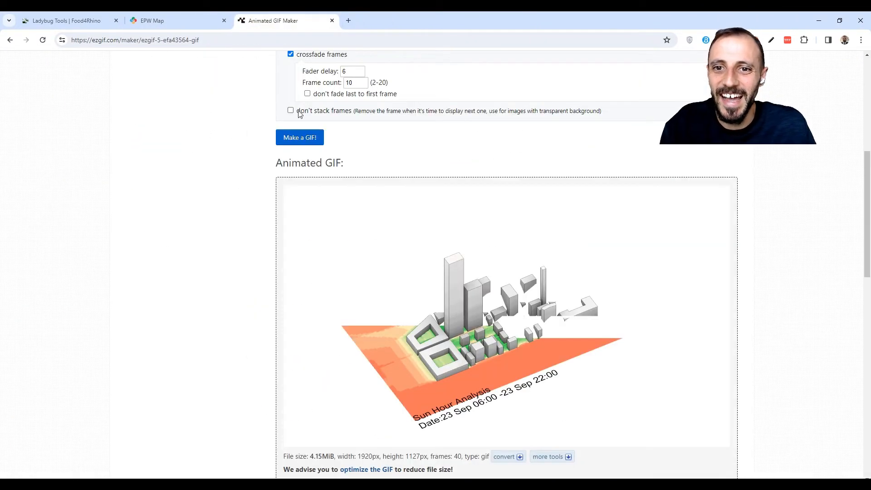
# Step: Return to the Ezgif home page and open a fresh Animated GIF Maker upload form
pyautogui.scroll(7, 332, 167)
pyautogui.click(174, 87)
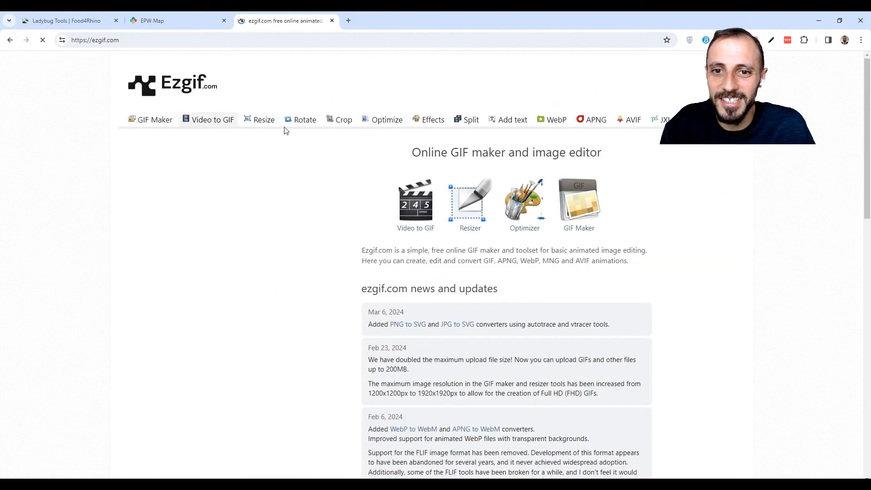
pyautogui.click(163, 122)
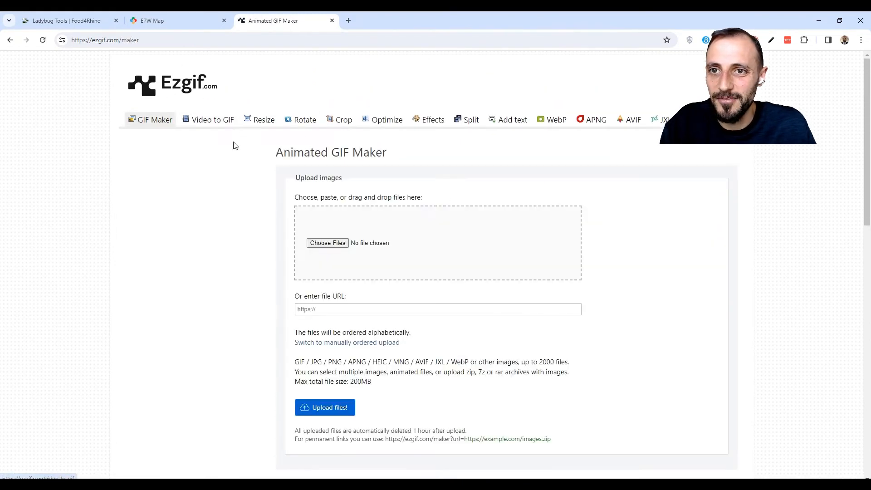
# Step: Upload 21st of december.png, 21st of june.png, 21st of march.png and 23rd of september.png to the GIF maker
pyautogui.click(329, 245)
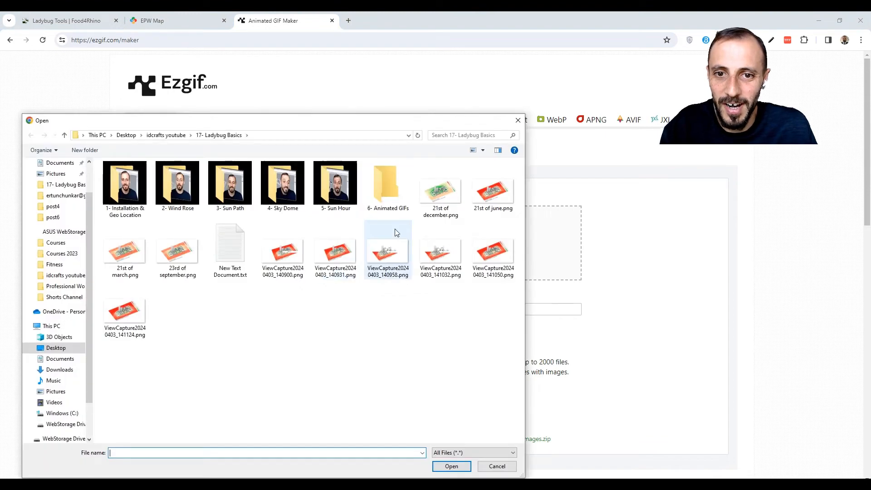
pyautogui.click(441, 191)
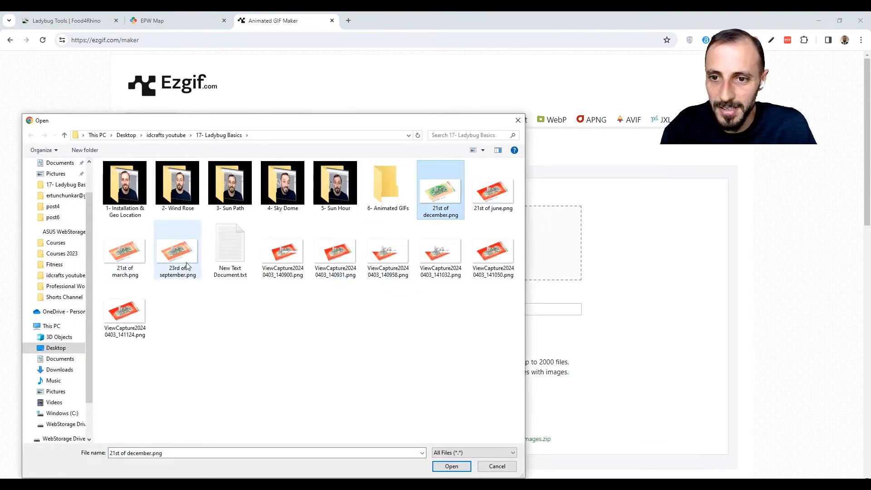
pyautogui.keyDown('ctrl'); pyautogui.click(123, 264); pyautogui.keyUp('ctrl')
pyautogui.keyDown('ctrl'); pyautogui.click(491, 194); pyautogui.keyUp('ctrl')
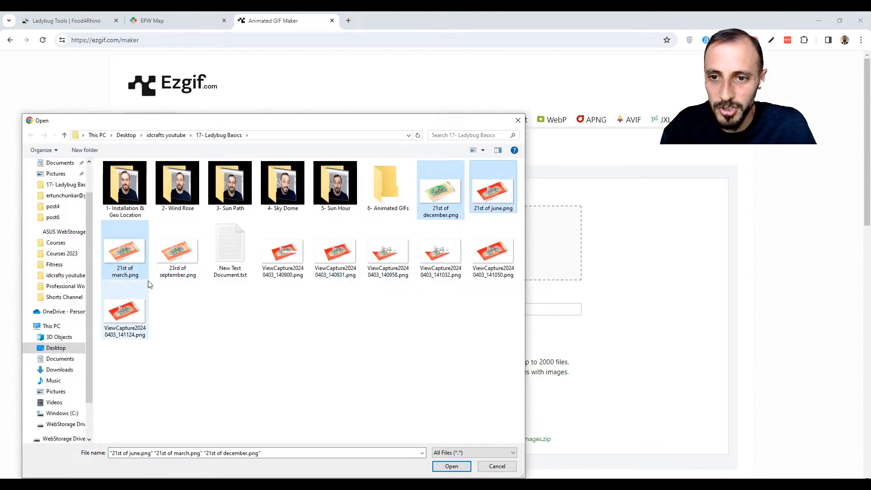
pyautogui.keyDown('ctrl'); pyautogui.click(177, 254); pyautogui.keyUp('ctrl')
pyautogui.click(450, 464)
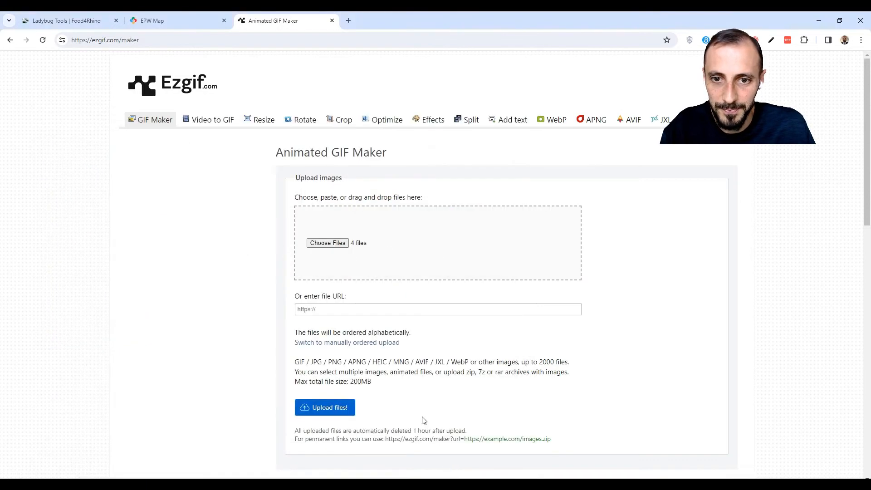
pyautogui.click(328, 407)
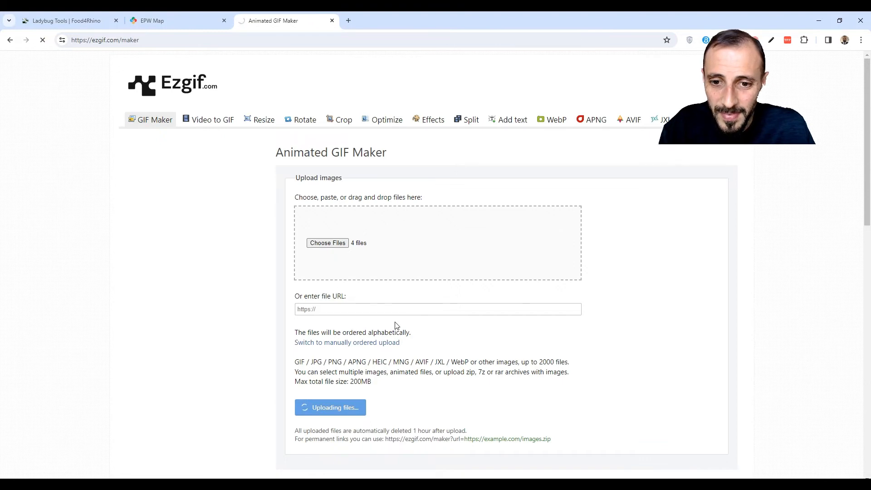
pyautogui.scroll(-2, 395, 325)
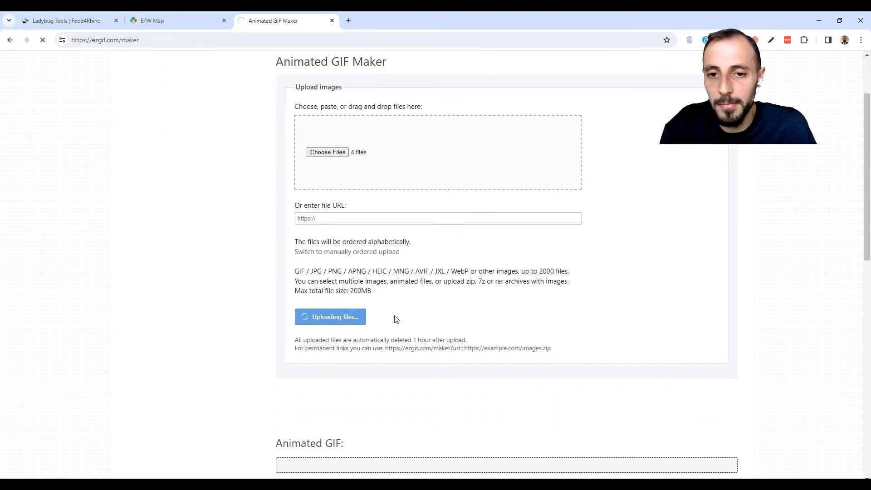
pyautogui.scroll(1, 395, 318)
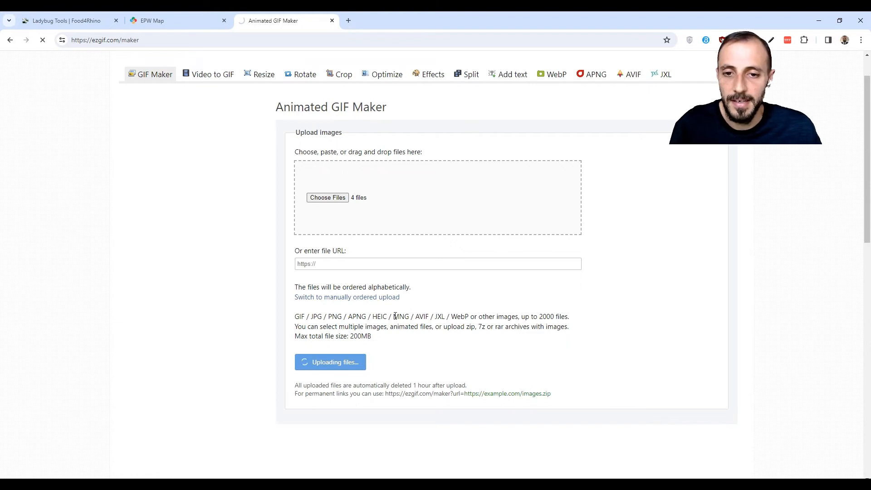
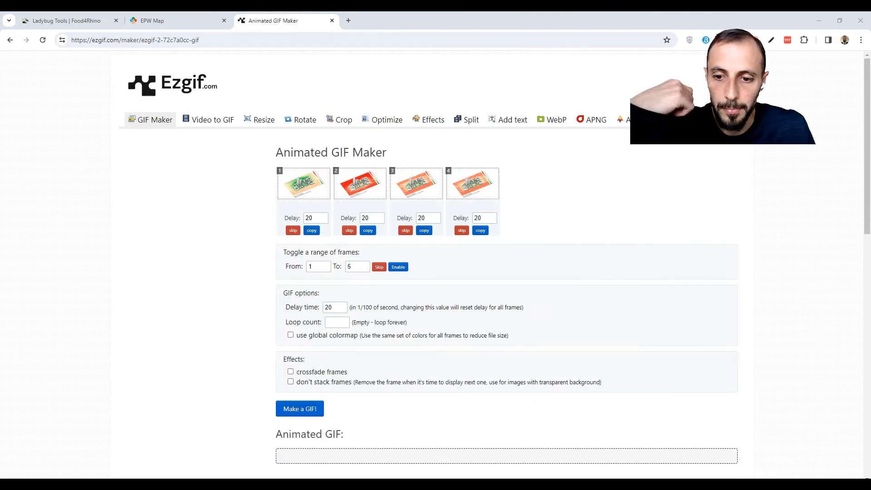
# Step: Set the delay time of all frames to 75 hundredths of a second and generate the GIF
pyautogui.moveTo(337, 310); pyautogui.dragTo(317, 309)
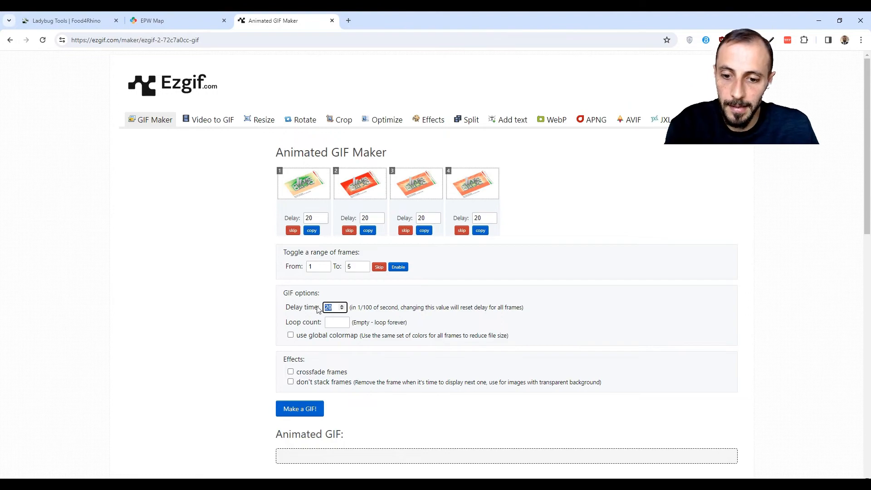
pyautogui.write('75')
pyautogui.scroll(-1, 346, 352)
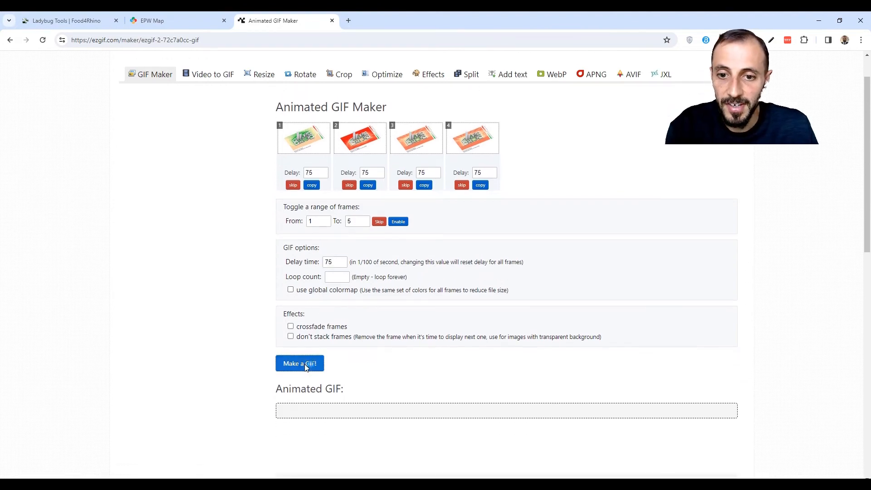
pyautogui.click(310, 362)
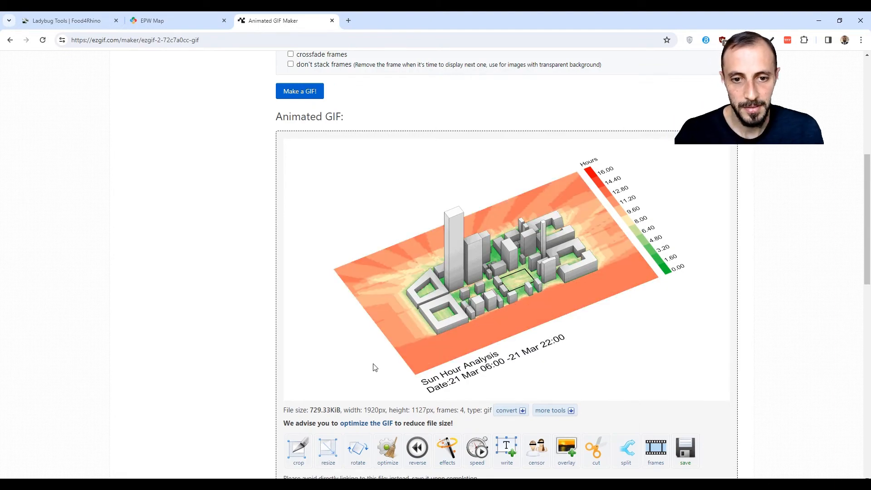
# Step: Check the generated animation and reorder the frames so the 21st of March image comes before the 21st of June one
pyautogui.scroll(6, 378, 361)
pyautogui.scroll(1, 378, 344)
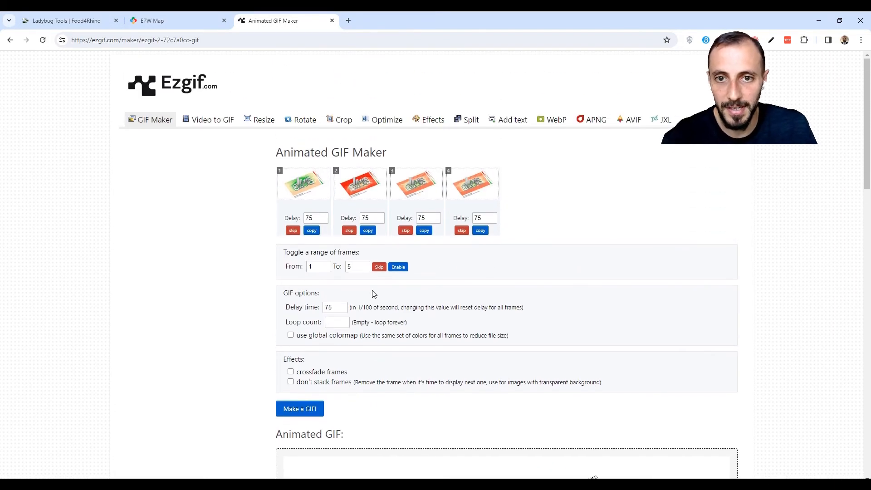
pyautogui.scroll(-9, 400, 282)
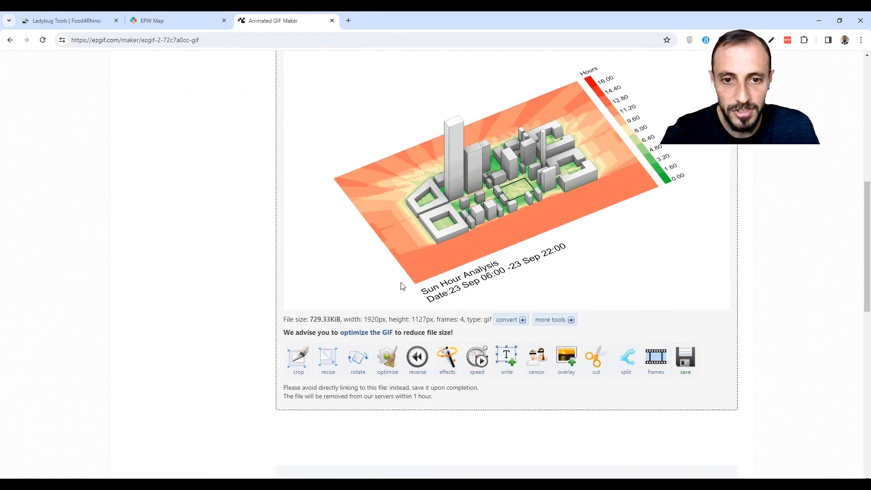
pyautogui.scroll(4, 401, 285)
pyautogui.scroll(-1, 401, 282)
pyautogui.scroll(6, 401, 282)
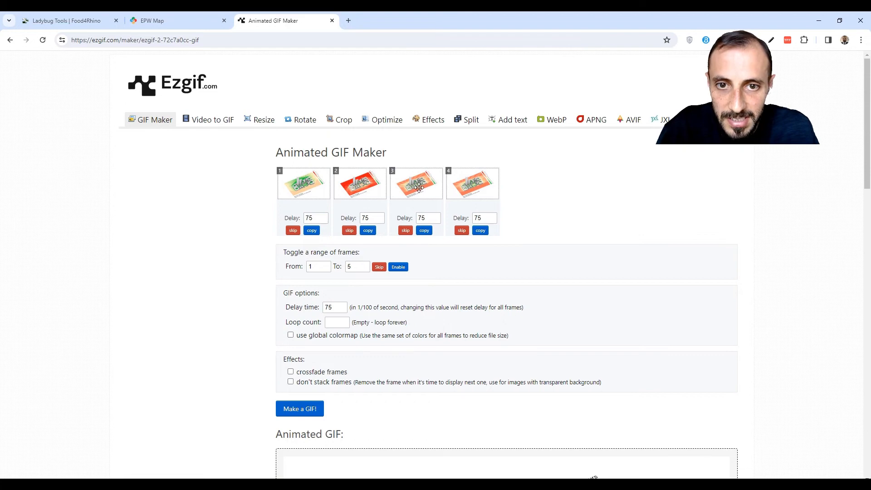
pyautogui.moveTo(418, 187); pyautogui.dragTo(358, 190)
# Step: Enable the crossfade effect between frames with its default settings and regenerate the GIF
pyautogui.scroll(-1, 374, 206)
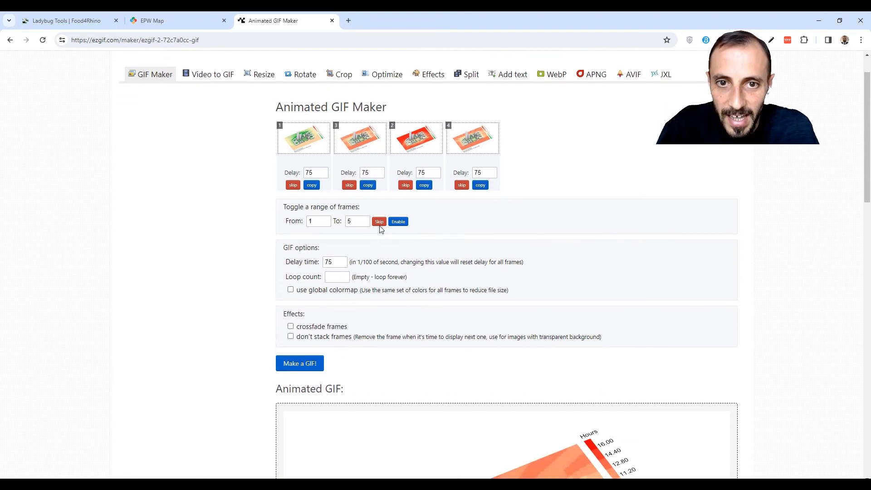
pyautogui.click(291, 326)
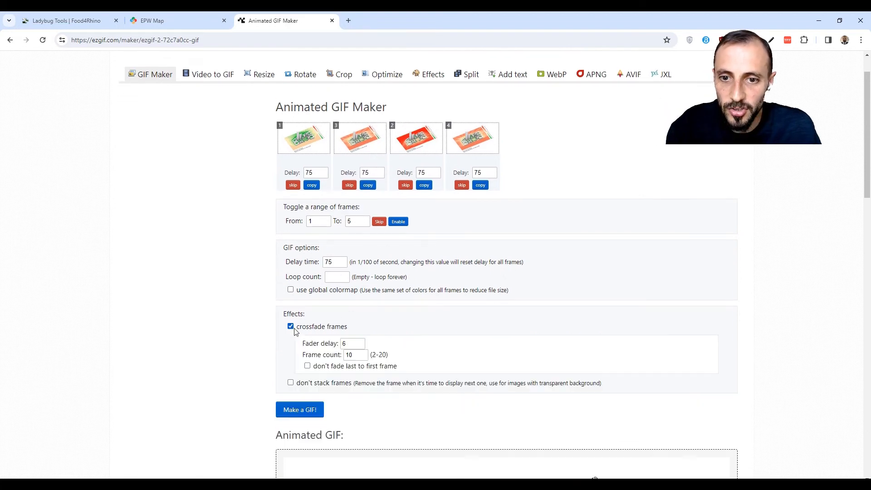
pyautogui.click(299, 406)
pyautogui.scroll(-5, 461, 294)
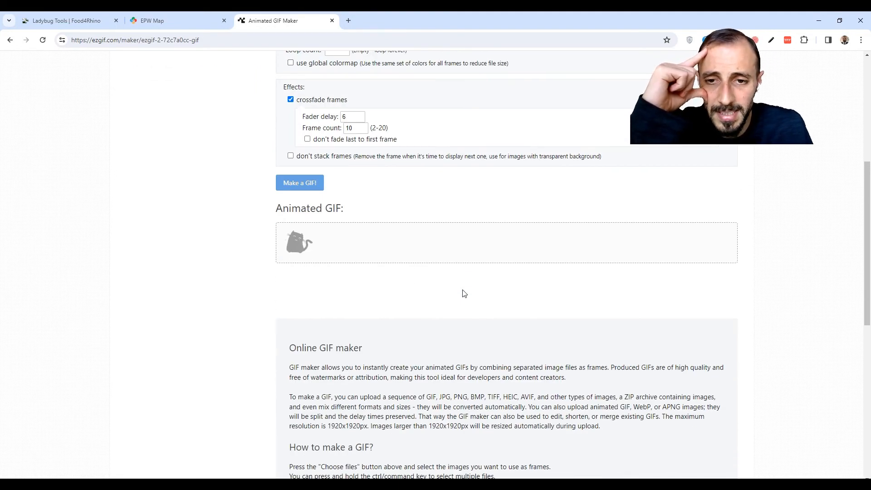
pyautogui.scroll(-1, 462, 292)
pyautogui.scroll(6, 458, 271)
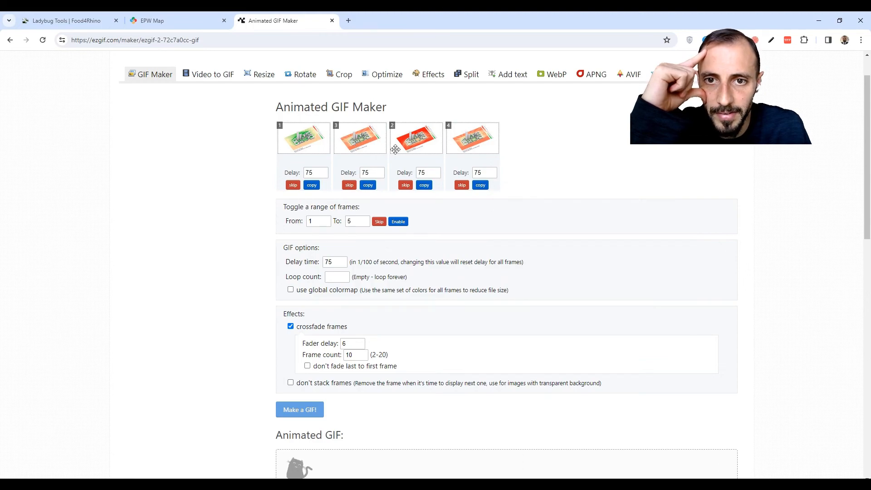
pyautogui.scroll(-13, 422, 200)
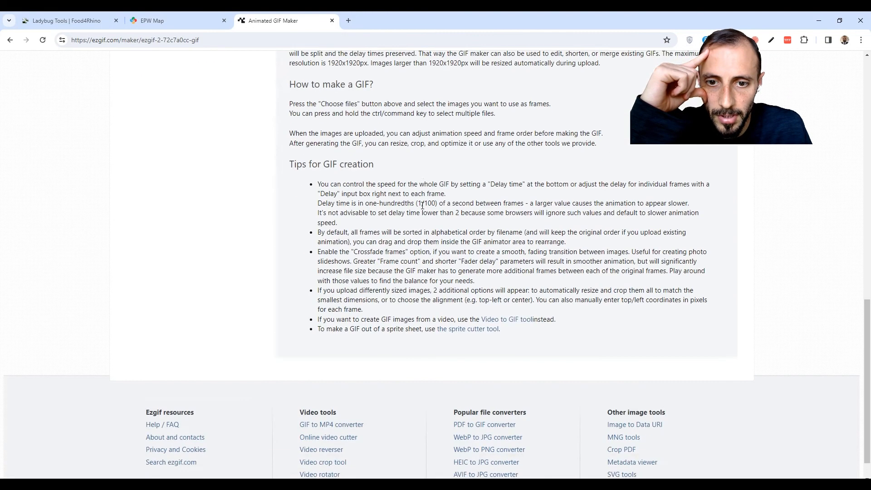
pyautogui.scroll(11, 422, 205)
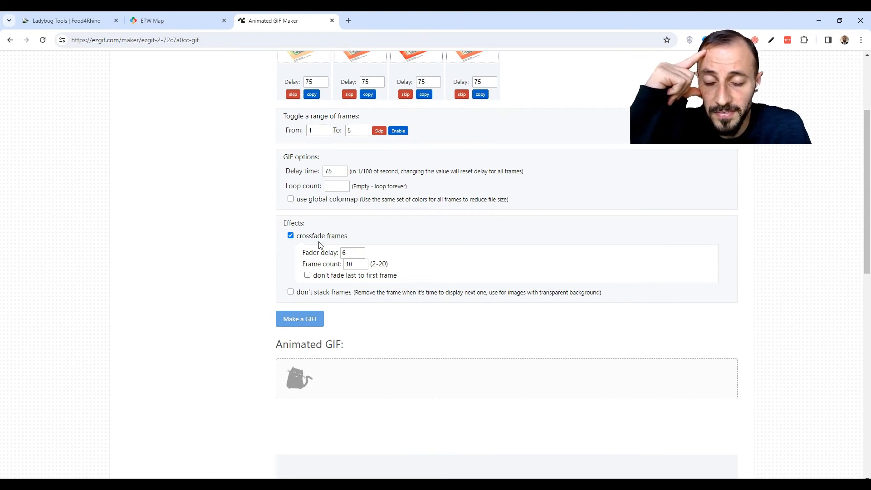
pyautogui.scroll(-5, 404, 268)
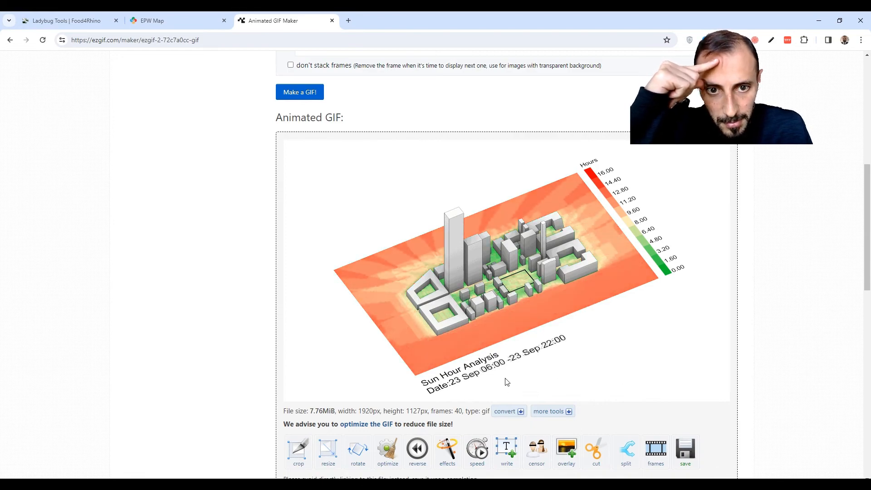
# Step: Set the delay time of all frames to 20 and regenerate the crossfaded GIF
pyautogui.scroll(6, 484, 361)
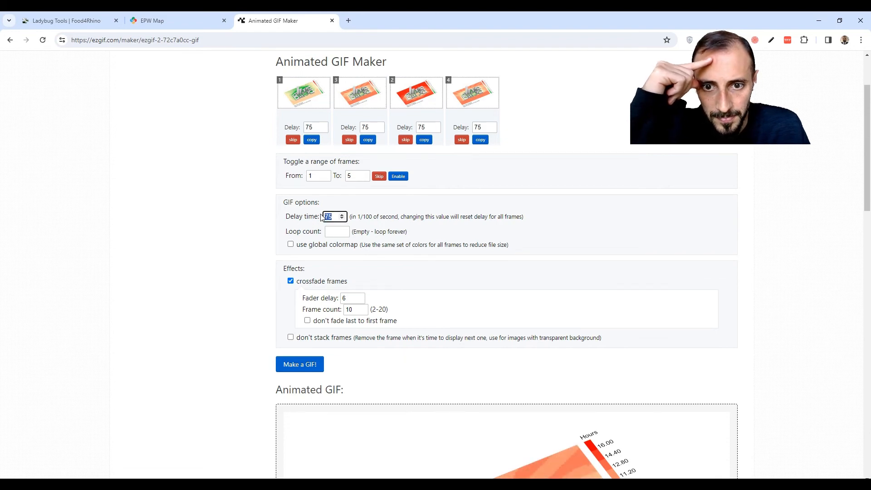
pyautogui.write('74')
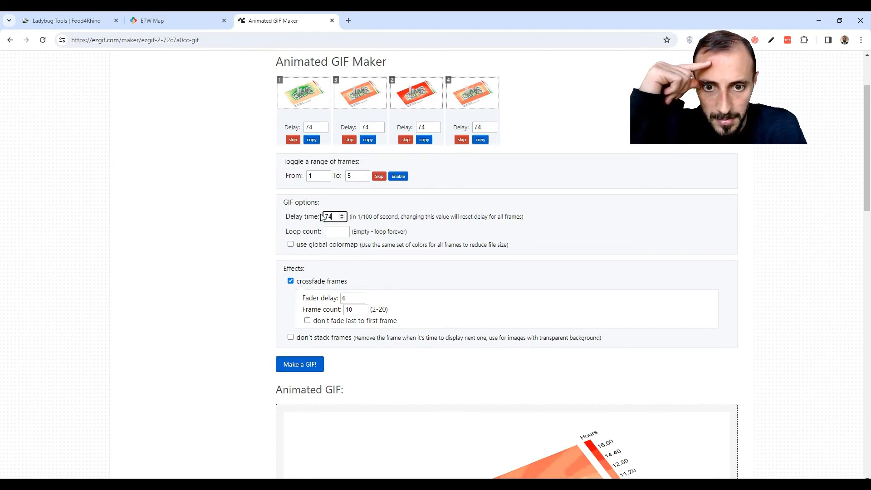
pyautogui.press('Return')
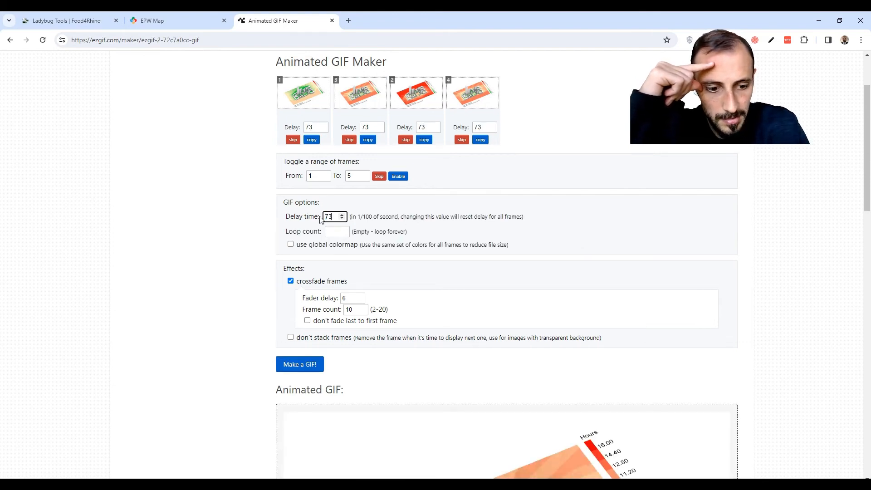
pyautogui.write('20')
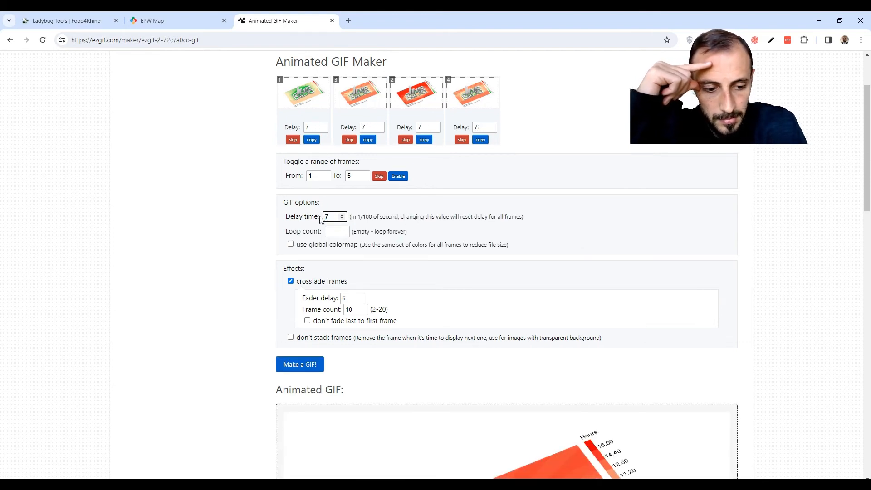
pyautogui.write('20')
pyautogui.press('Return')
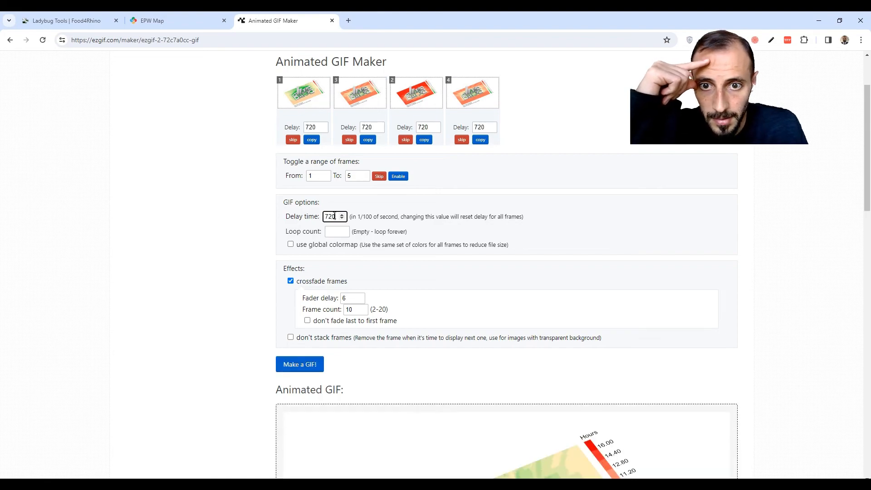
pyautogui.press('Return')
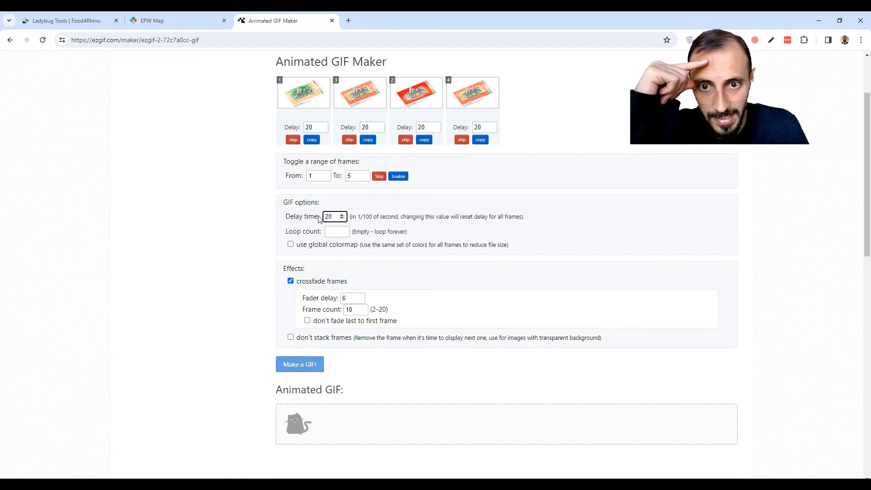
pyautogui.scroll(-4, 428, 258)
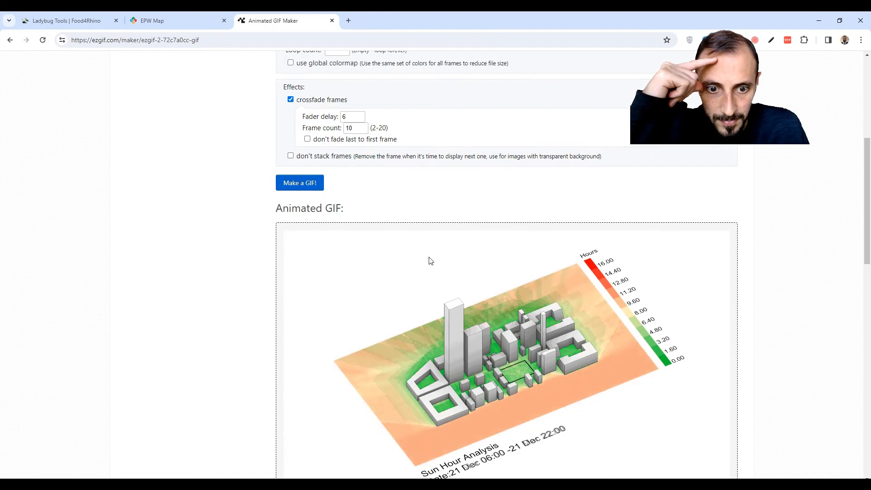
pyautogui.scroll(-1, 430, 261)
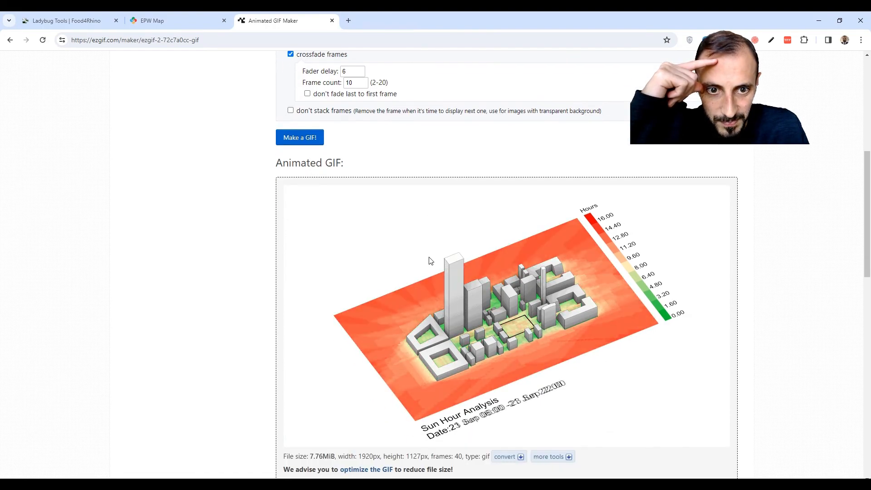
# Step: Set the crossfade's fader delay to 2 and regenerate the GIF
pyautogui.scroll(5, 427, 257)
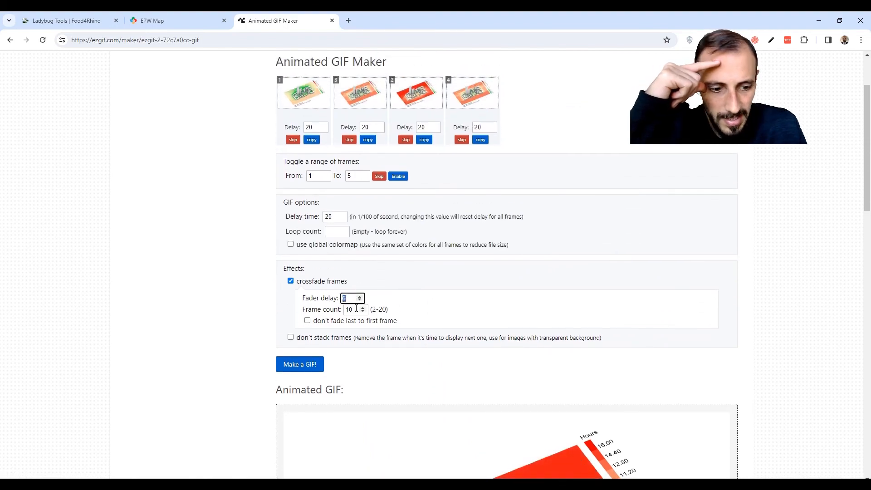
pyautogui.click(303, 359)
pyautogui.scroll(-5, 394, 351)
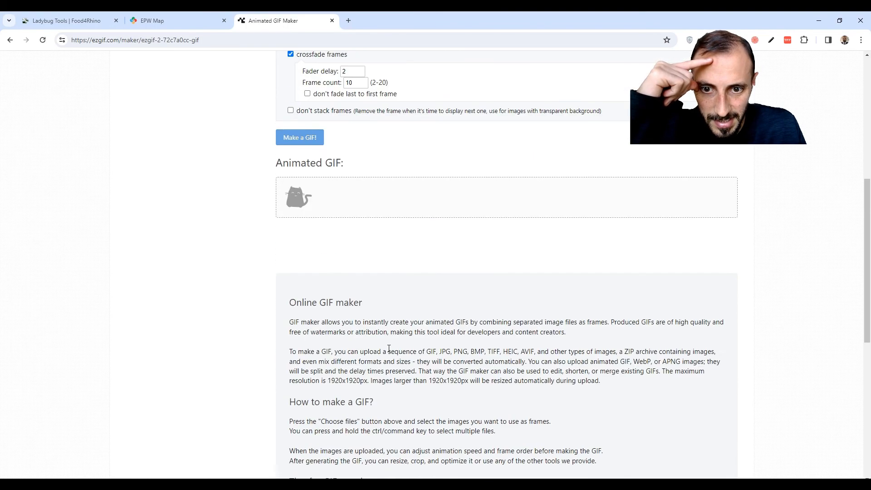
# Step: Set the crossfade's frame count to 2, regenerate the GIF and review the animation
pyautogui.scroll(4, 328, 292)
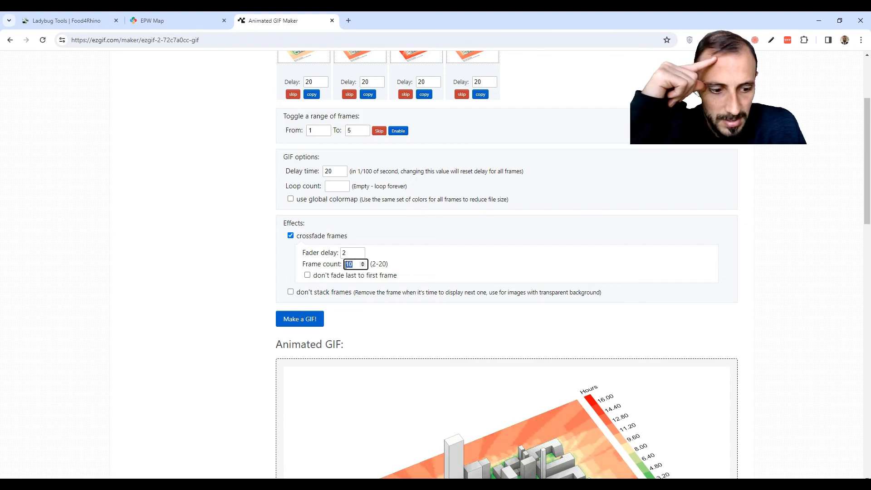
pyautogui.click(312, 318)
pyautogui.scroll(-4, 403, 284)
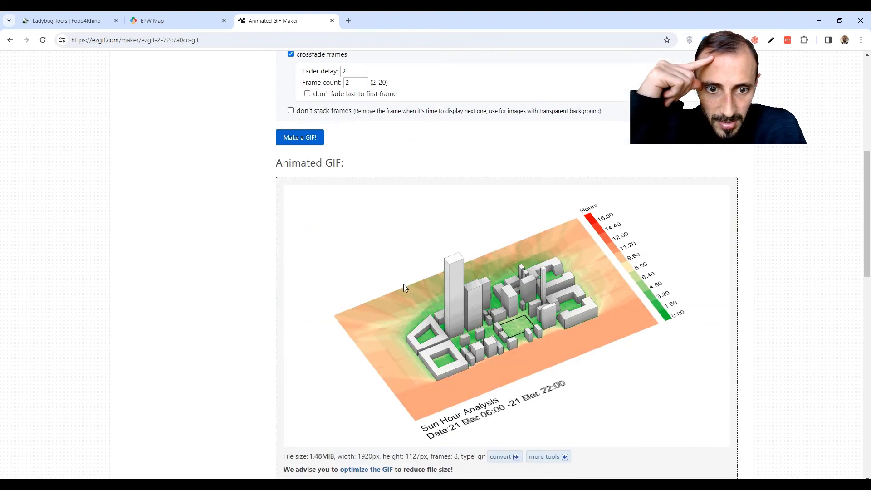
pyautogui.scroll(1, 404, 288)
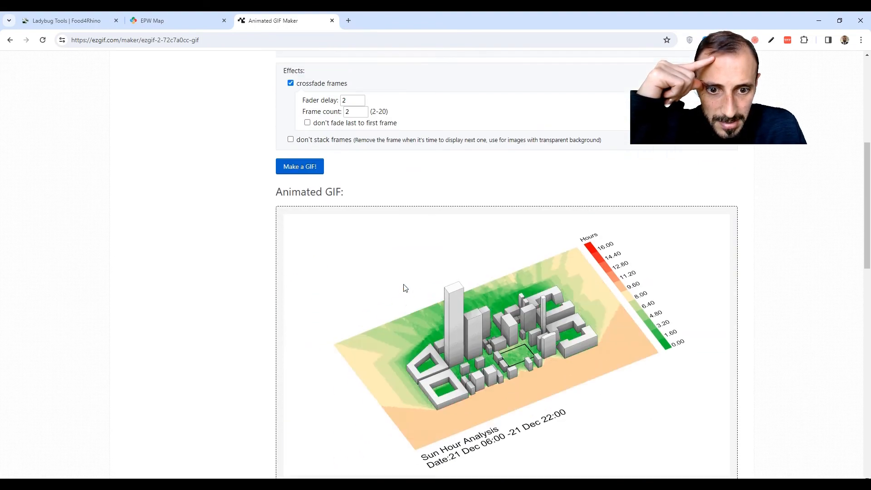
pyautogui.scroll(1, 381, 254)
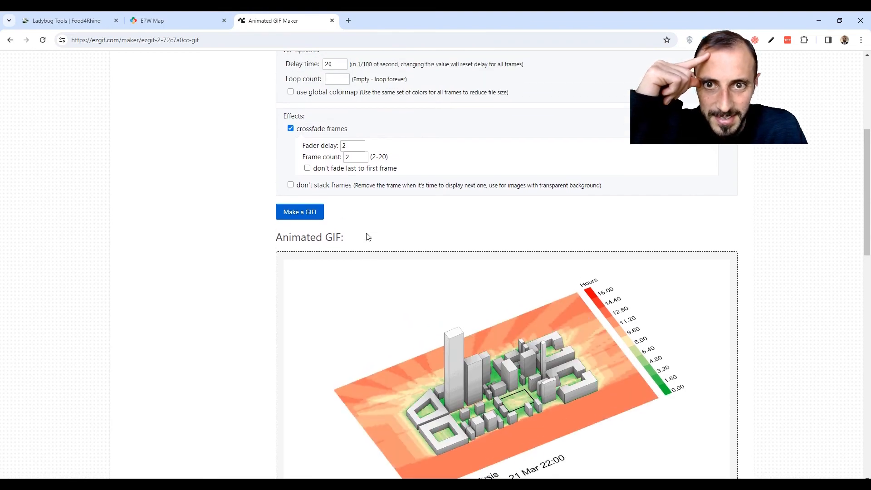
# Step: Set the crossfade's frame count to 5 and regenerate the GIF
pyautogui.doubleClick(346, 174)
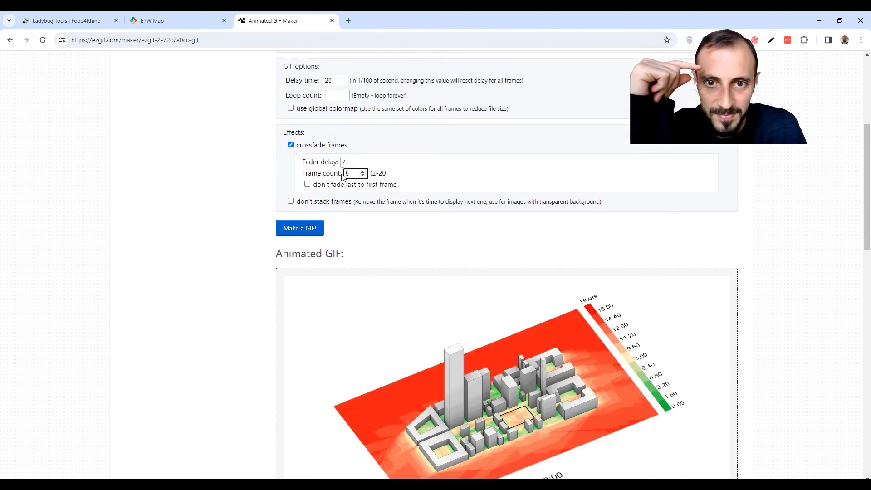
pyautogui.click(313, 228)
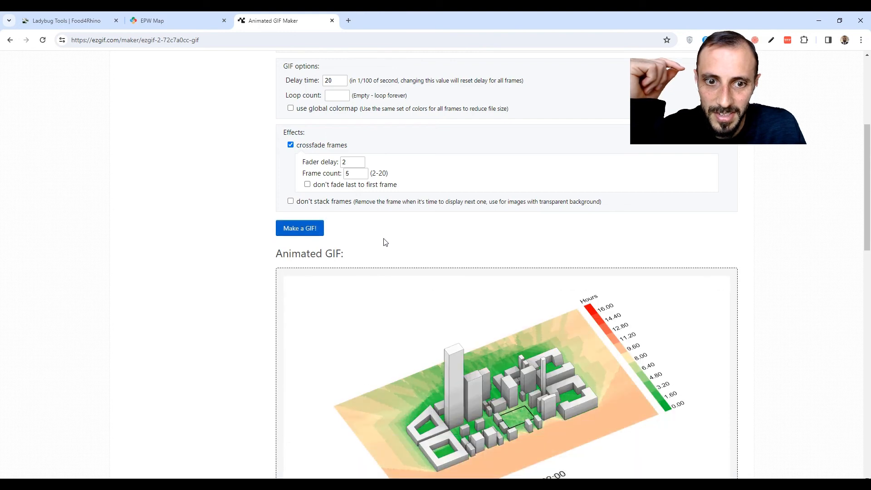
pyautogui.scroll(-1, 384, 245)
pyautogui.scroll(-1, 385, 248)
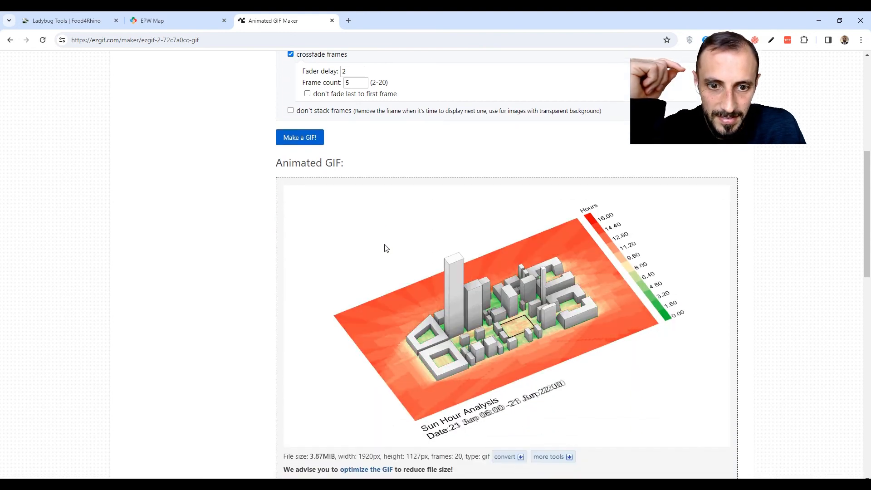
# Step: Set the delay time of all frames to 50 and regenerate the GIF
pyautogui.scroll(4, 385, 248)
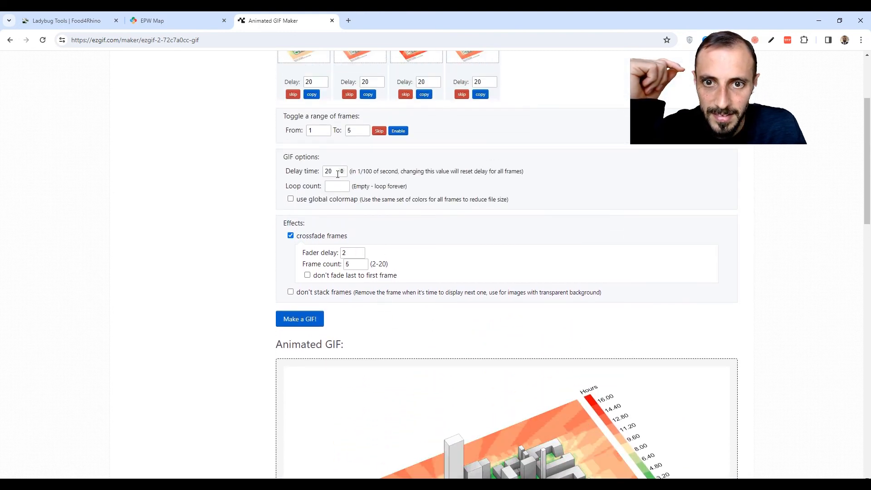
pyautogui.write('50')
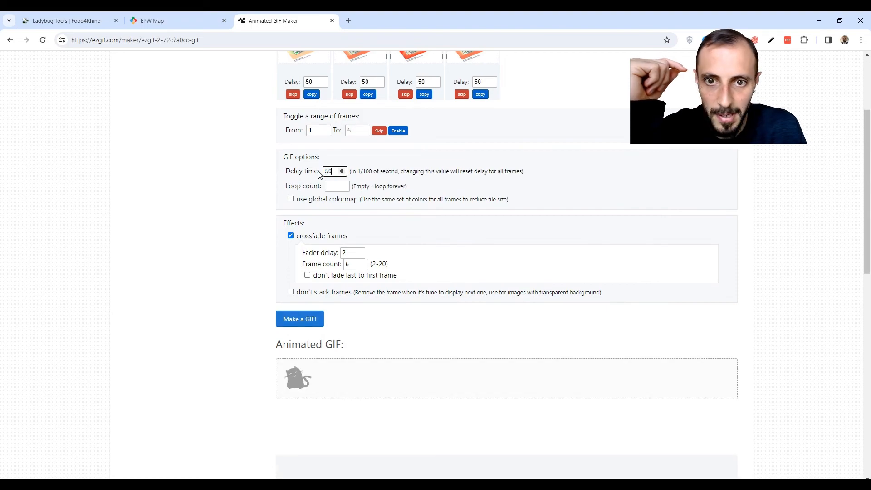
pyautogui.scroll(-4, 379, 220)
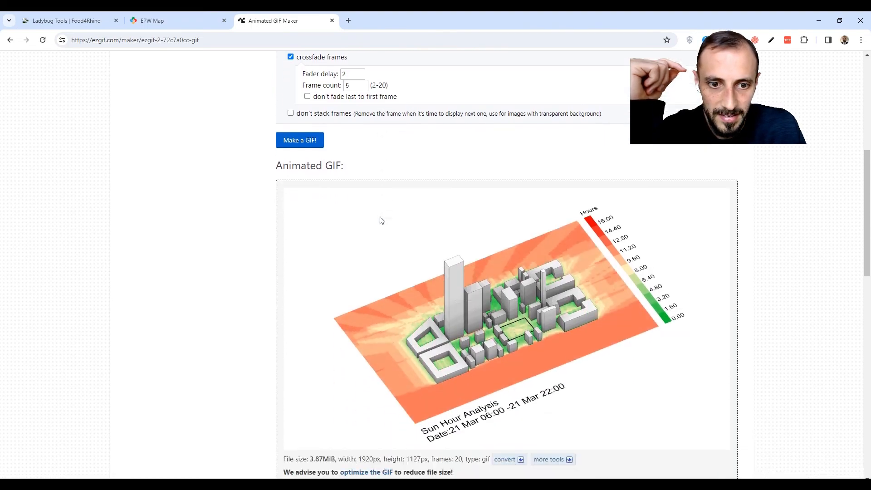
# Step: Disable the crossfade effect and regenerate the GIF from the plain frames
pyautogui.scroll(3, 381, 220)
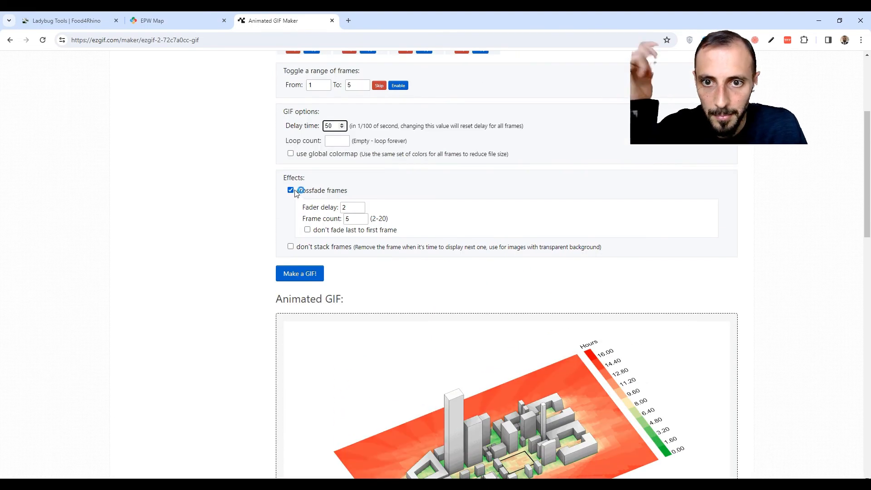
pyautogui.click(290, 191)
pyautogui.click(301, 226)
pyautogui.scroll(-2, 390, 227)
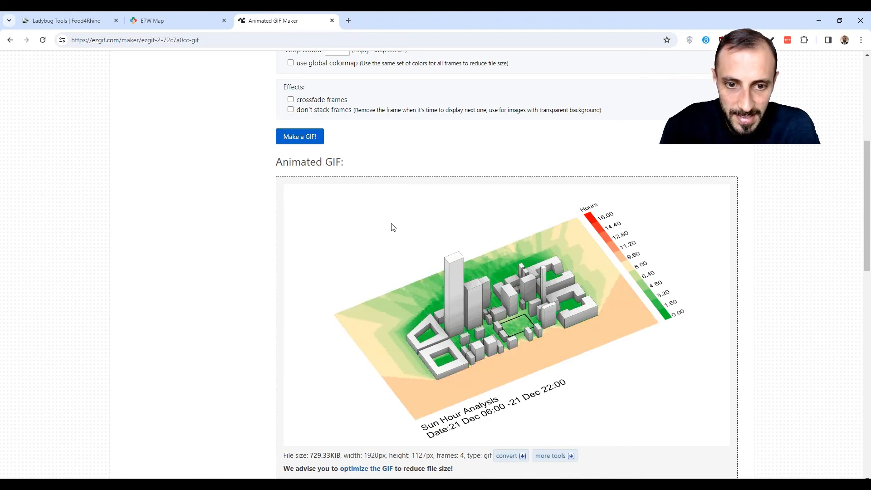
# Step: Set the delay time of all frames to 100 in the GIF options
pyautogui.scroll(3, 393, 227)
pyautogui.doubleClick(329, 170)
pyautogui.write('1')
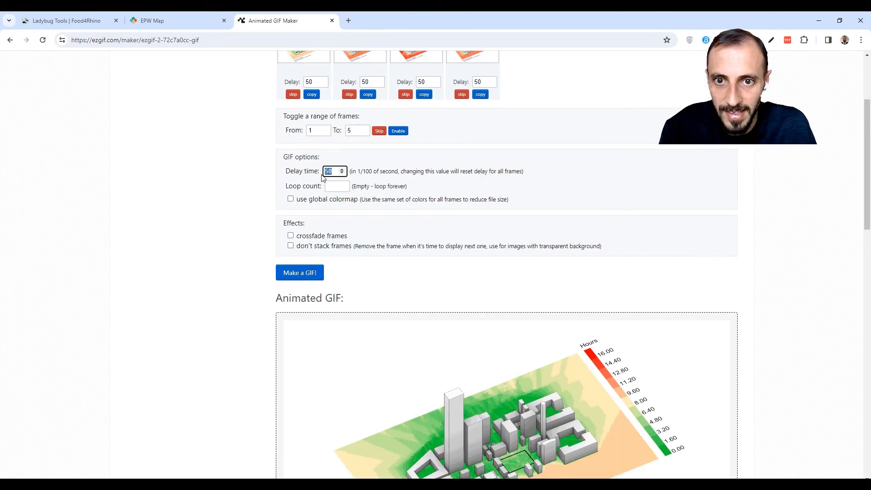
pyautogui.write('00')
pyautogui.press('Return')
pyautogui.scroll(-2, 327, 213)
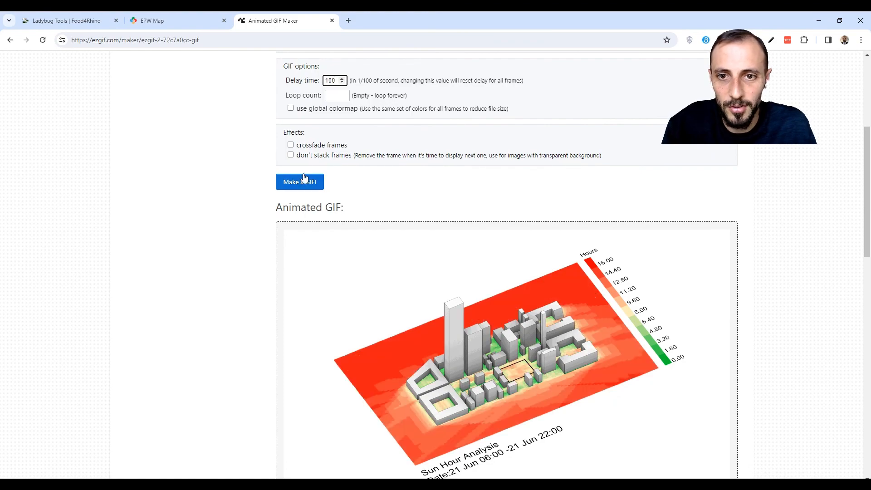
# Step: Enable crossfading between frames with a fader delay of 10, regenerate the GIF and review the animation
pyautogui.click(304, 146)
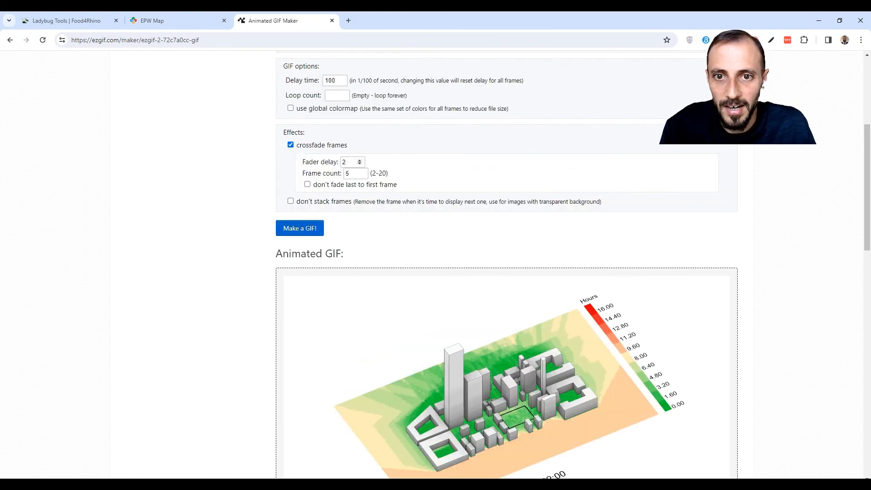
pyautogui.moveTo(348, 162); pyautogui.dragTo(342, 162)
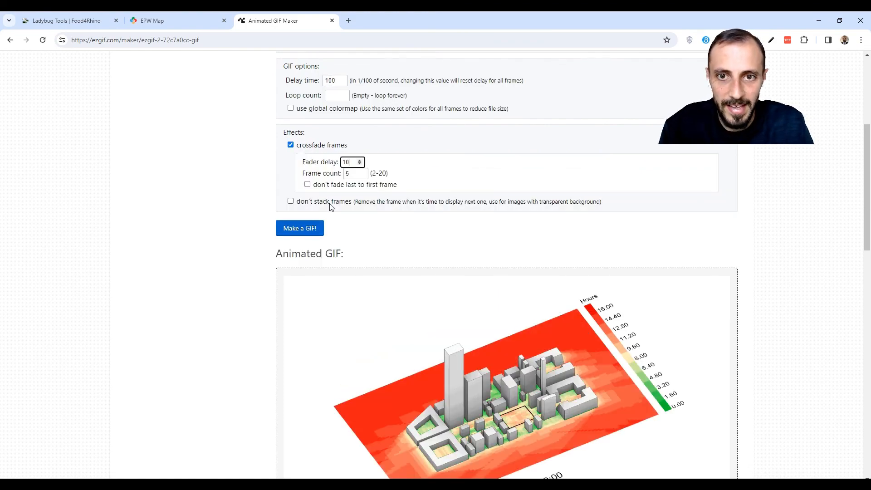
pyautogui.click(300, 228)
pyautogui.scroll(-1, 404, 245)
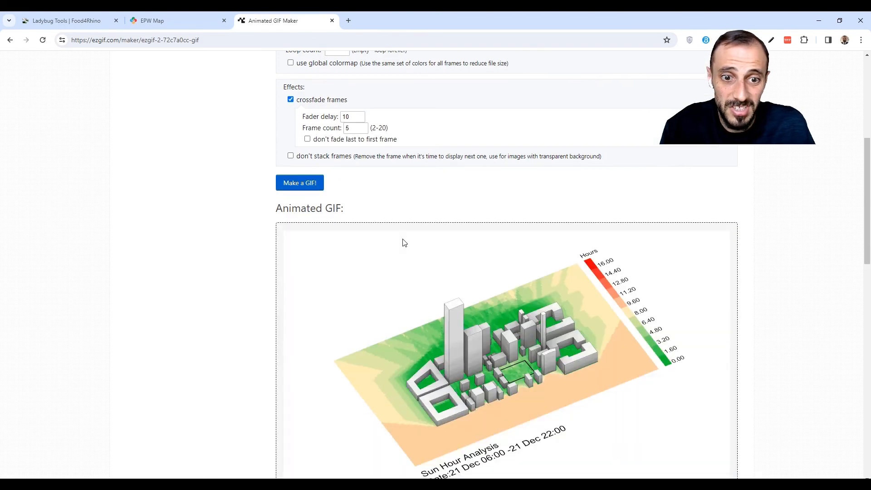
pyautogui.scroll(-1, 404, 242)
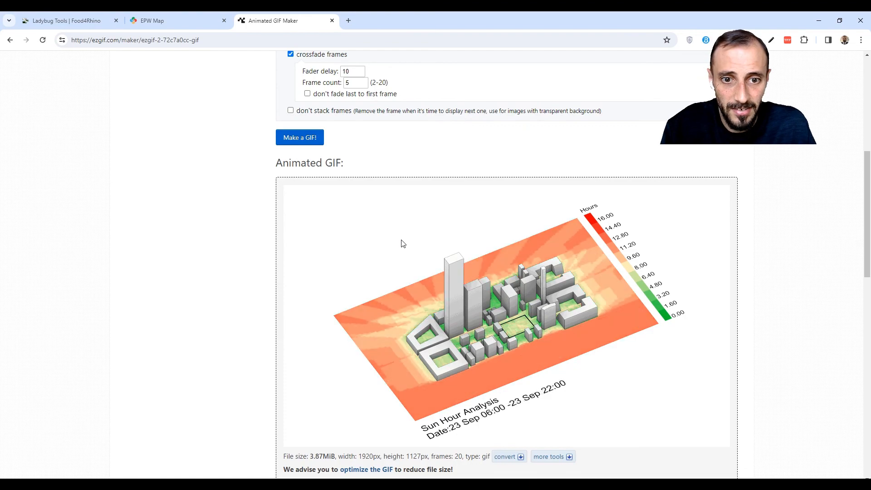
# Step: Save the finished GIF as "sun hour" in the 17- Ladybug Basics folder inside idcrafts youtube on the desktop
pyautogui.scroll(-3, 368, 234)
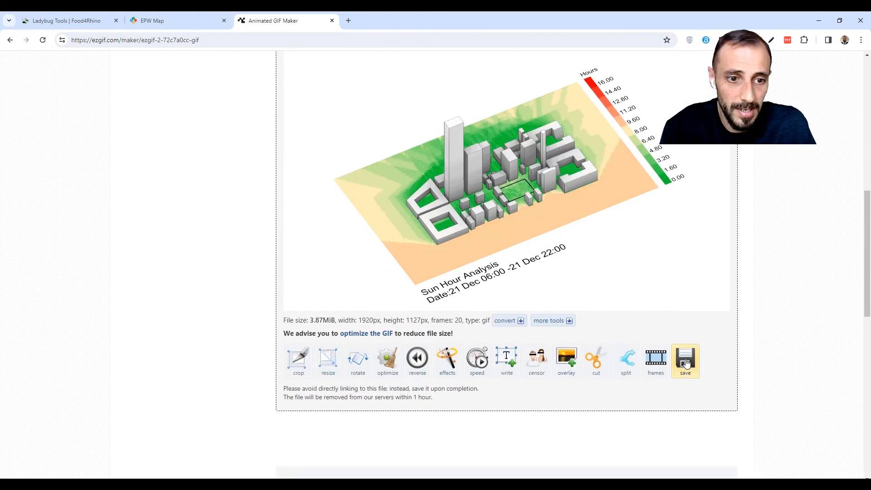
pyautogui.click(684, 360)
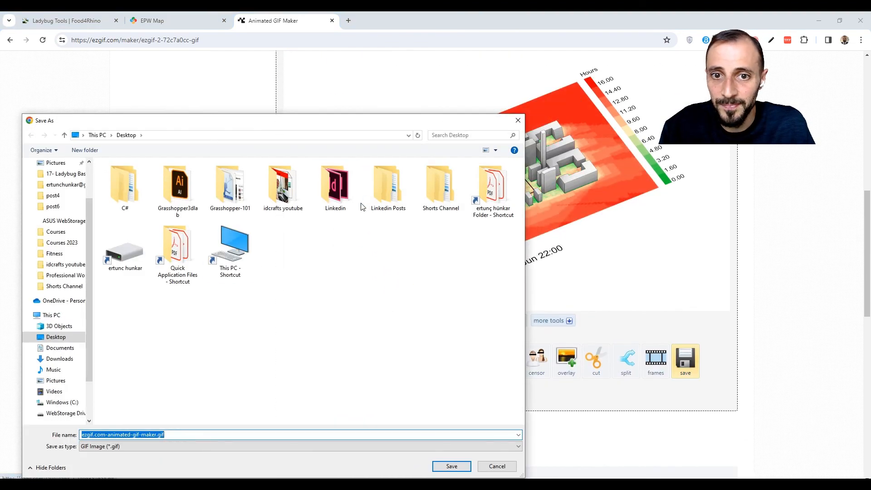
pyautogui.doubleClick(282, 186)
pyautogui.doubleClick(402, 206)
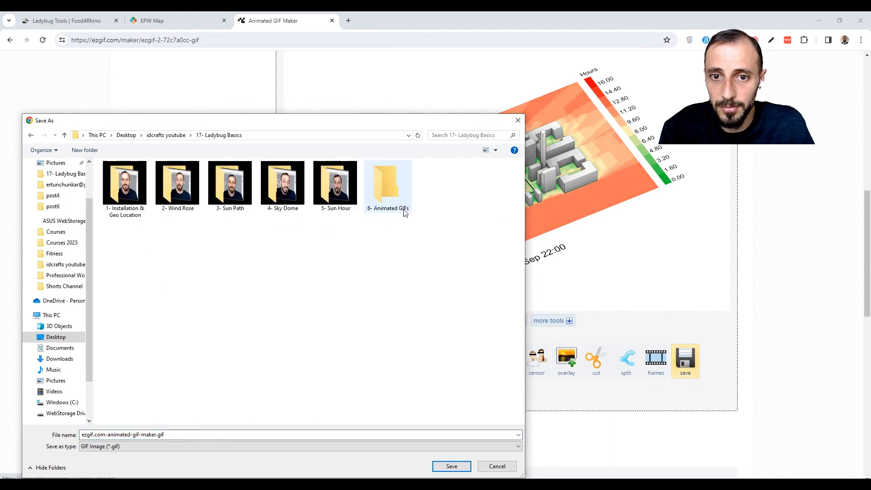
pyautogui.click(308, 445)
pyautogui.click(308, 446)
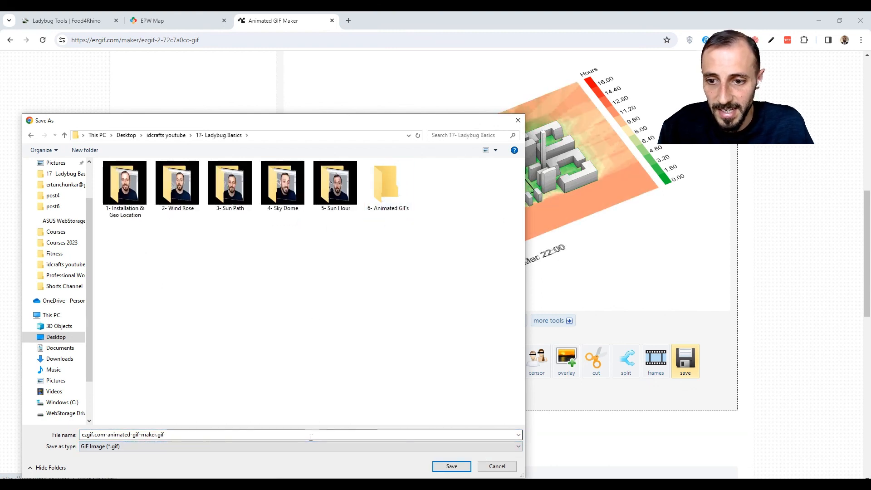
pyautogui.click(310, 436)
pyautogui.write('sun hour')
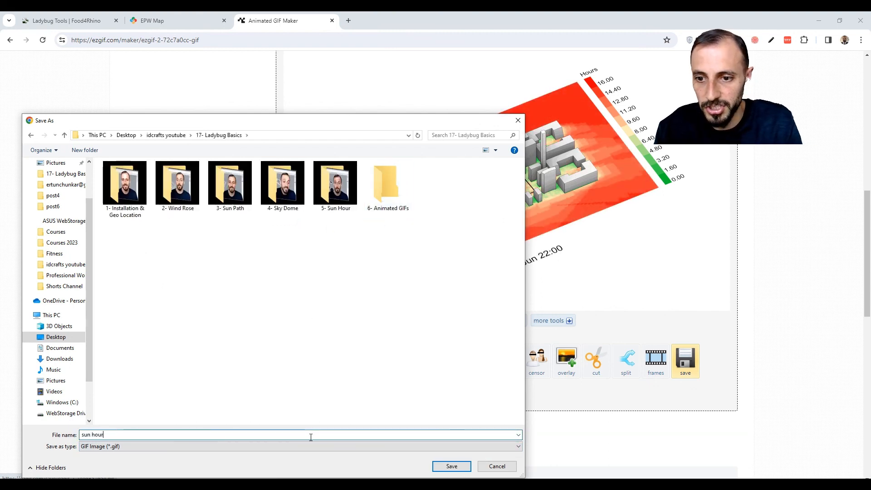
pyautogui.press('Return')
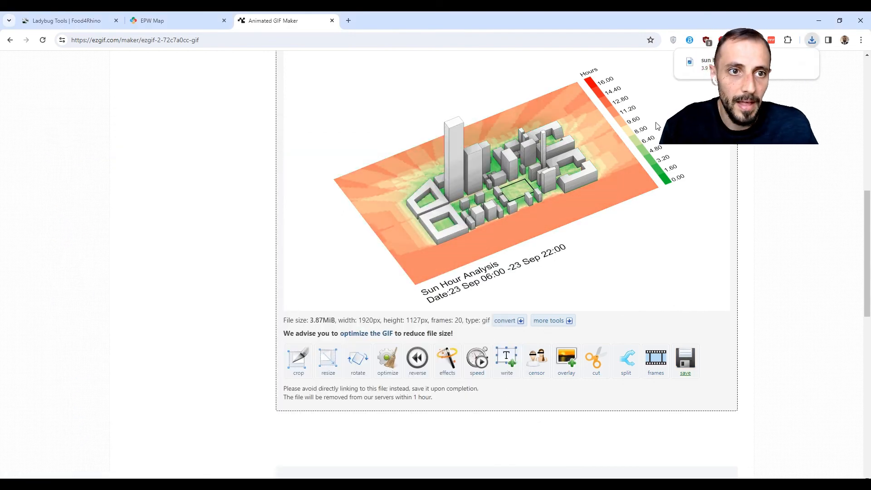
# Step: Open the downloaded sun hour GIF in the image viewer and maximize it to watch the animation
pyautogui.click(705, 63)
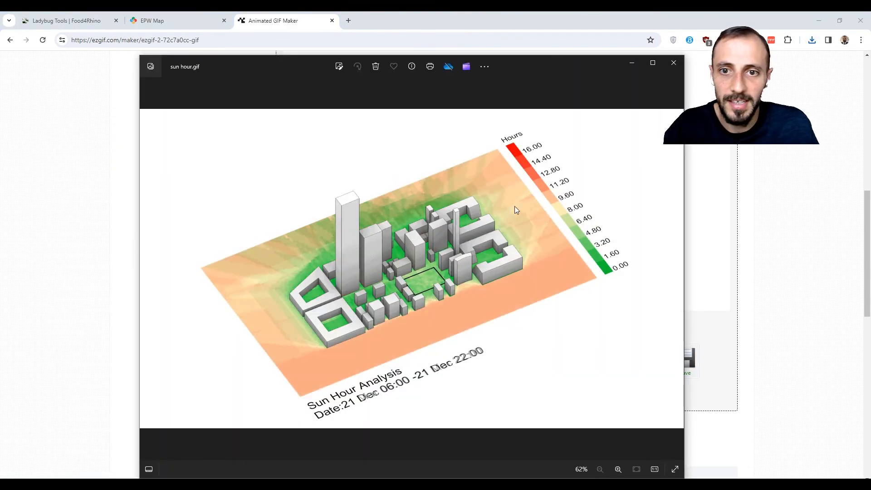
pyautogui.doubleClick(516, 61)
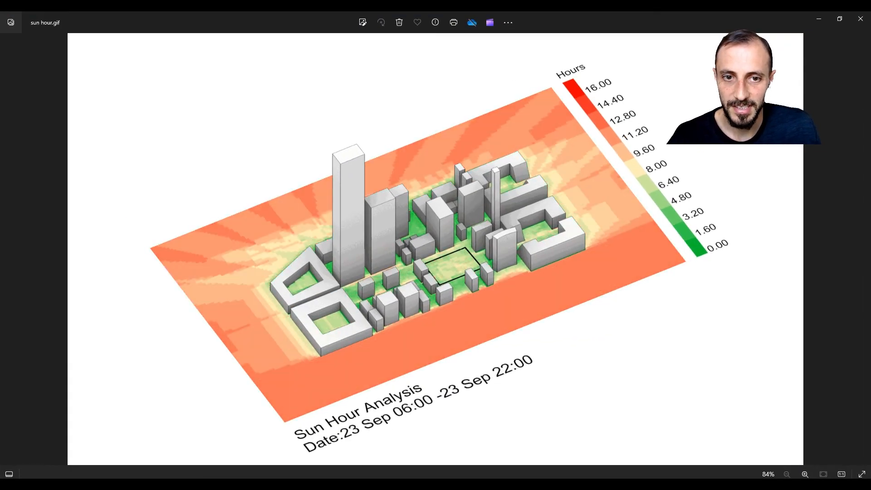